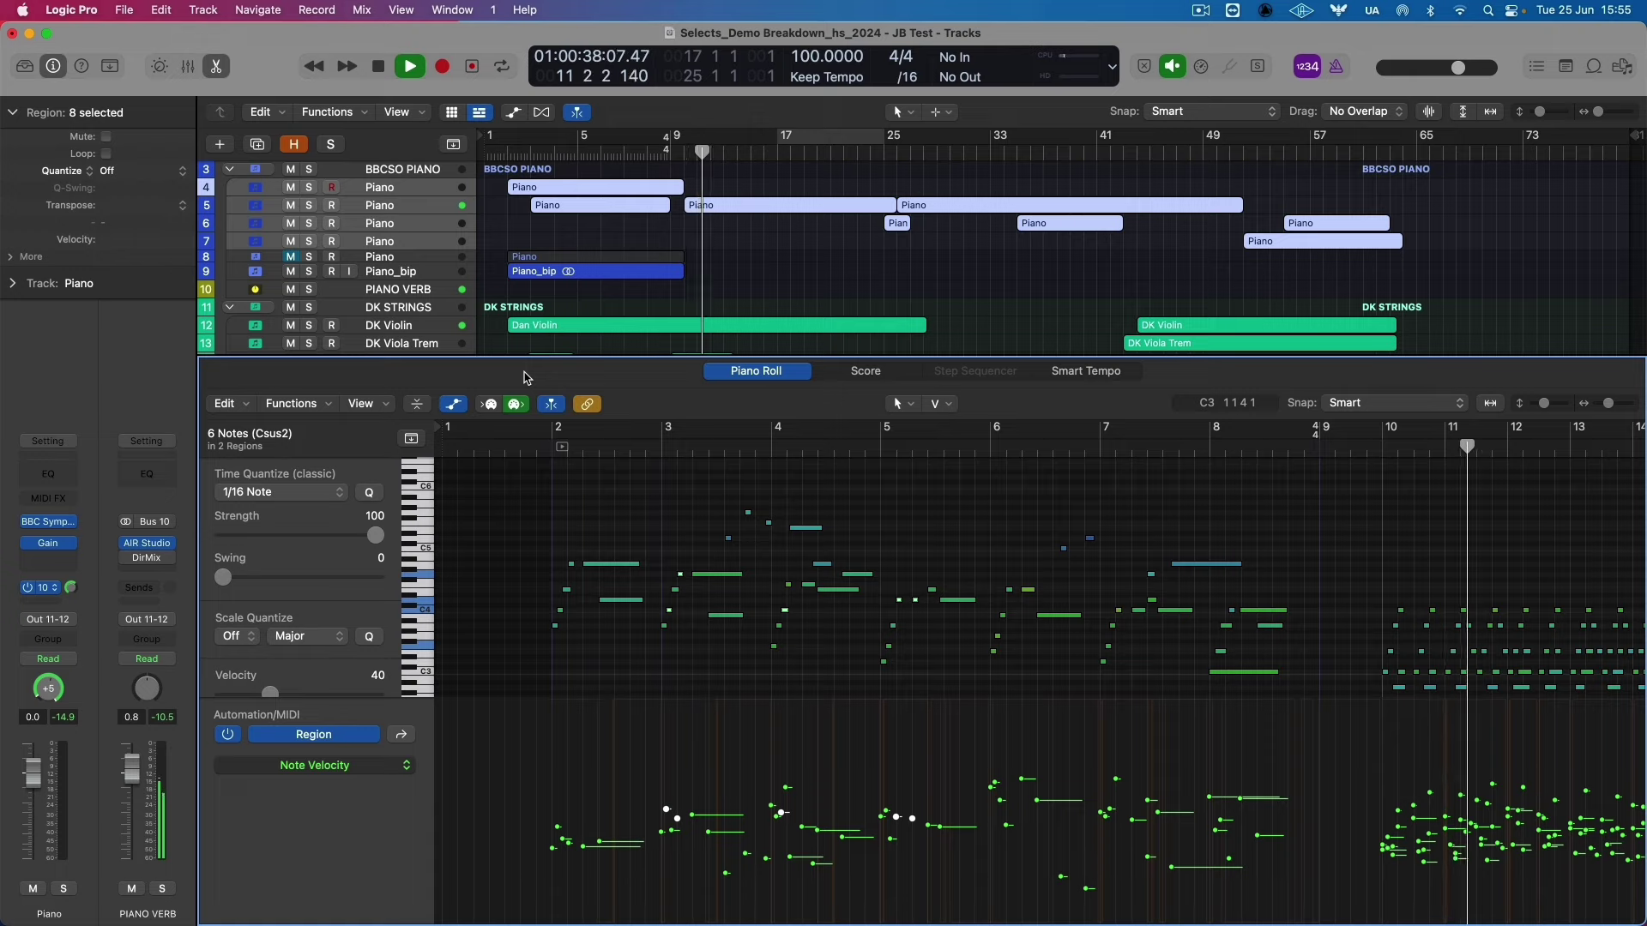
# Enlarge the track area above the Piano Roll to show the string and synth tracks, keeping the piano notes in view.
pyautogui.scroll(-5, 597, 309)
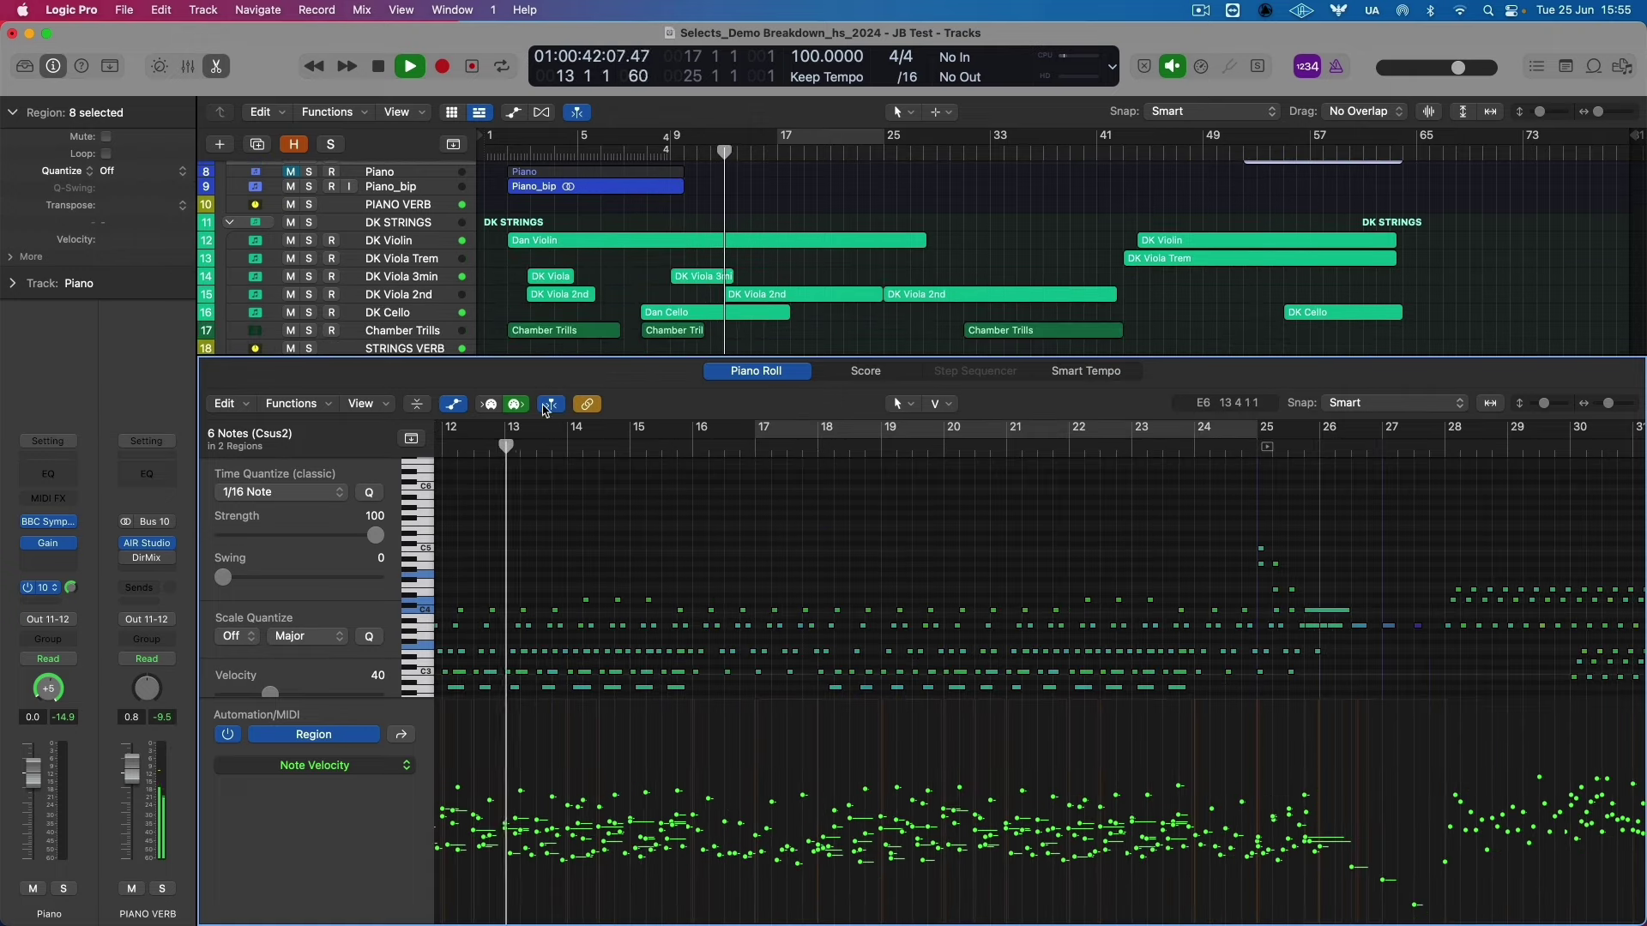
pyautogui.moveTo(537, 370); pyautogui.dragTo(530, 525)
pyautogui.scroll(-5, 610, 720)
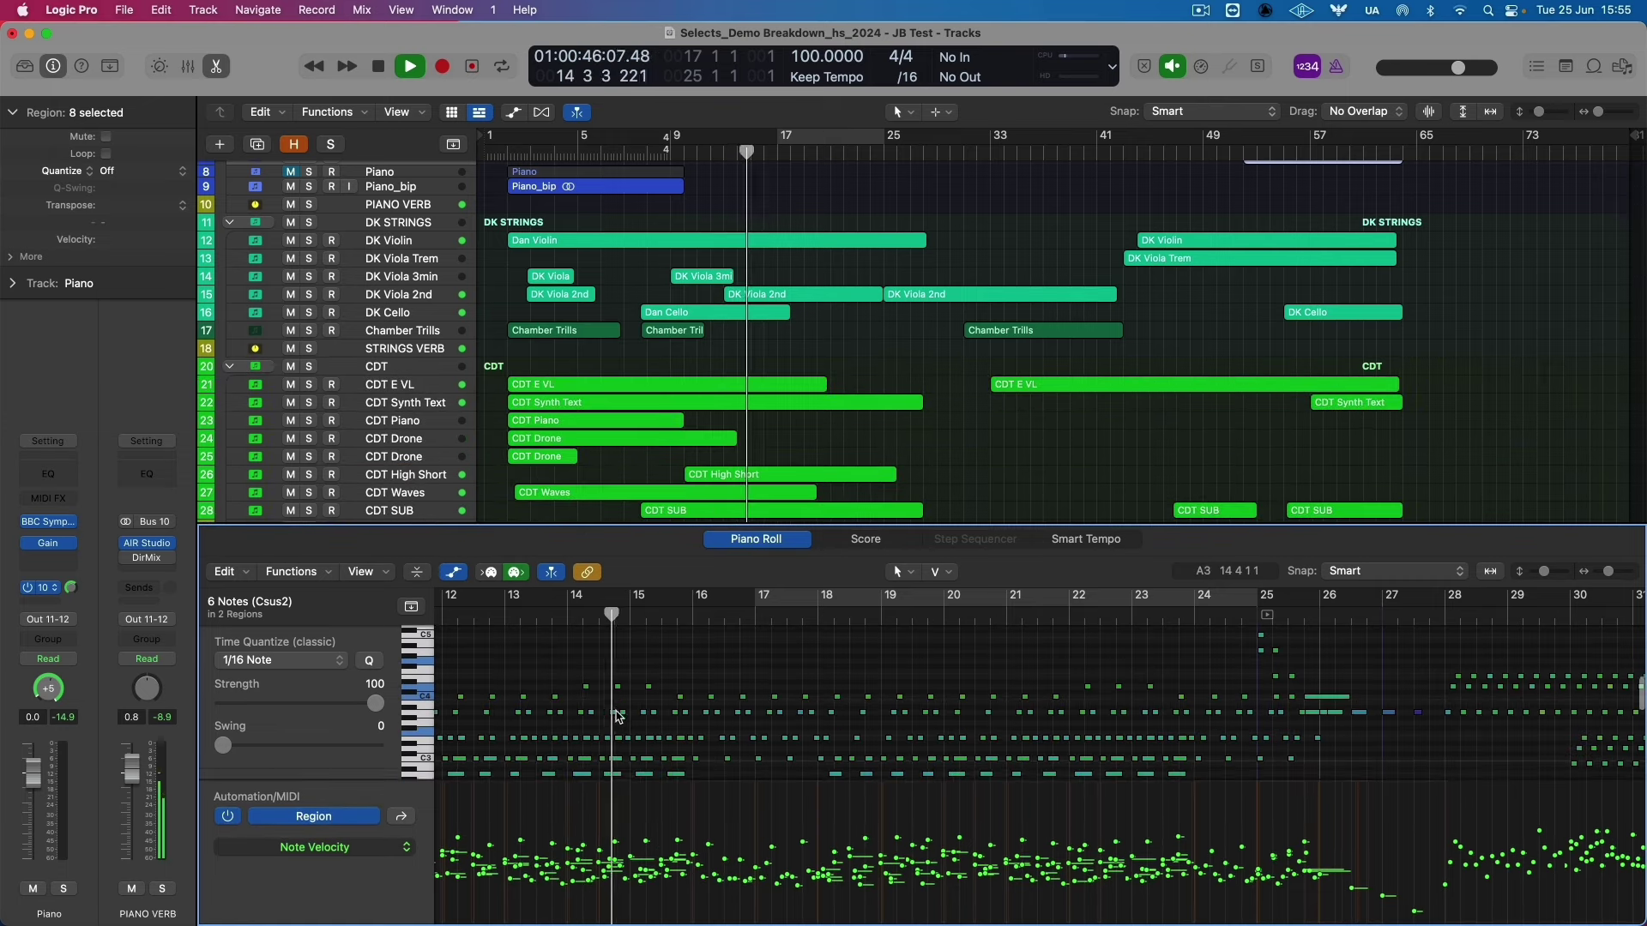
pyautogui.scroll(-1, 621, 716)
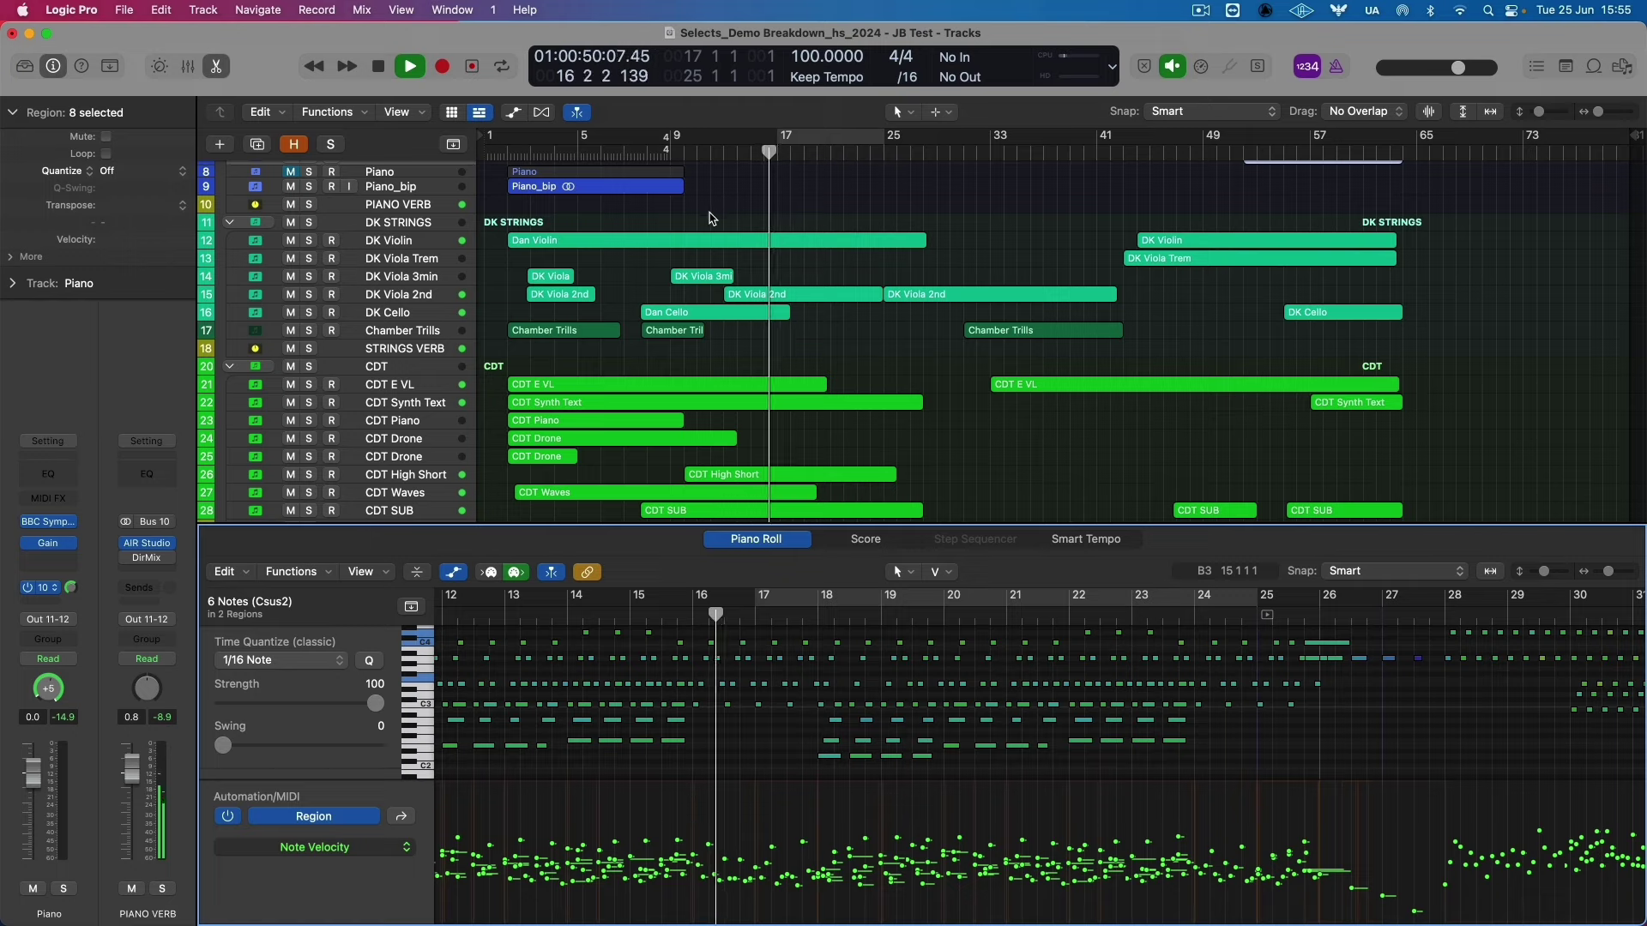
# Select the DK STRINGS violin, viola and cello regions around bars 13 to 25 and examine their notes in the Piano Roll.
pyautogui.click(695, 361)
pyautogui.moveTo(732, 234); pyautogui.dragTo(900, 339)
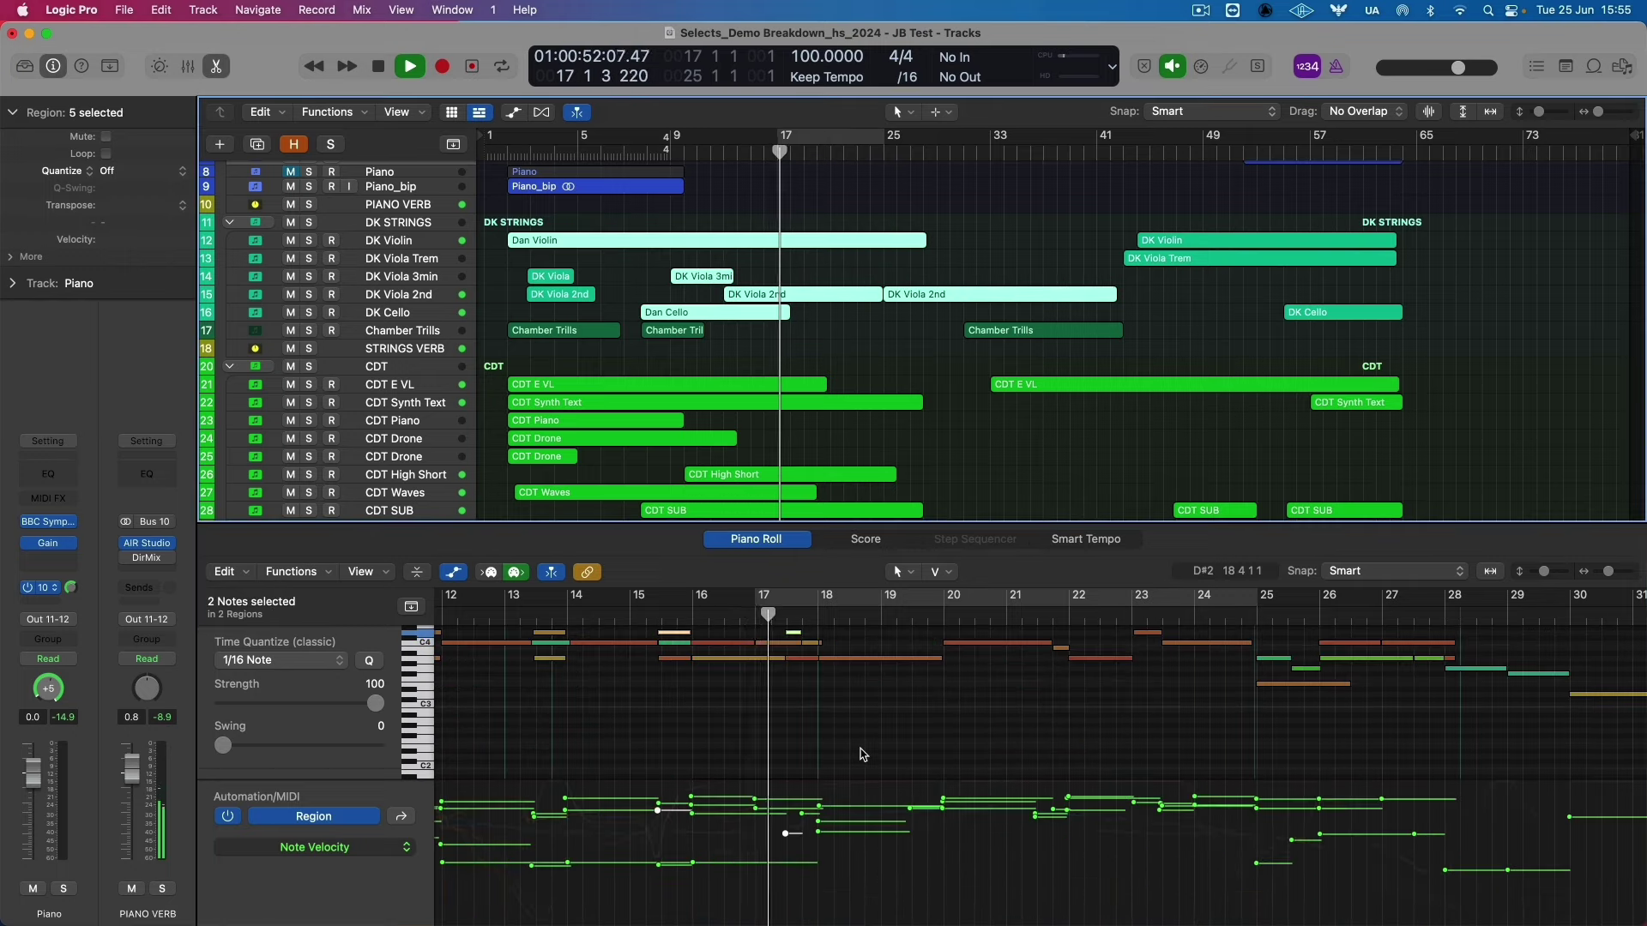
pyautogui.scroll(2, 862, 754)
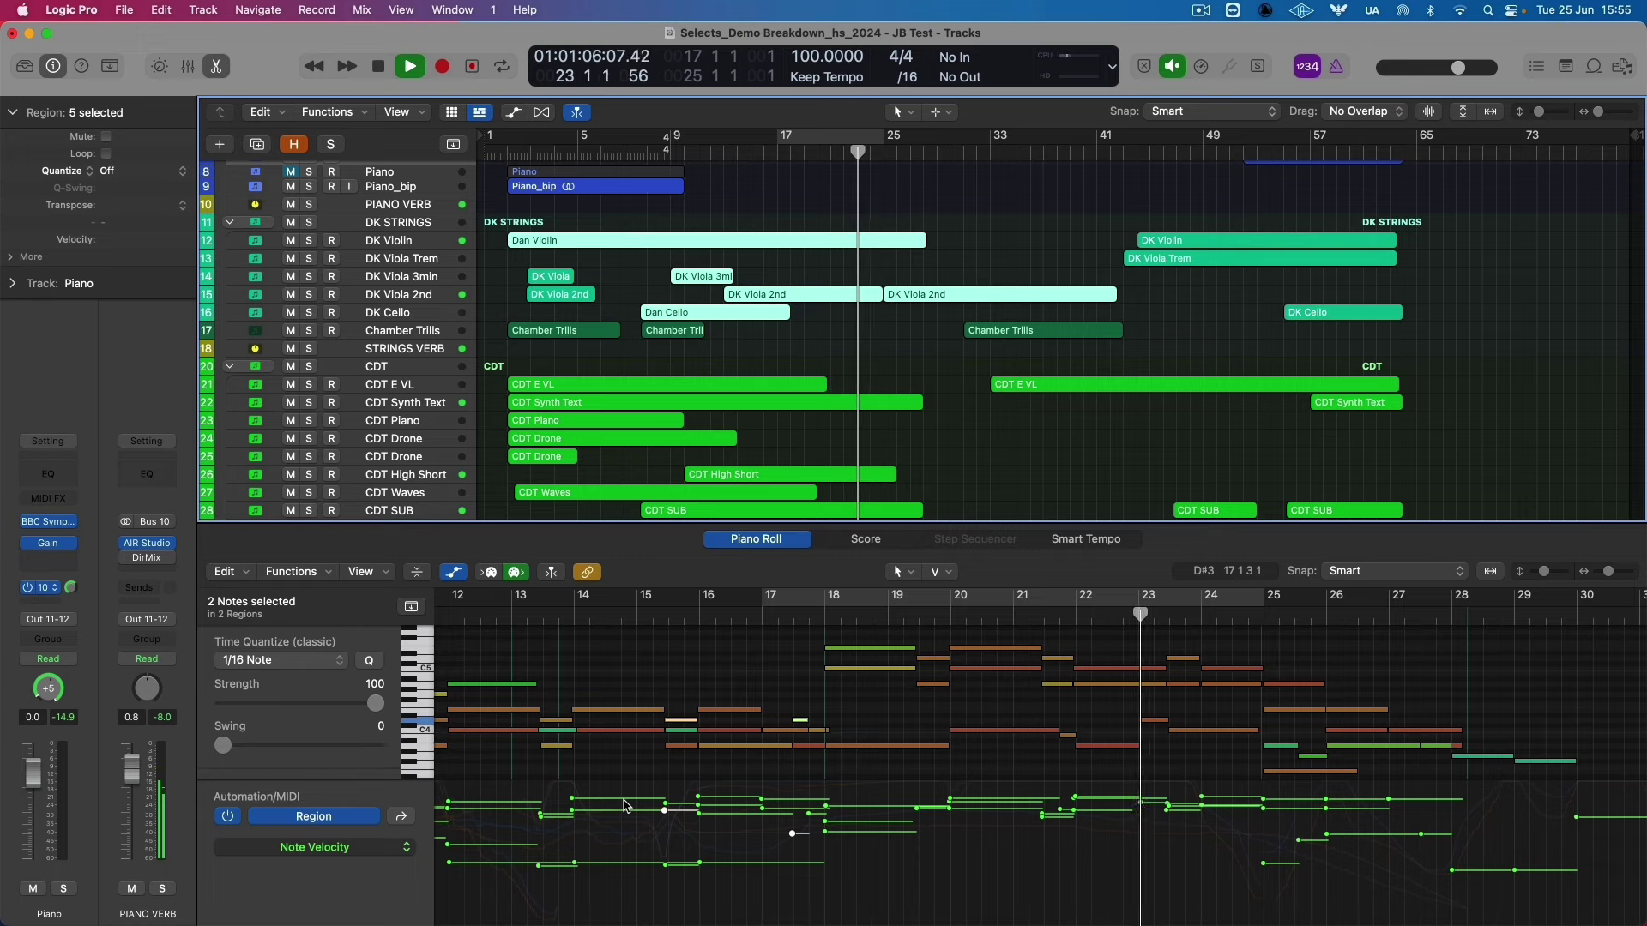
# Select the five OPW Perc regions and examine their notes and velocities in the Piano Roll.
pyautogui.scroll(-5, 741, 369)
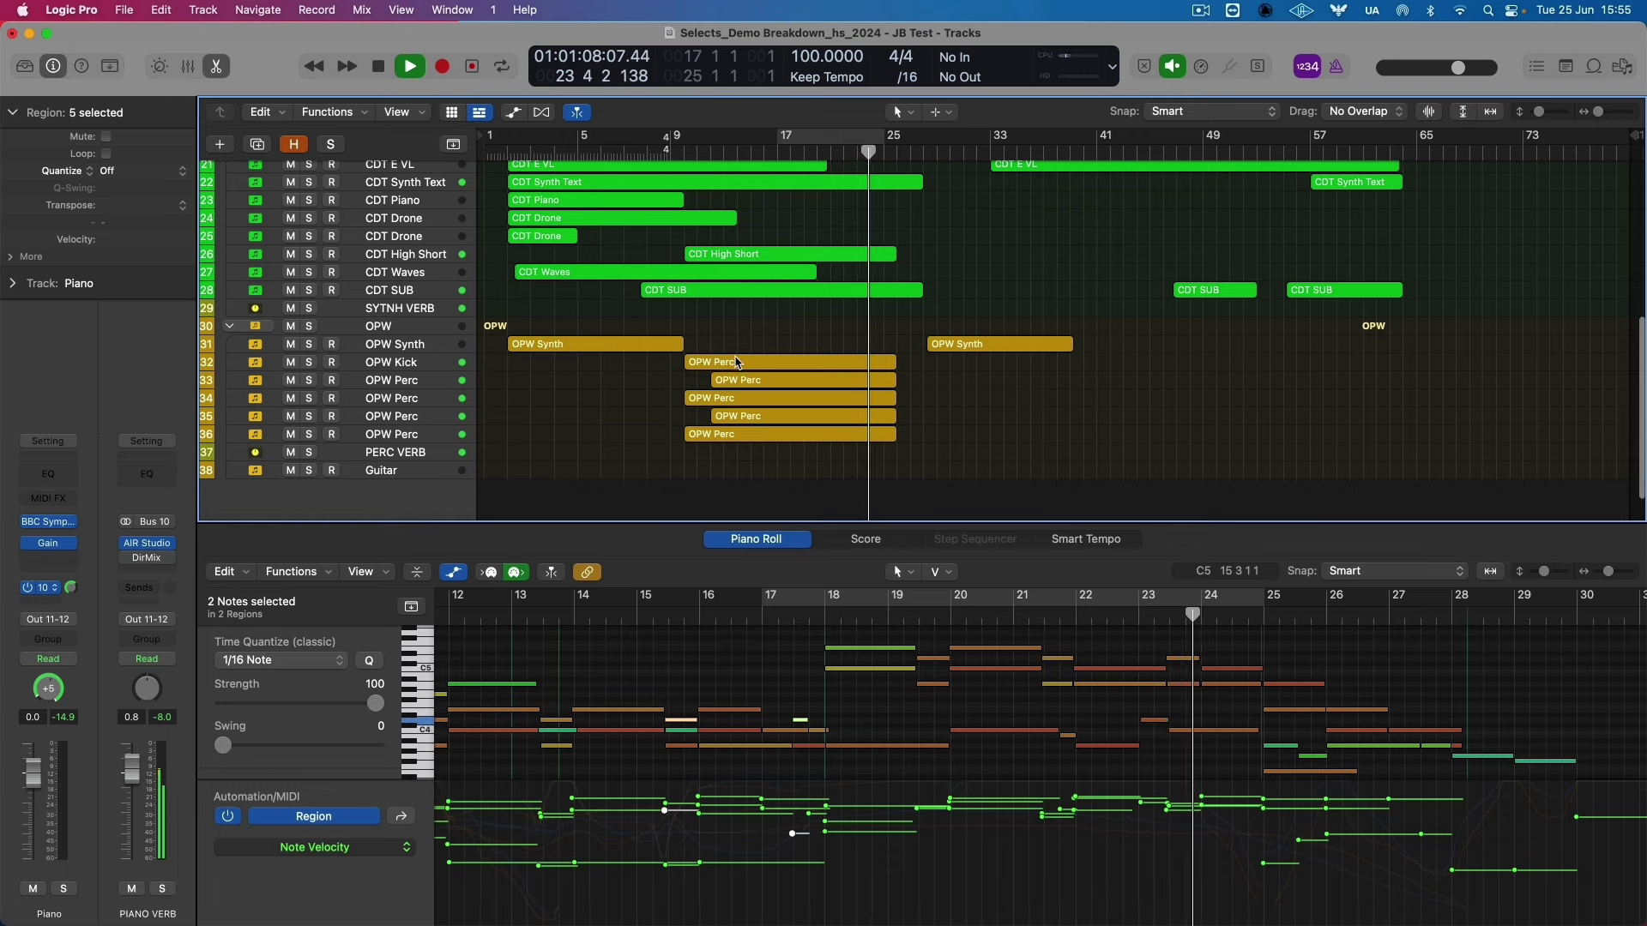
pyautogui.moveTo(753, 349); pyautogui.dragTo(763, 450)
pyautogui.scroll(-5, 770, 706)
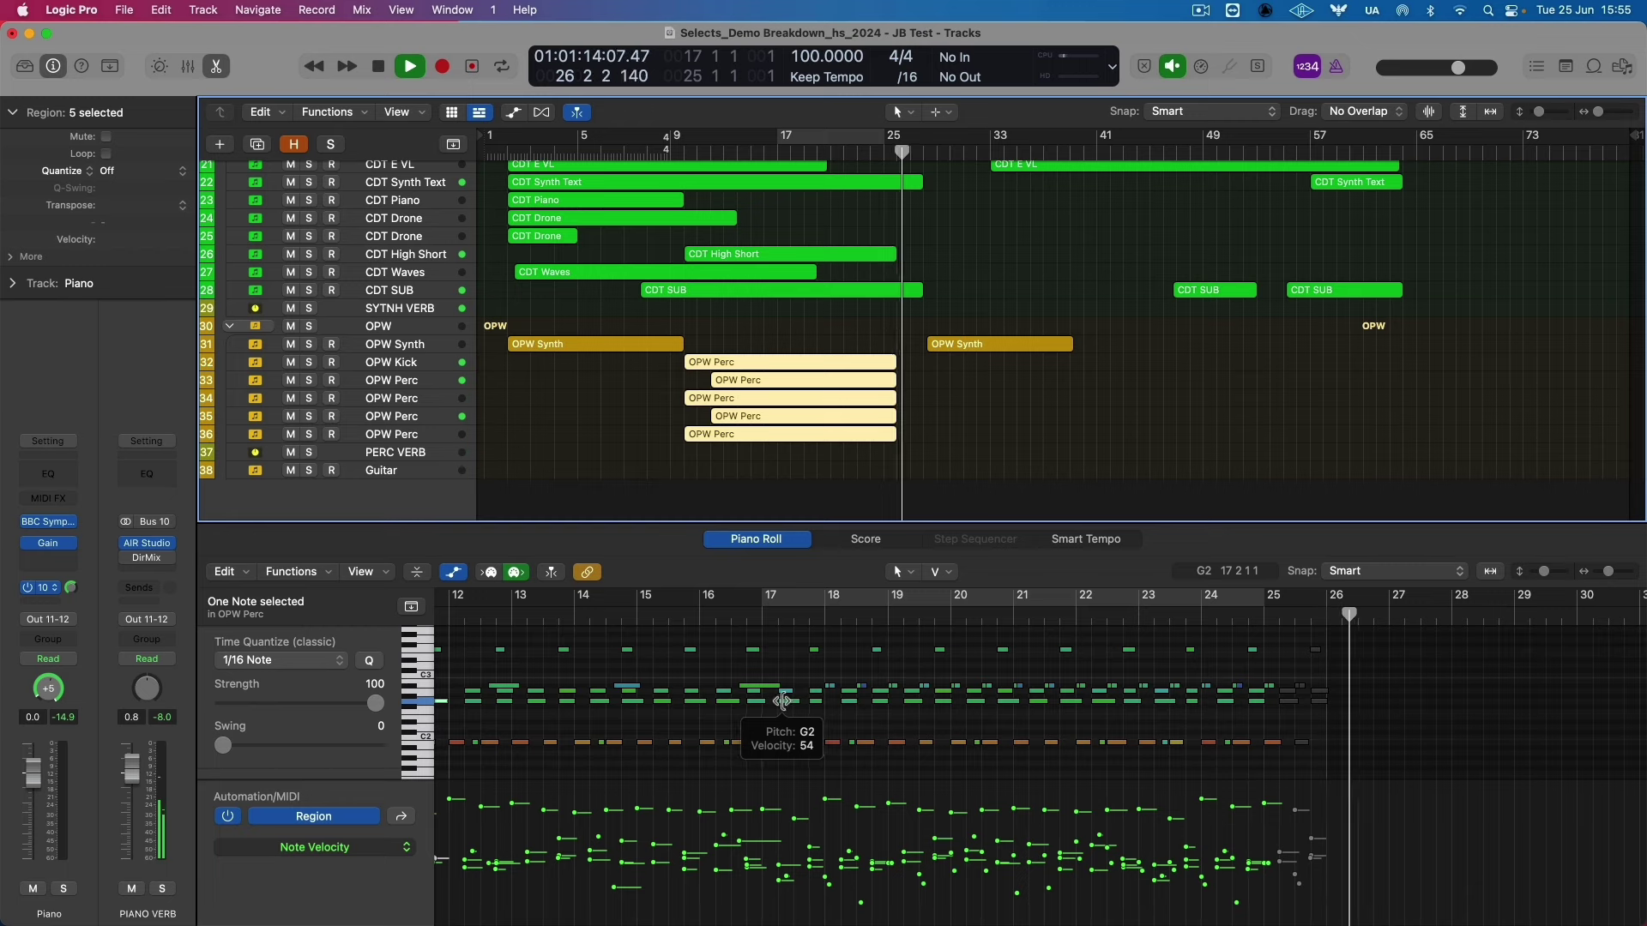
pyautogui.scroll(2, 936, 359)
# Select the long Piano region and the second long DK Viola 2nd region, both starting near bar 25, and examine their notes.
pyautogui.scroll(9, 936, 359)
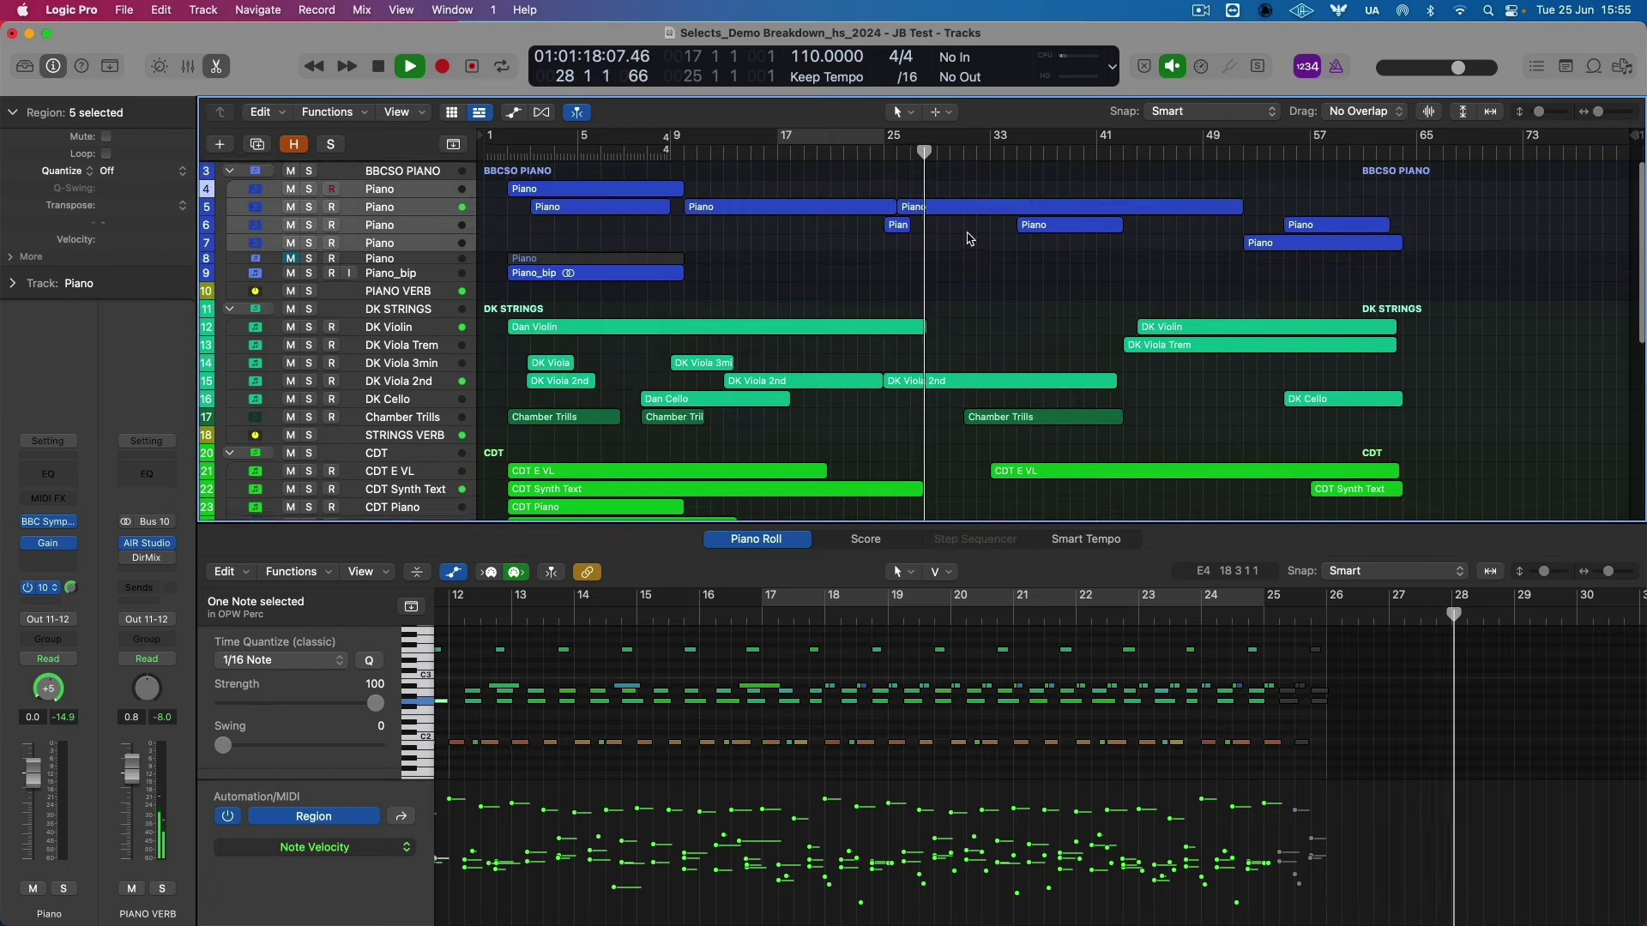
pyautogui.moveTo(961, 191); pyautogui.dragTo(1008, 410)
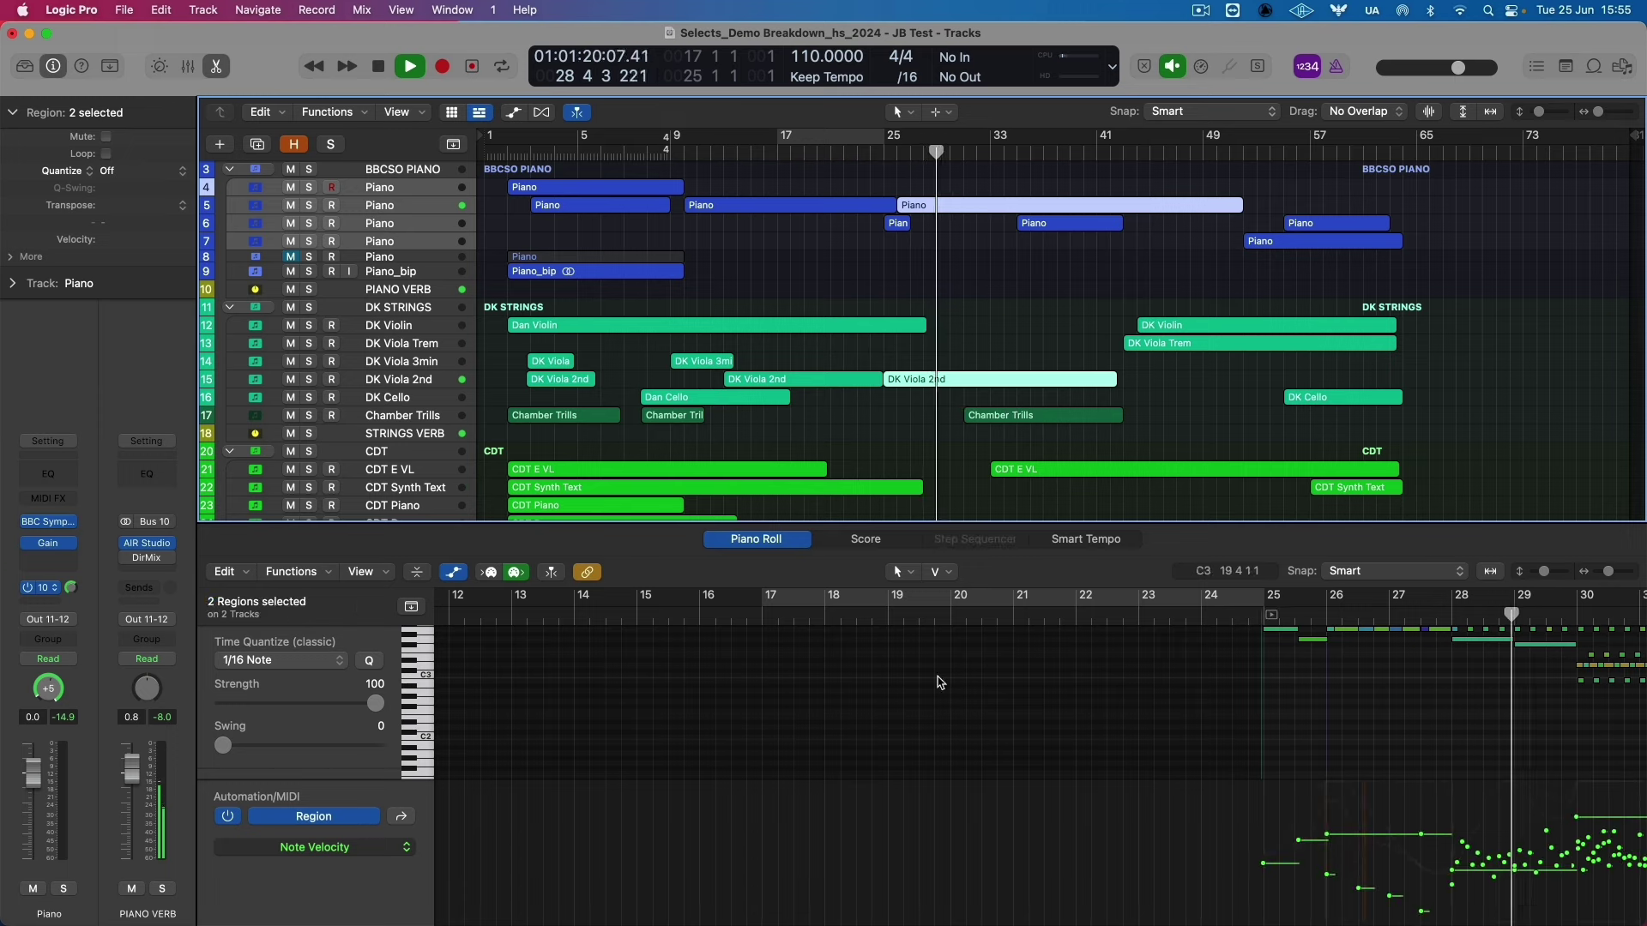
pyautogui.scroll(3, 969, 693)
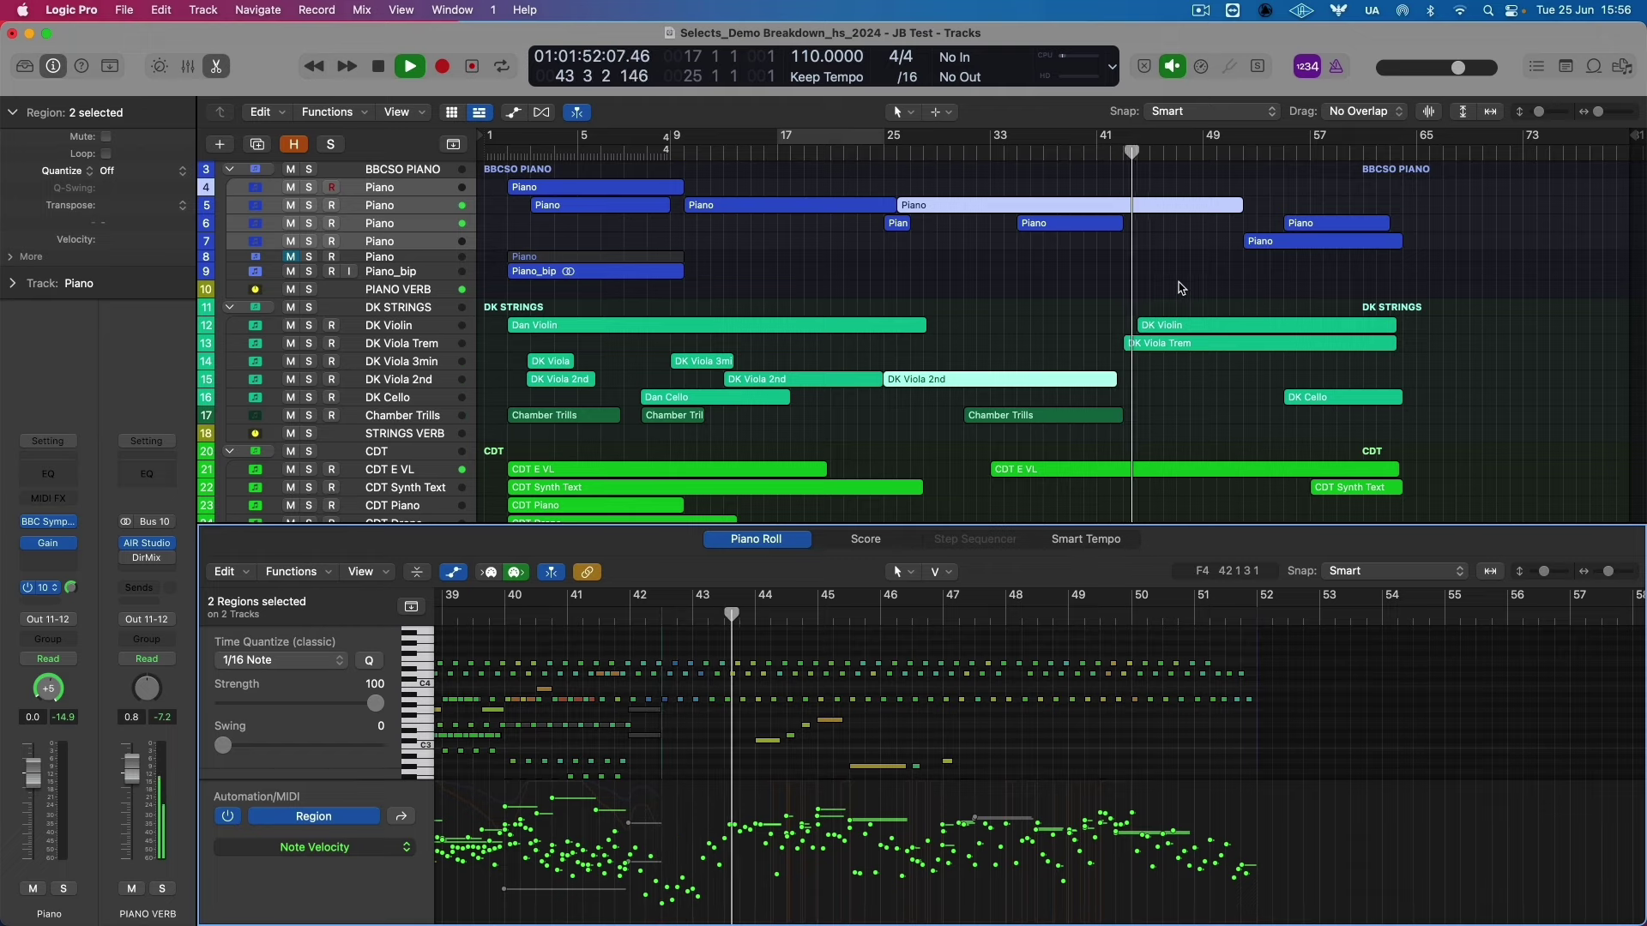
pyautogui.scroll(-5, 938, 720)
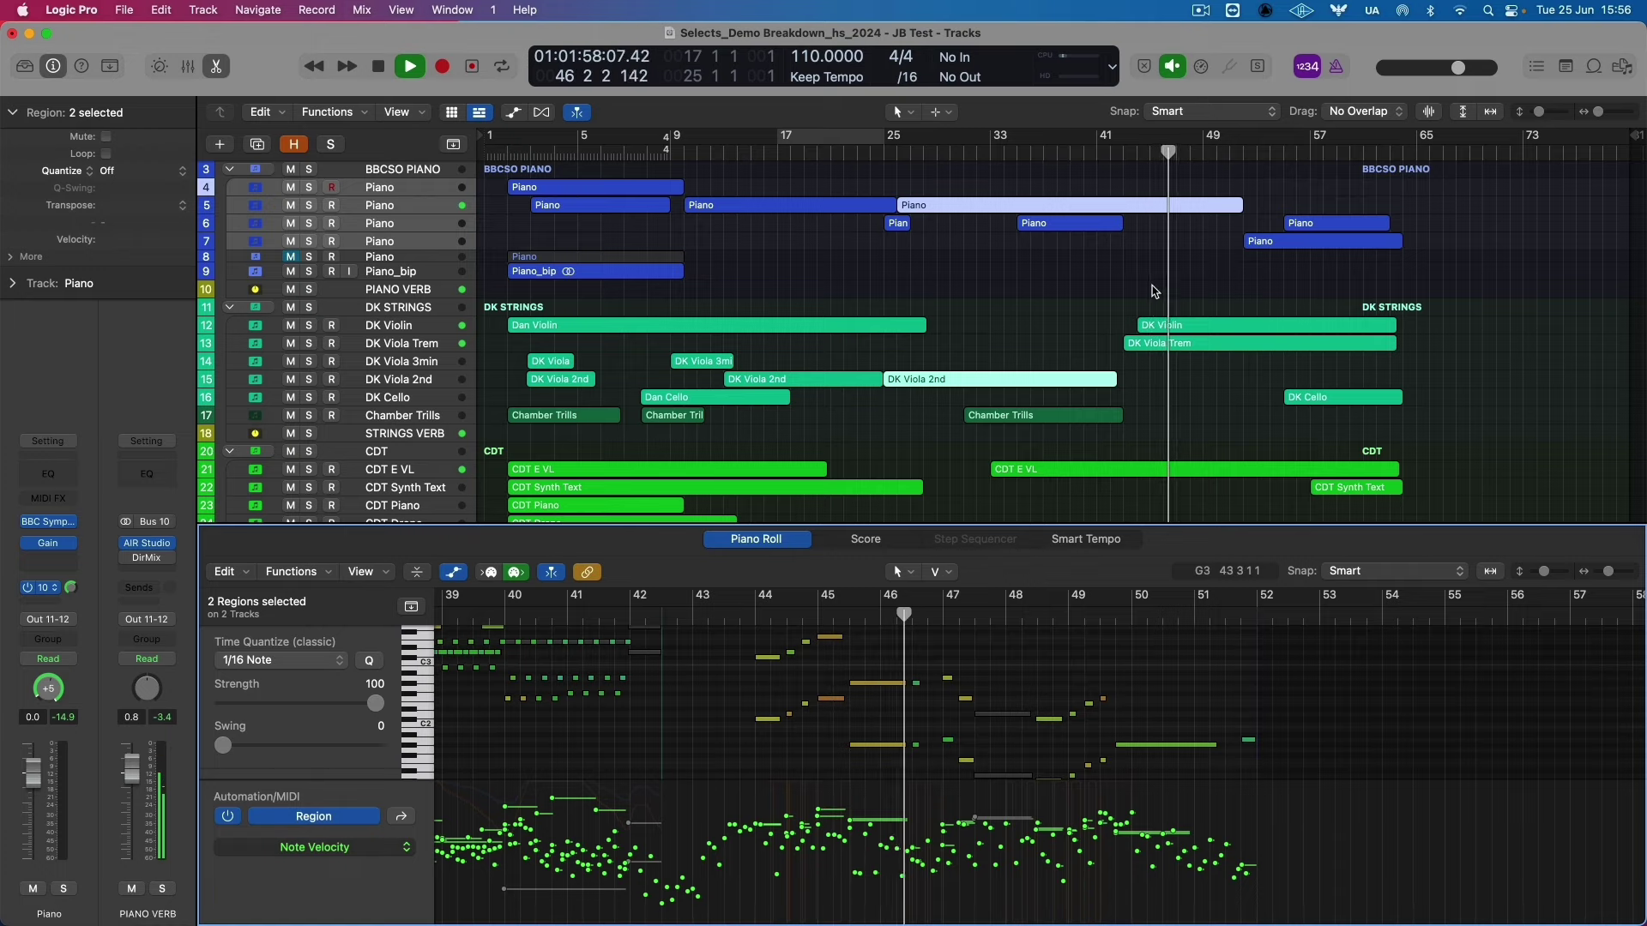
# Select the closing DK Violin and DK Viola Trem regions and enlarge the Piano Roll's note area to view their full length.
pyautogui.moveTo(1155, 292); pyautogui.dragTo(1157, 345)
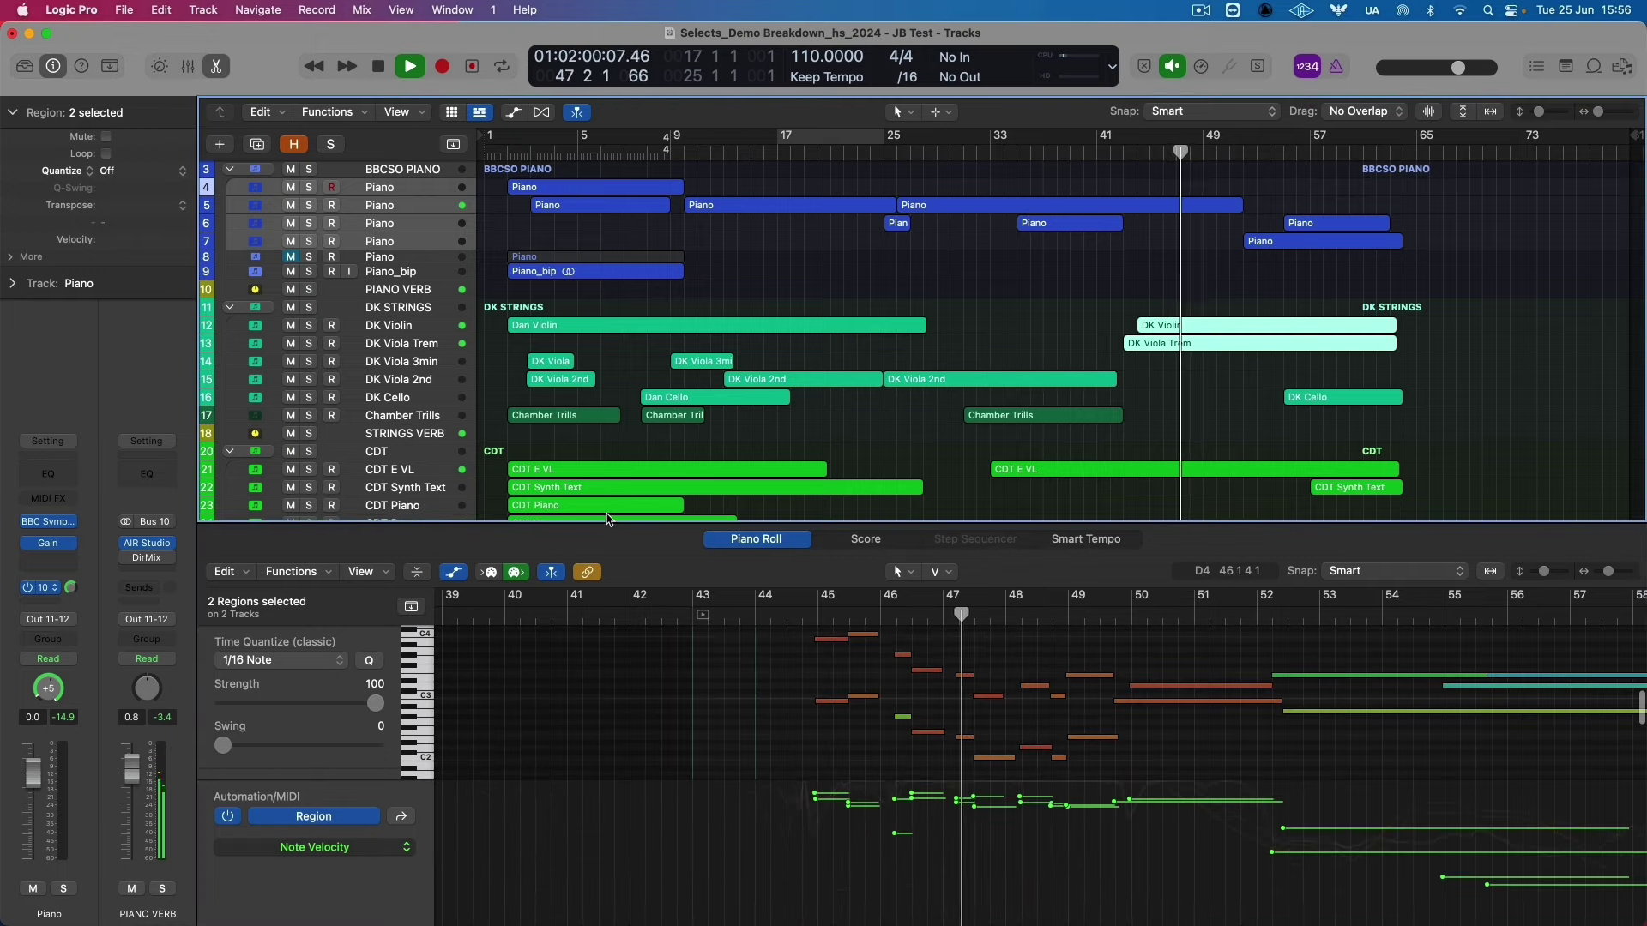
pyautogui.moveTo(607, 519); pyautogui.dragTo(607, 476)
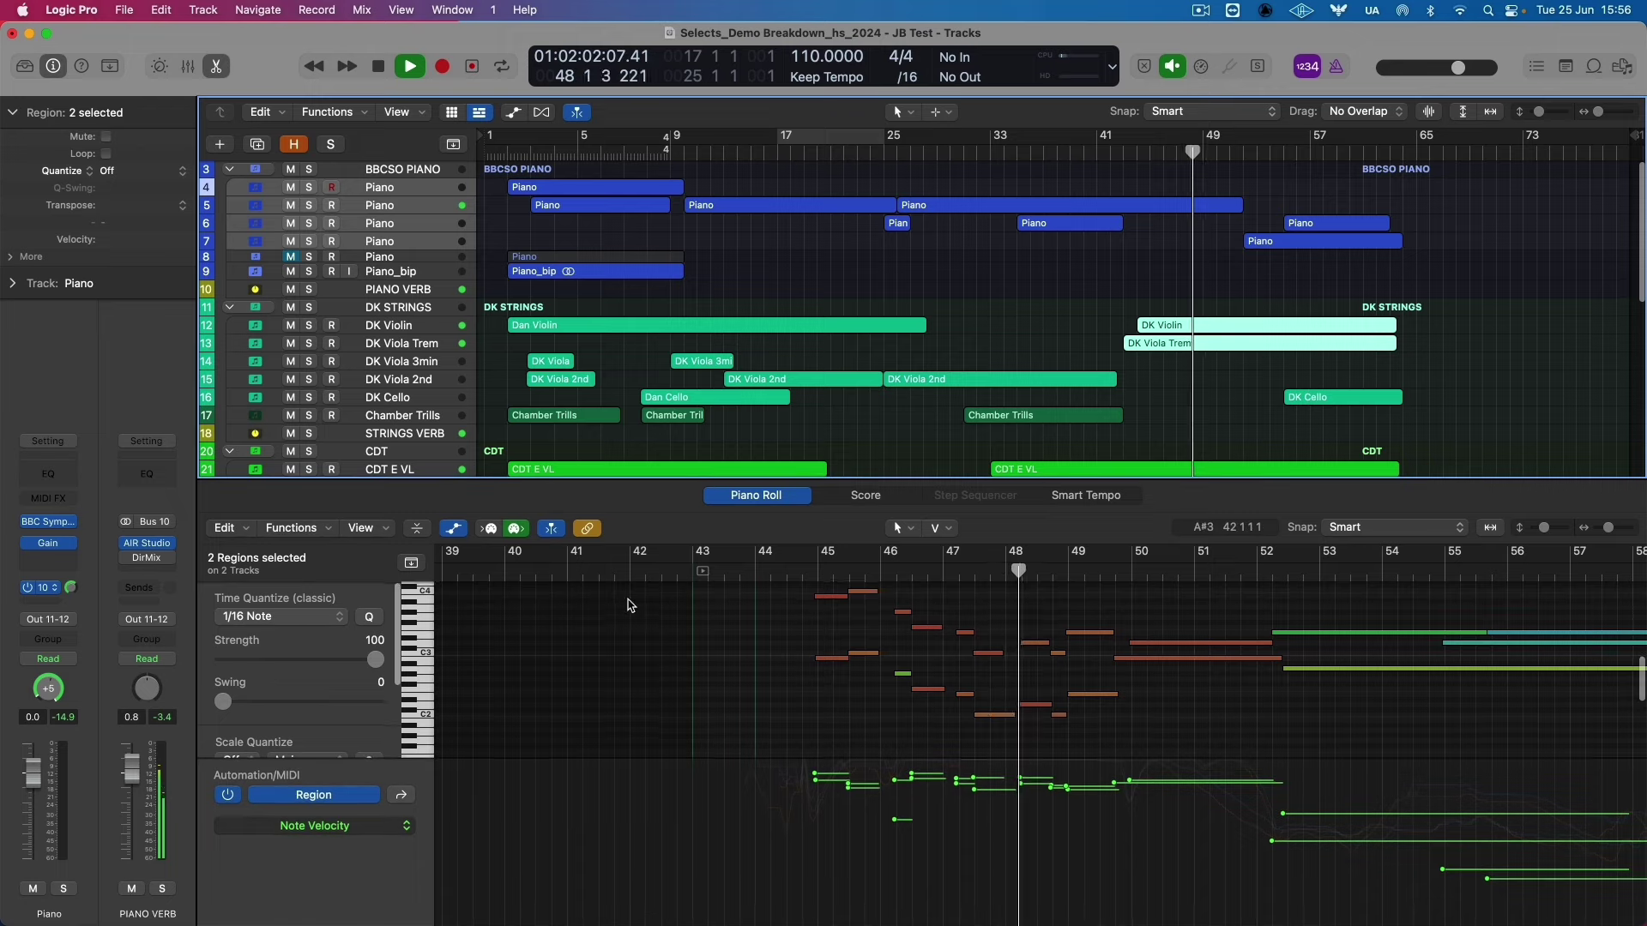
pyautogui.scroll(2, 631, 605)
pyautogui.scroll(-1, 630, 606)
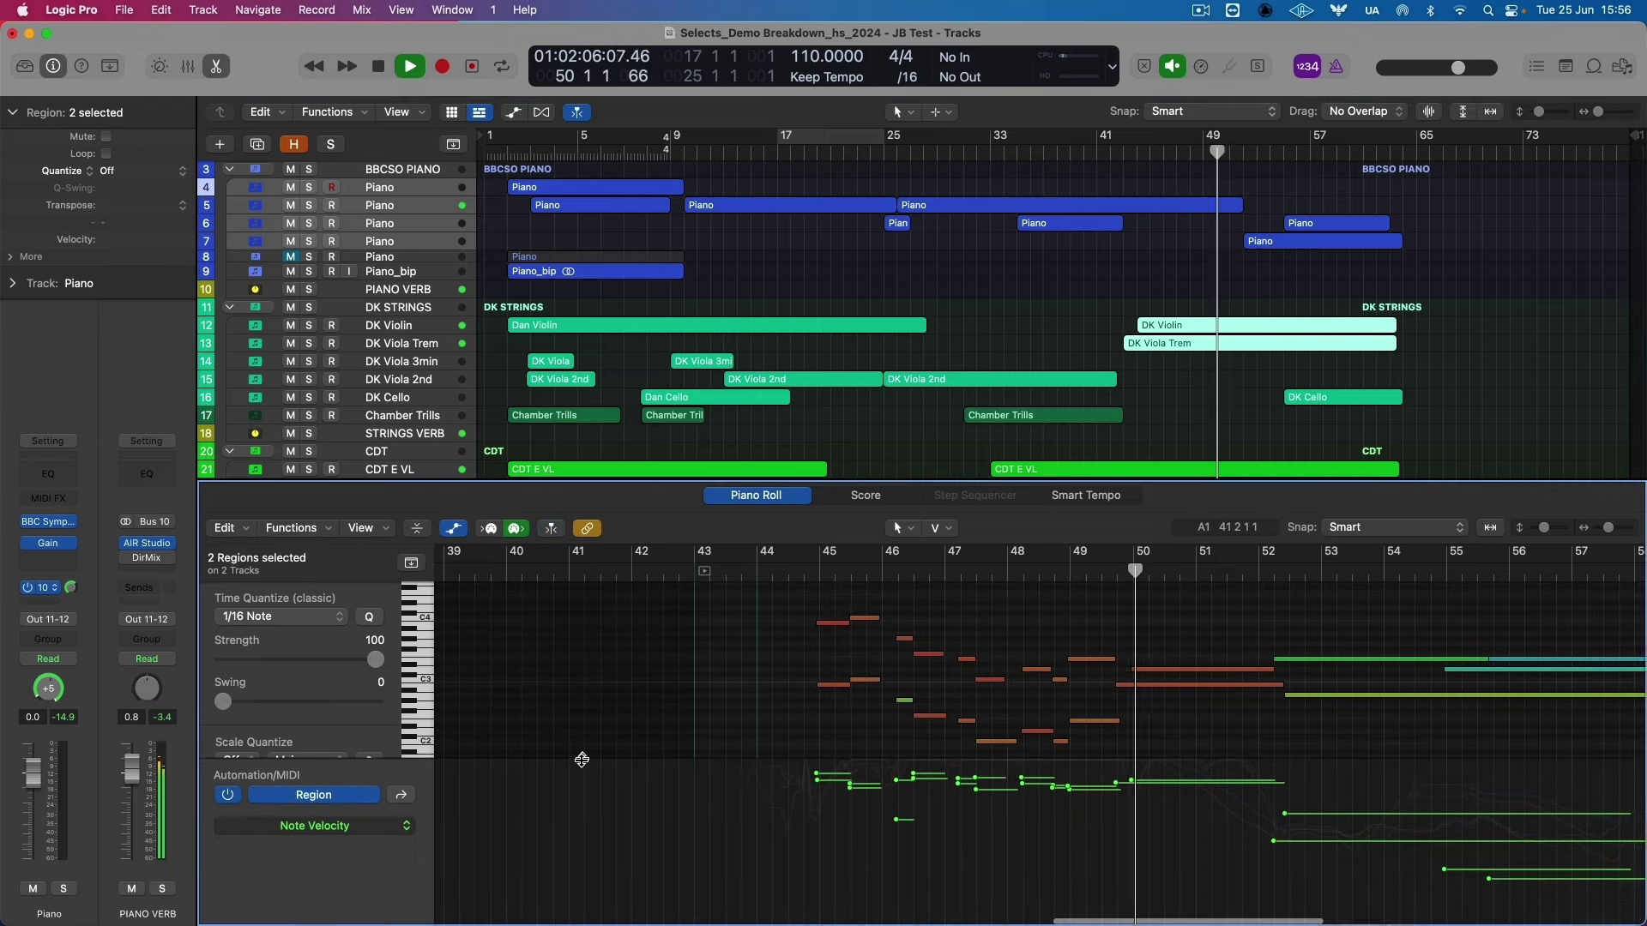
pyautogui.moveTo(582, 761); pyautogui.dragTo(588, 860)
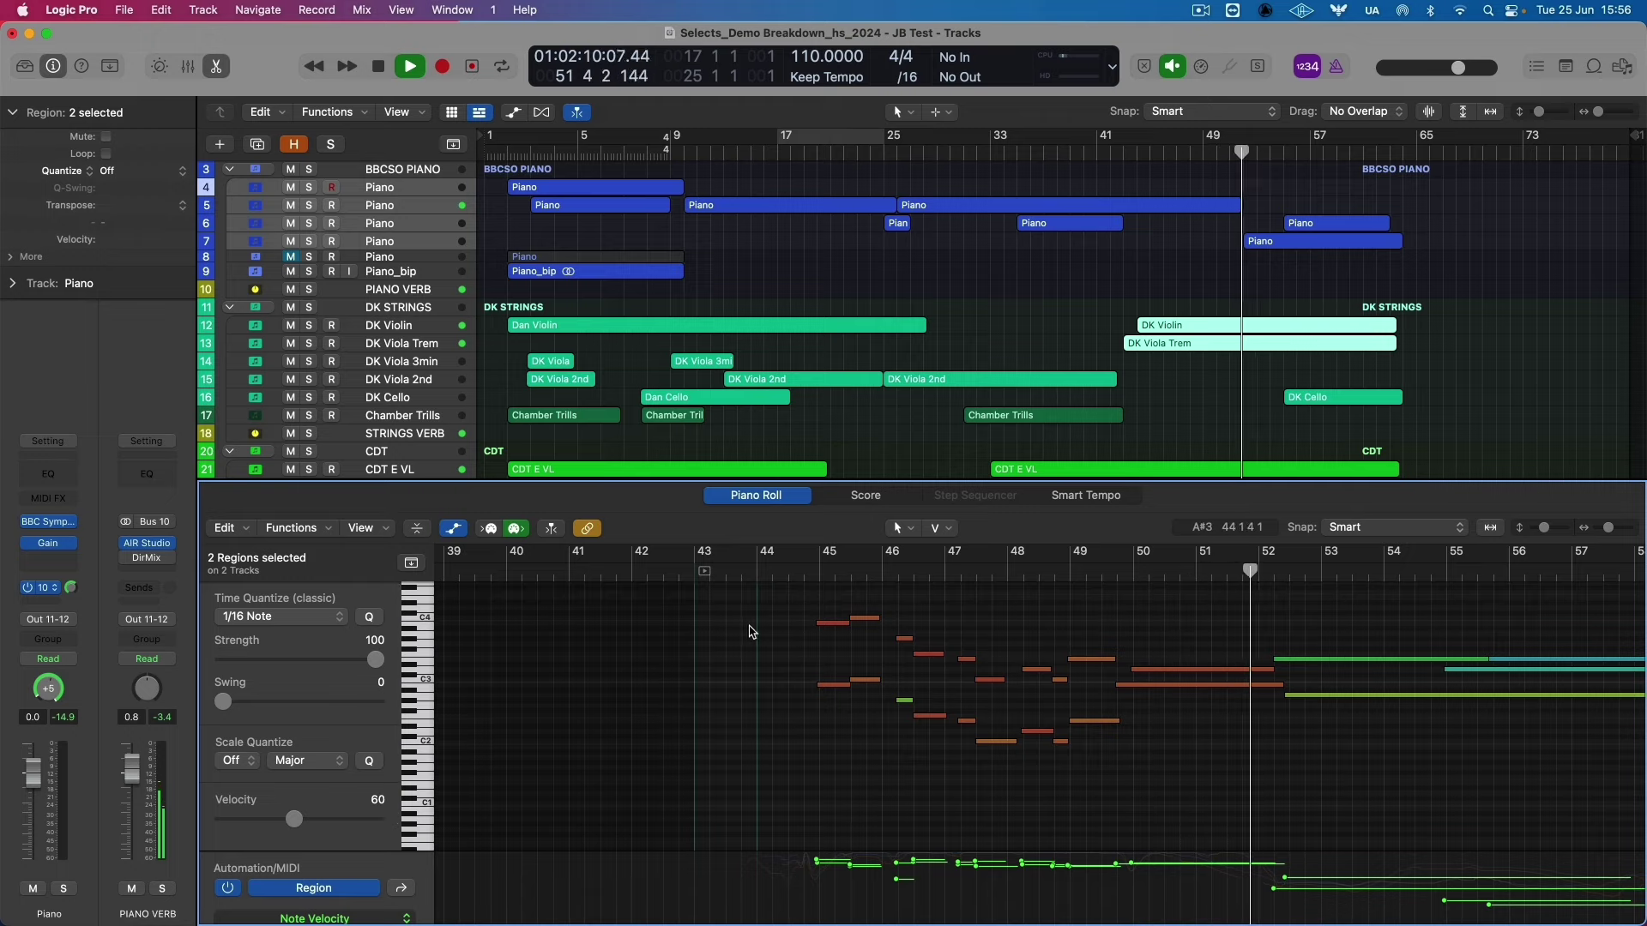
pyautogui.hscroll(1, 751, 632)
pyautogui.hscroll(3, 751, 632)
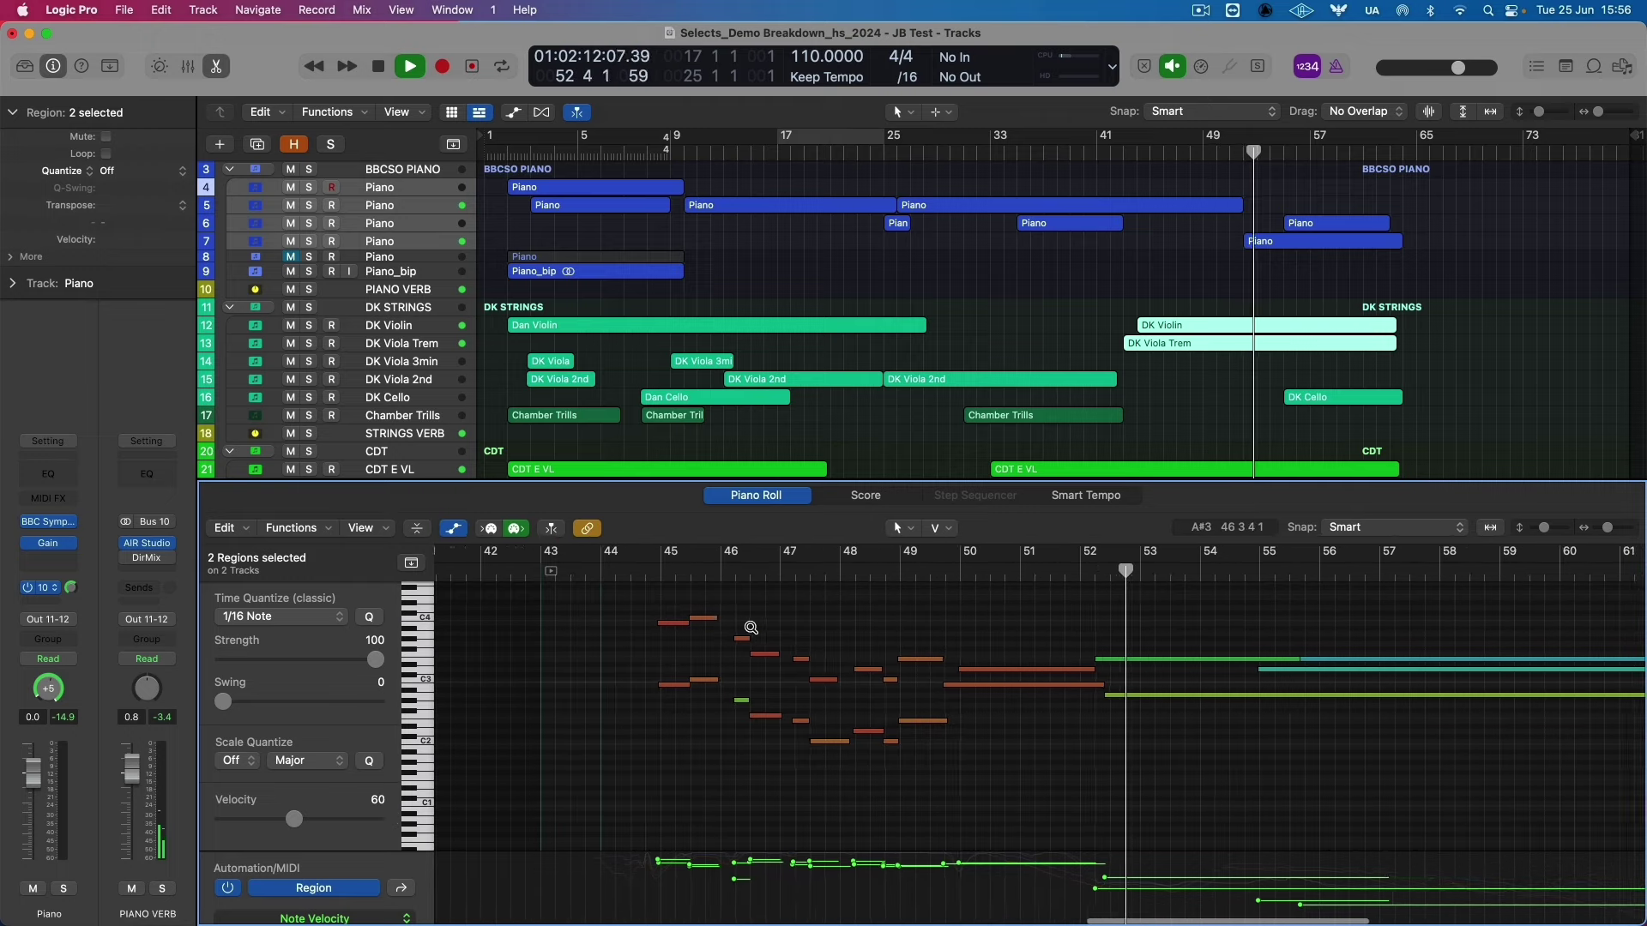
pyautogui.scroll(-2, 750, 627)
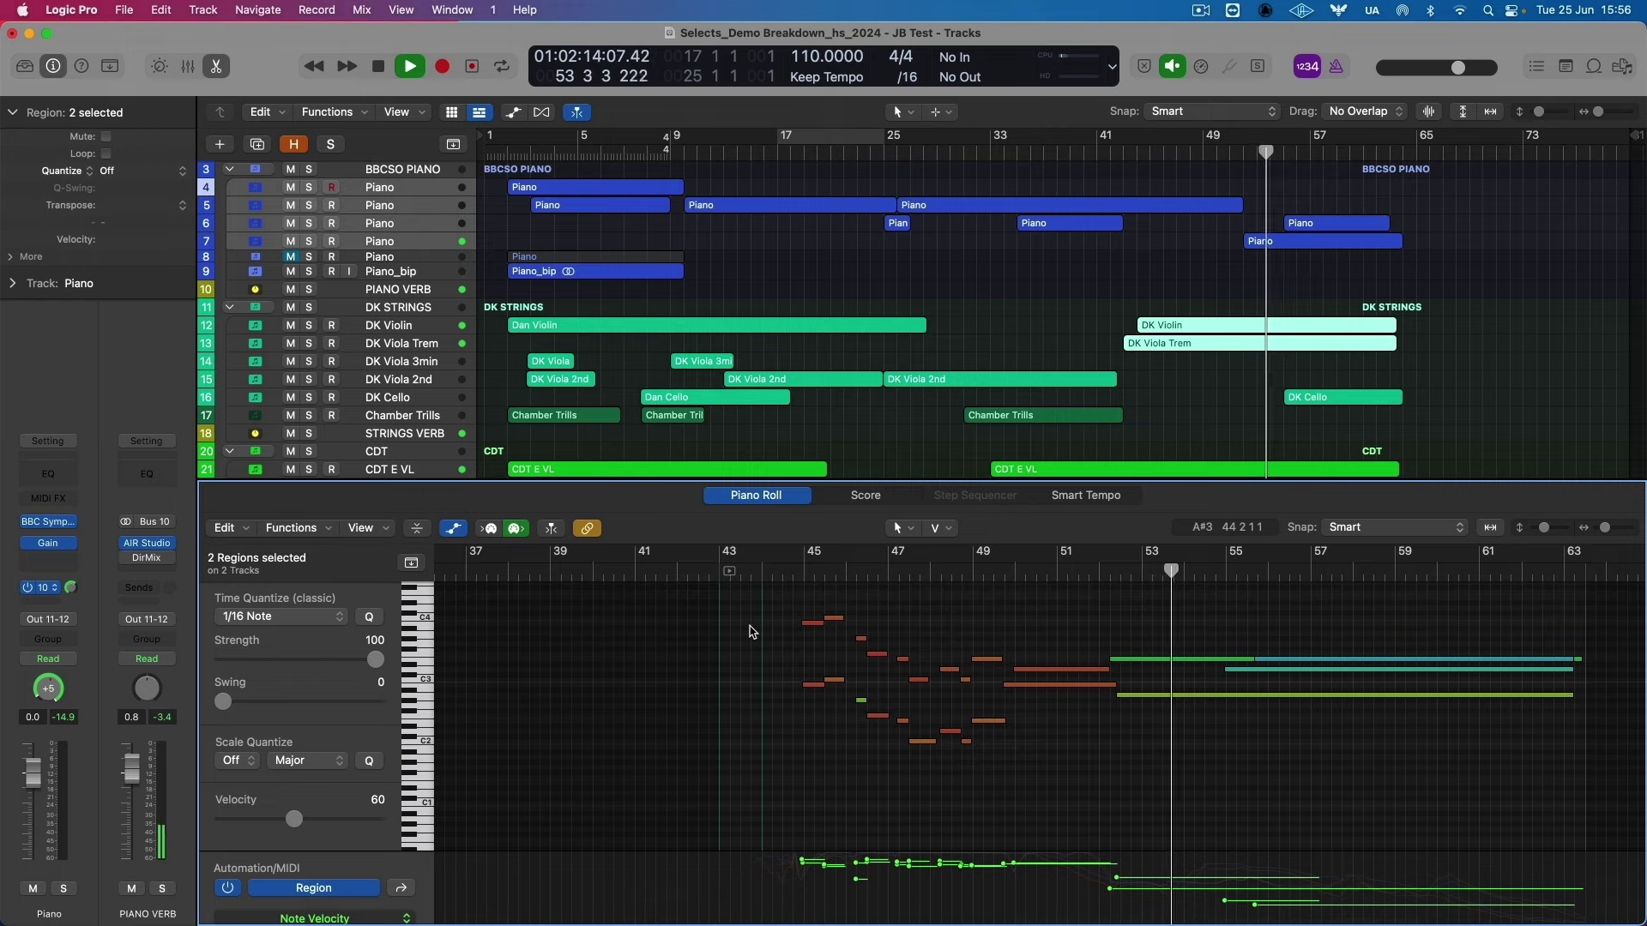
# Select the closing Piano, DK Violin, DK Viola Trem and DK Cello regions together and examine their combined notes.
pyautogui.moveTo(1263, 204); pyautogui.dragTo(1359, 395)
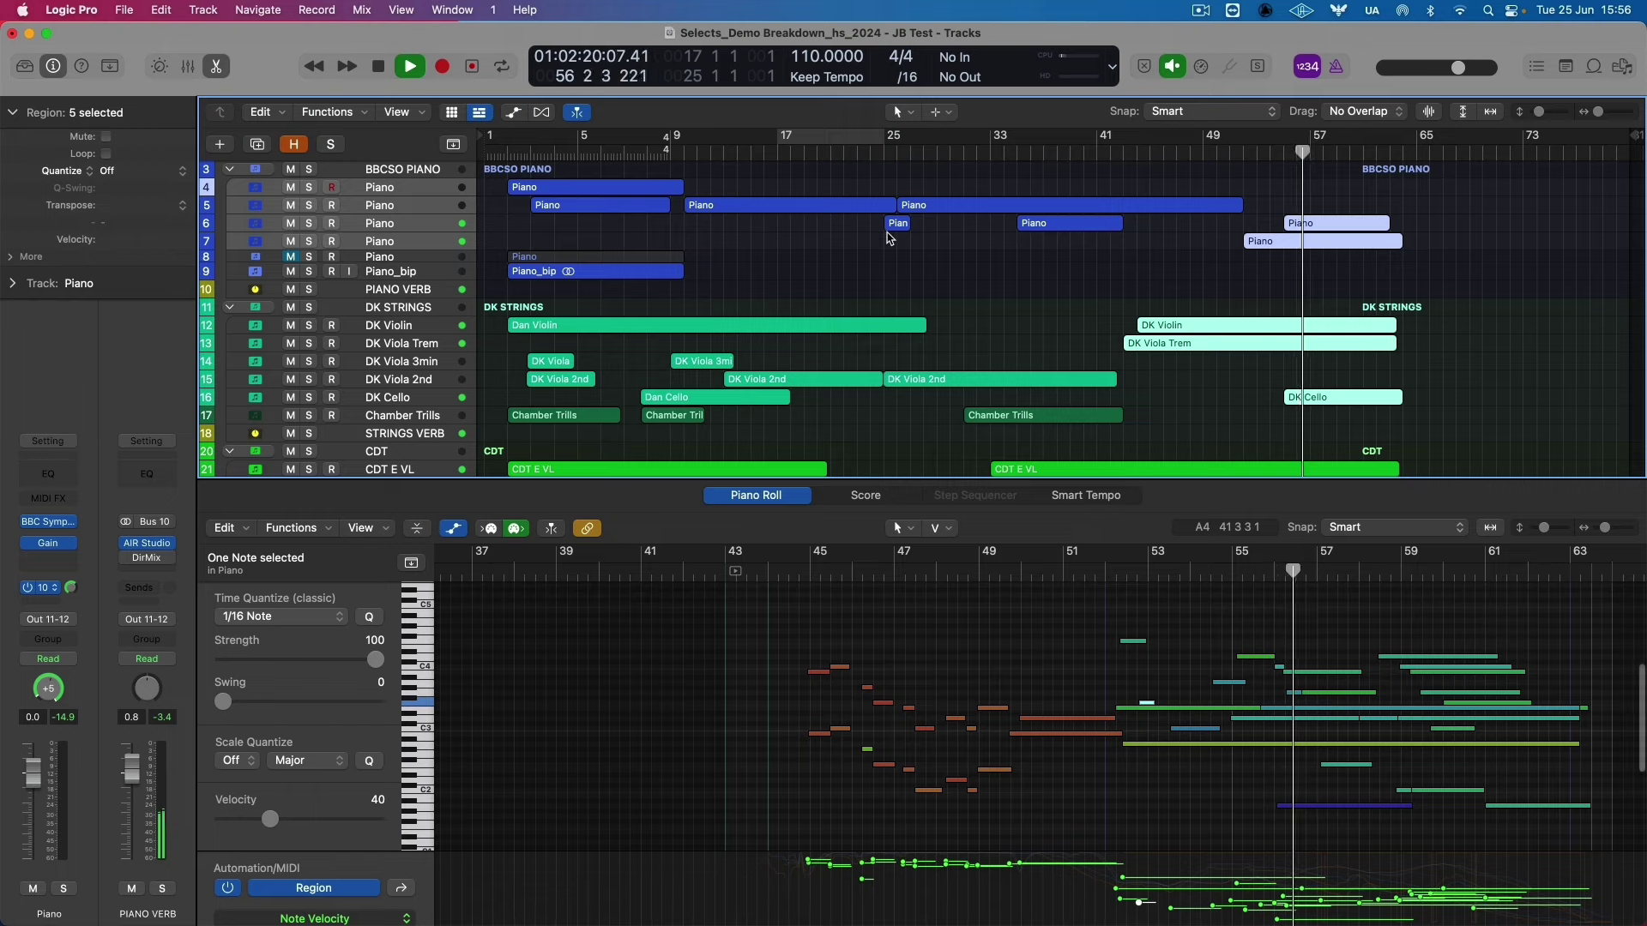
pyautogui.scroll(-1, 889, 279)
pyautogui.scroll(-5, 889, 279)
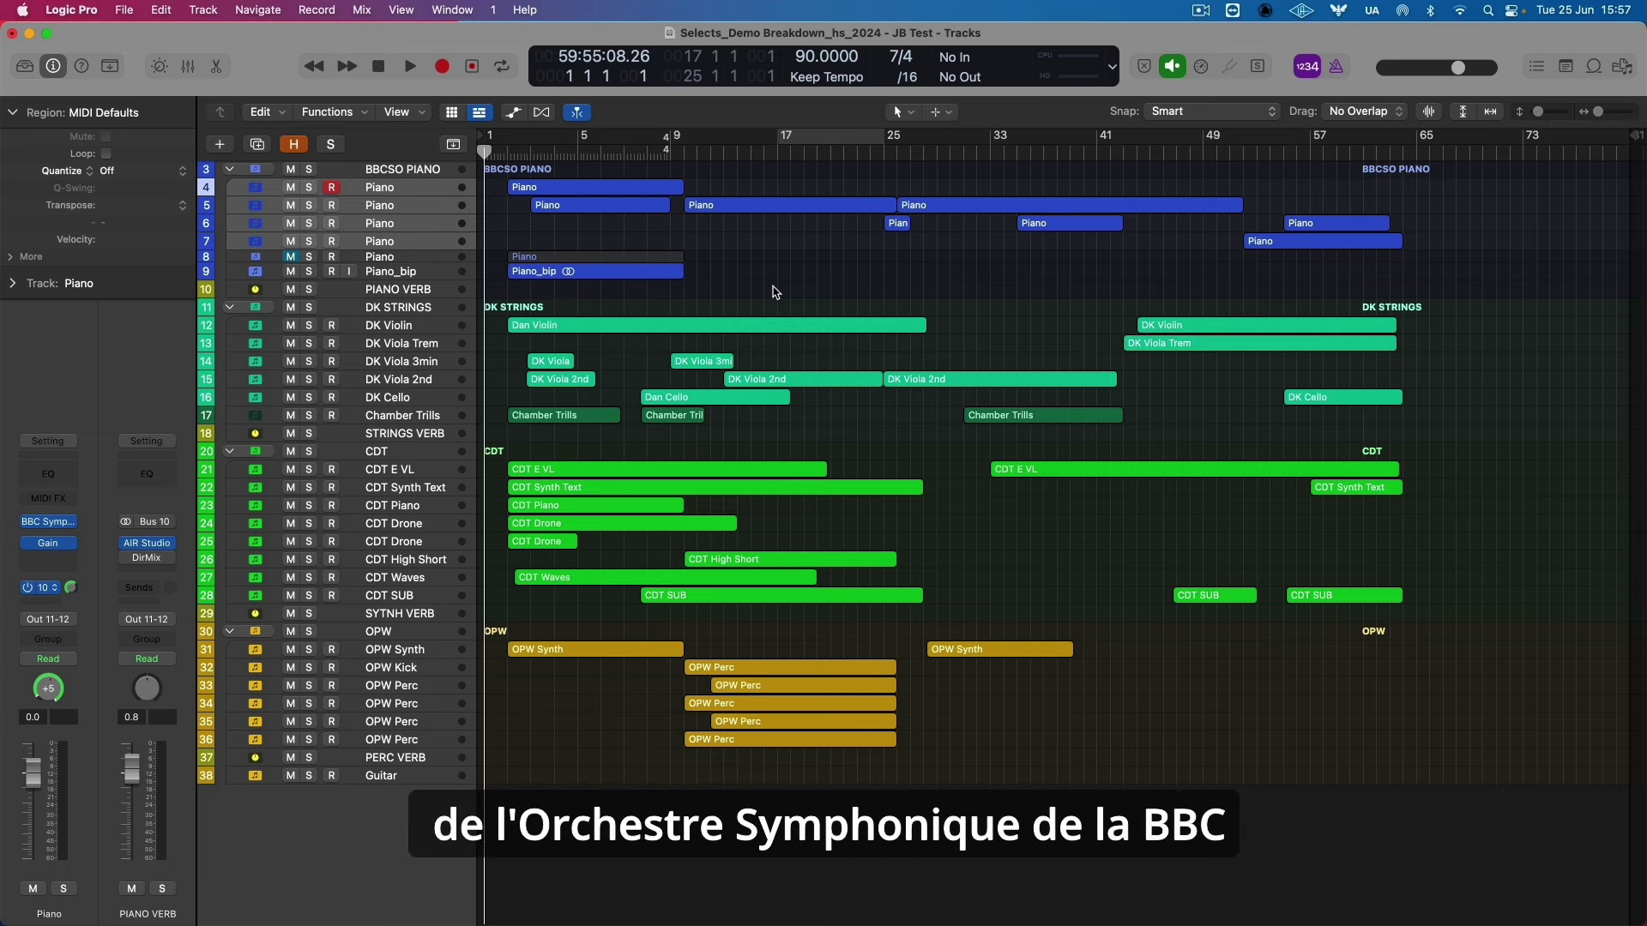
# Play the soloed BBCSO piano tracks around bar 11 both without and with their Bus 10 reverb sends.
pyautogui.press('v')
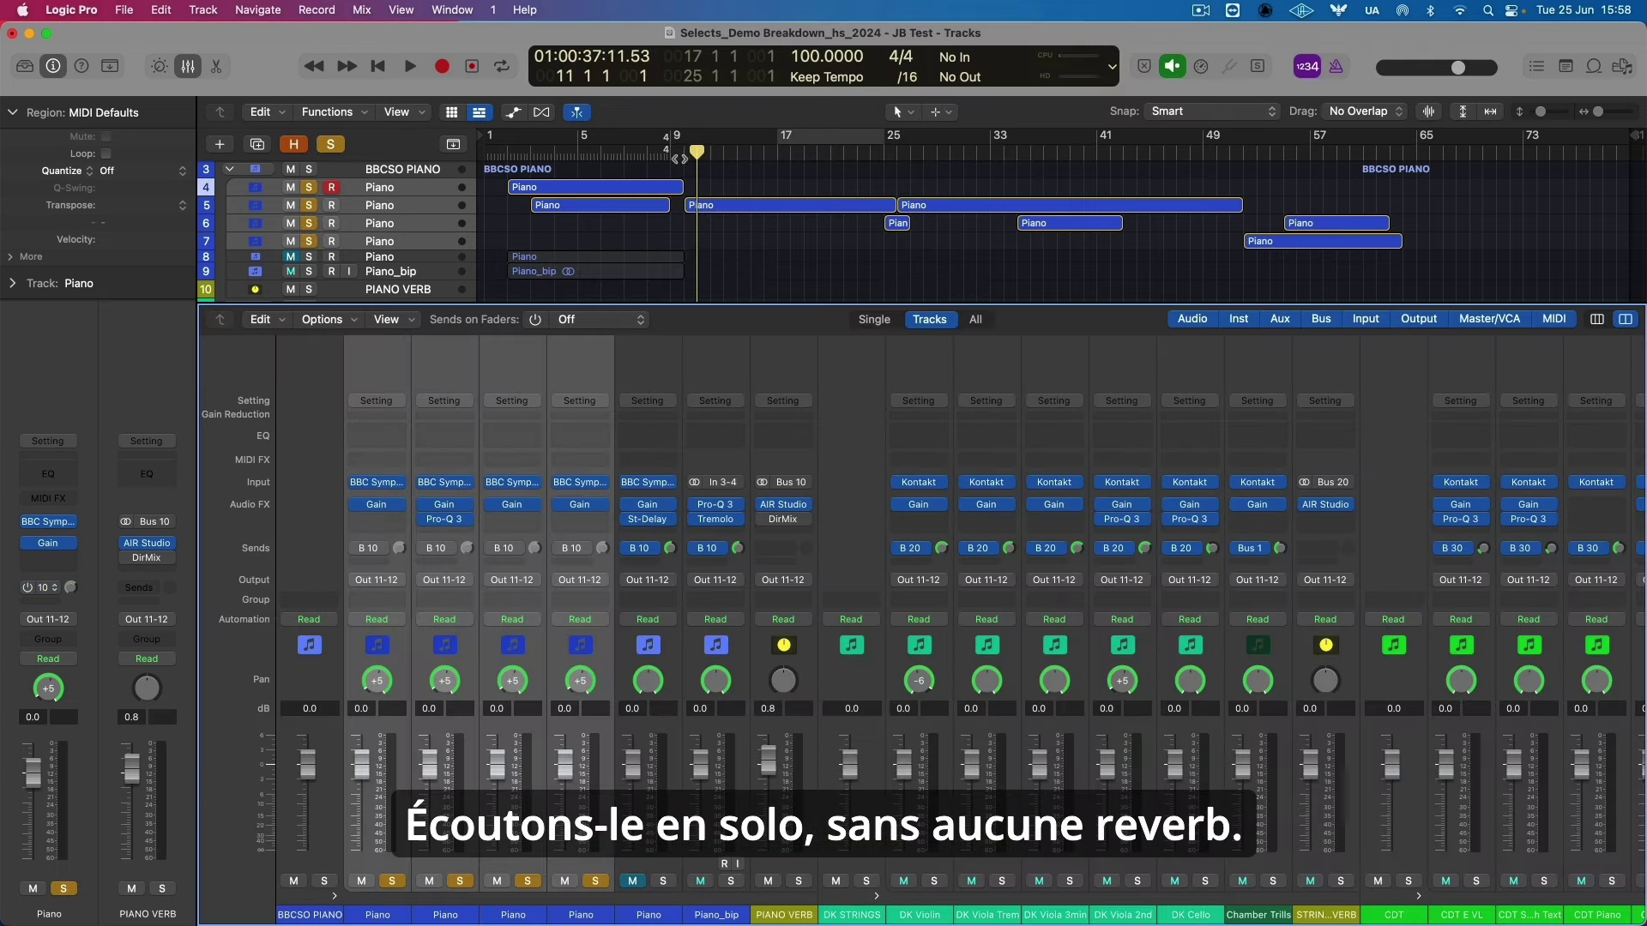
pyautogui.press('space')
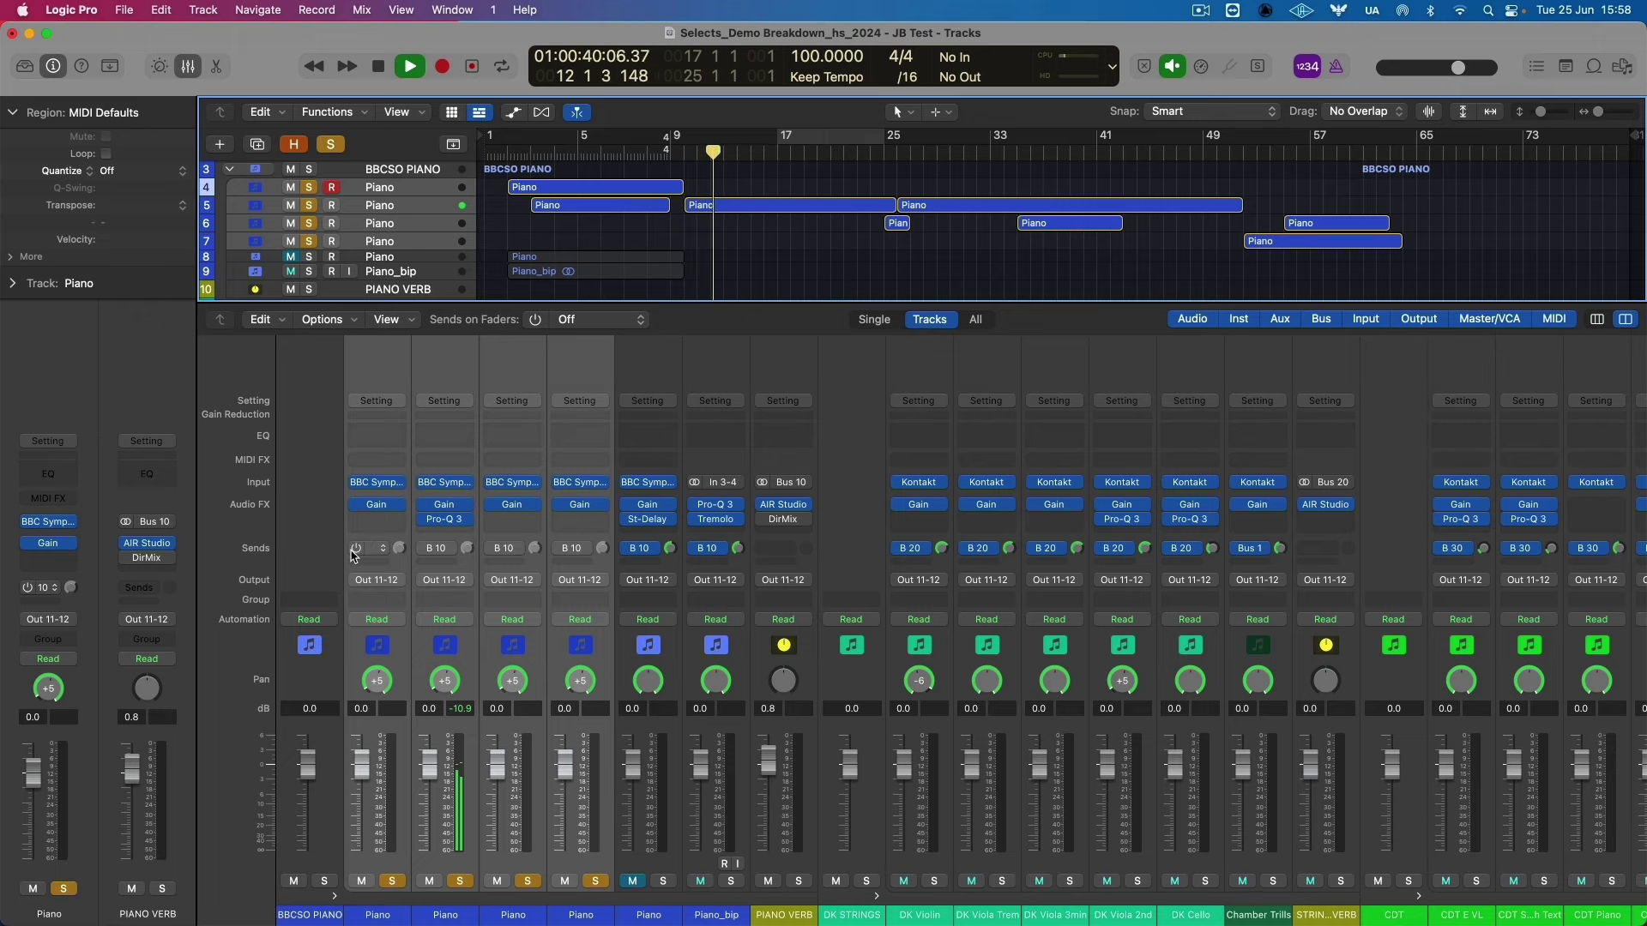
pyautogui.press('space')
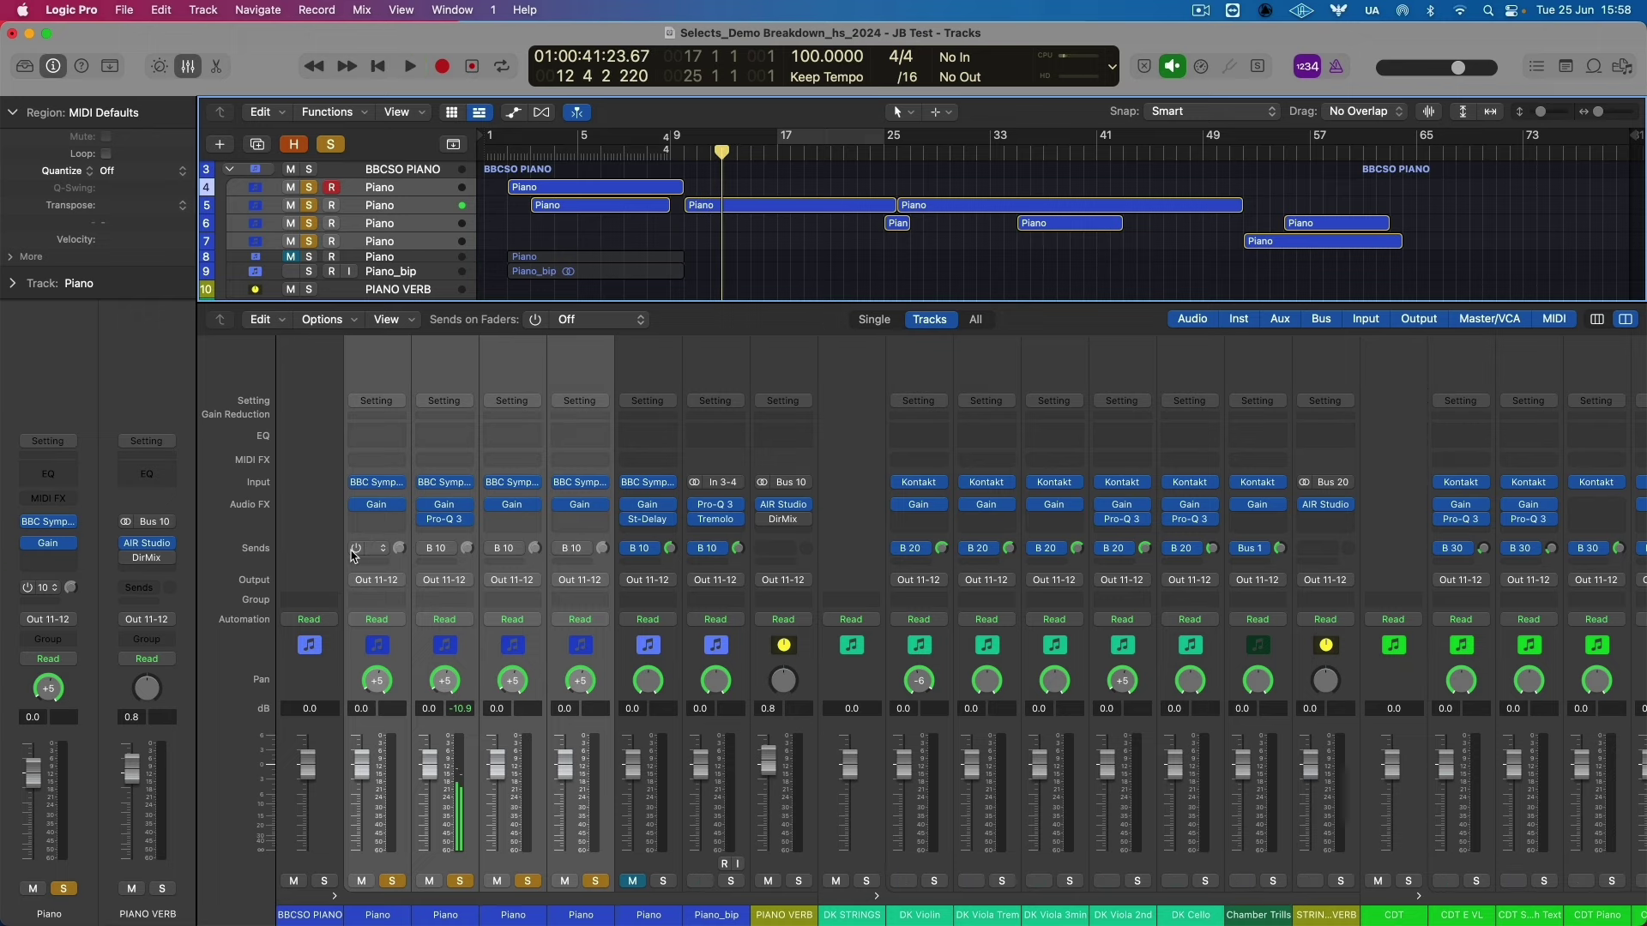
pyautogui.press('space')
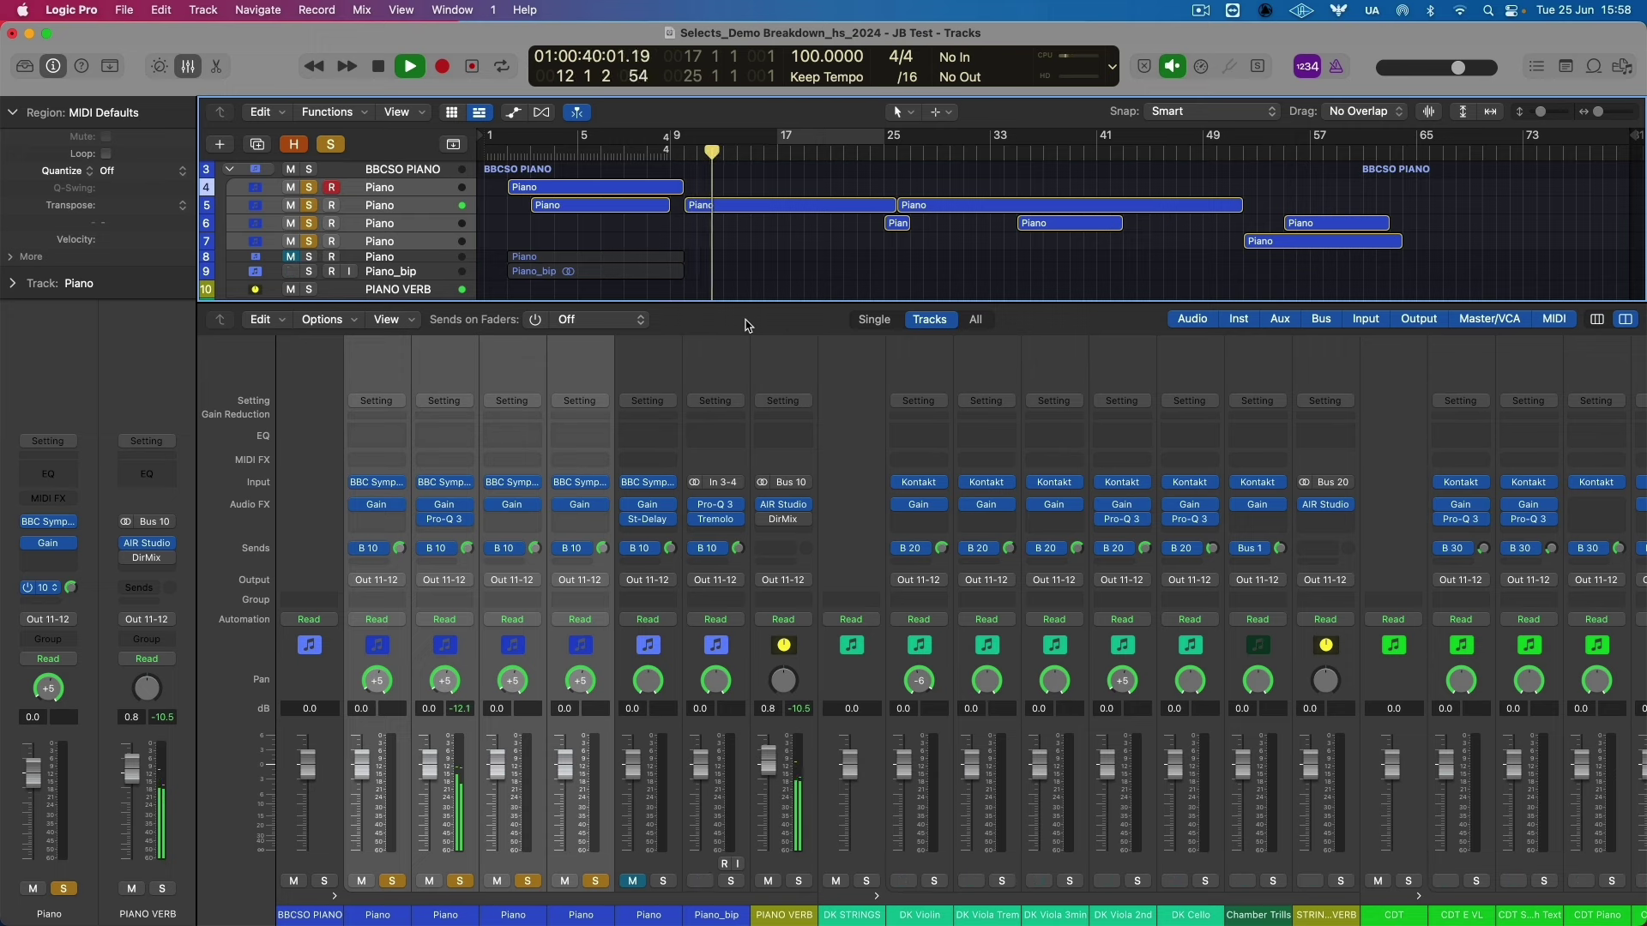
pyautogui.press('space')
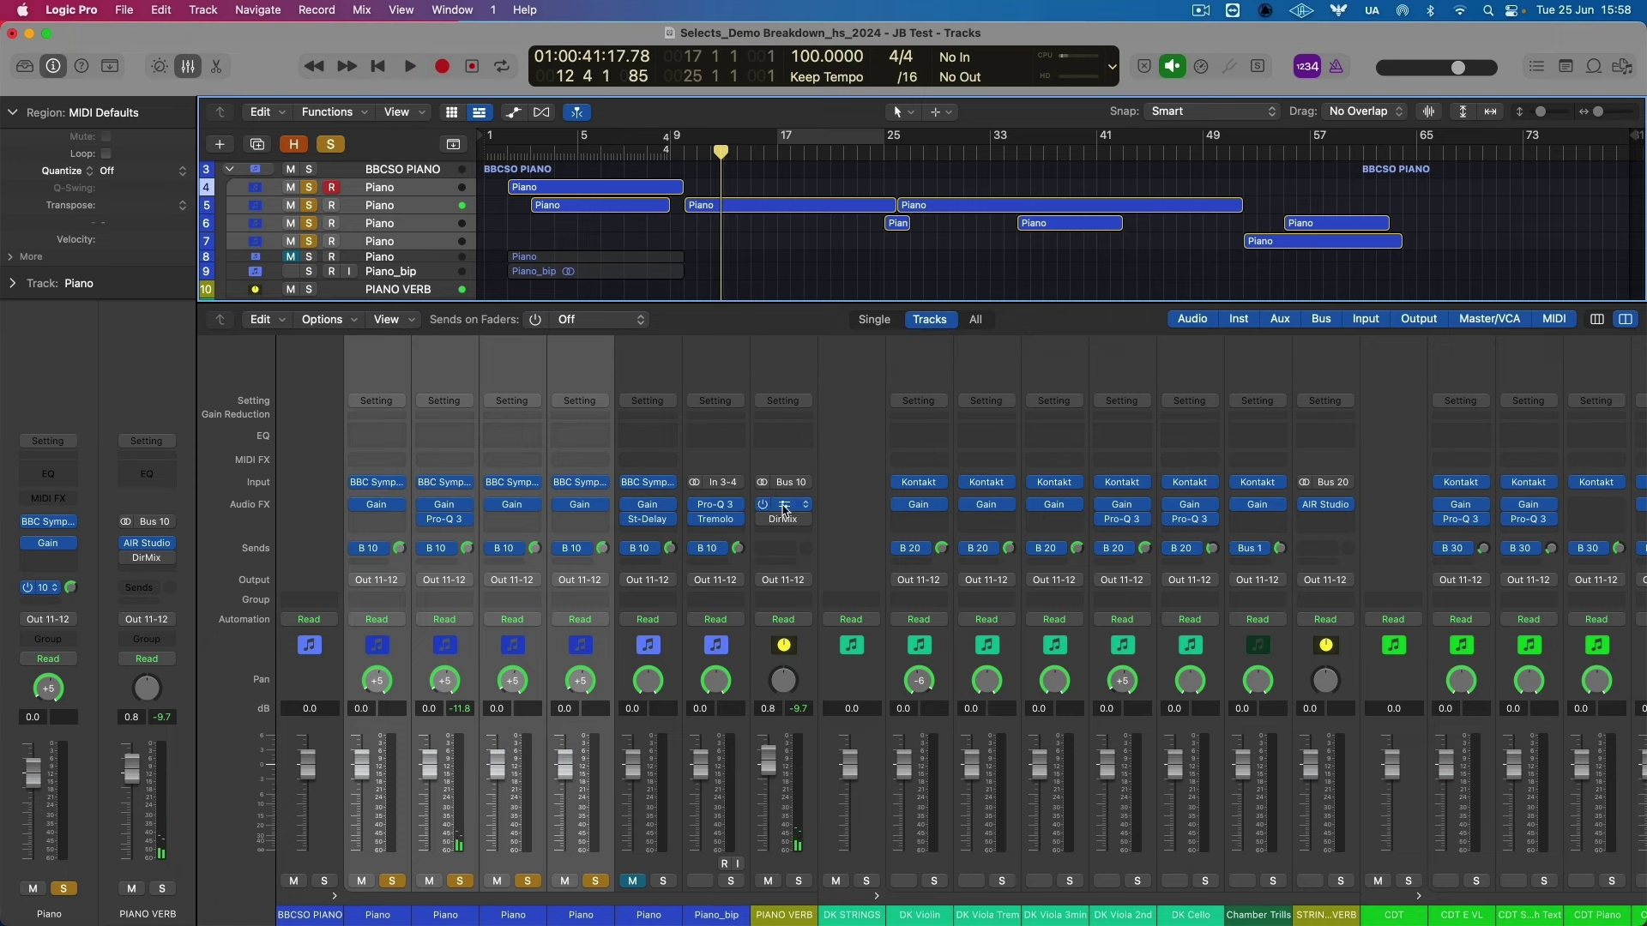
# Open the AIR Studios Reverb on the PIANO VERB channel and filter its factory presets to the Keys family.
pyautogui.click(783, 505)
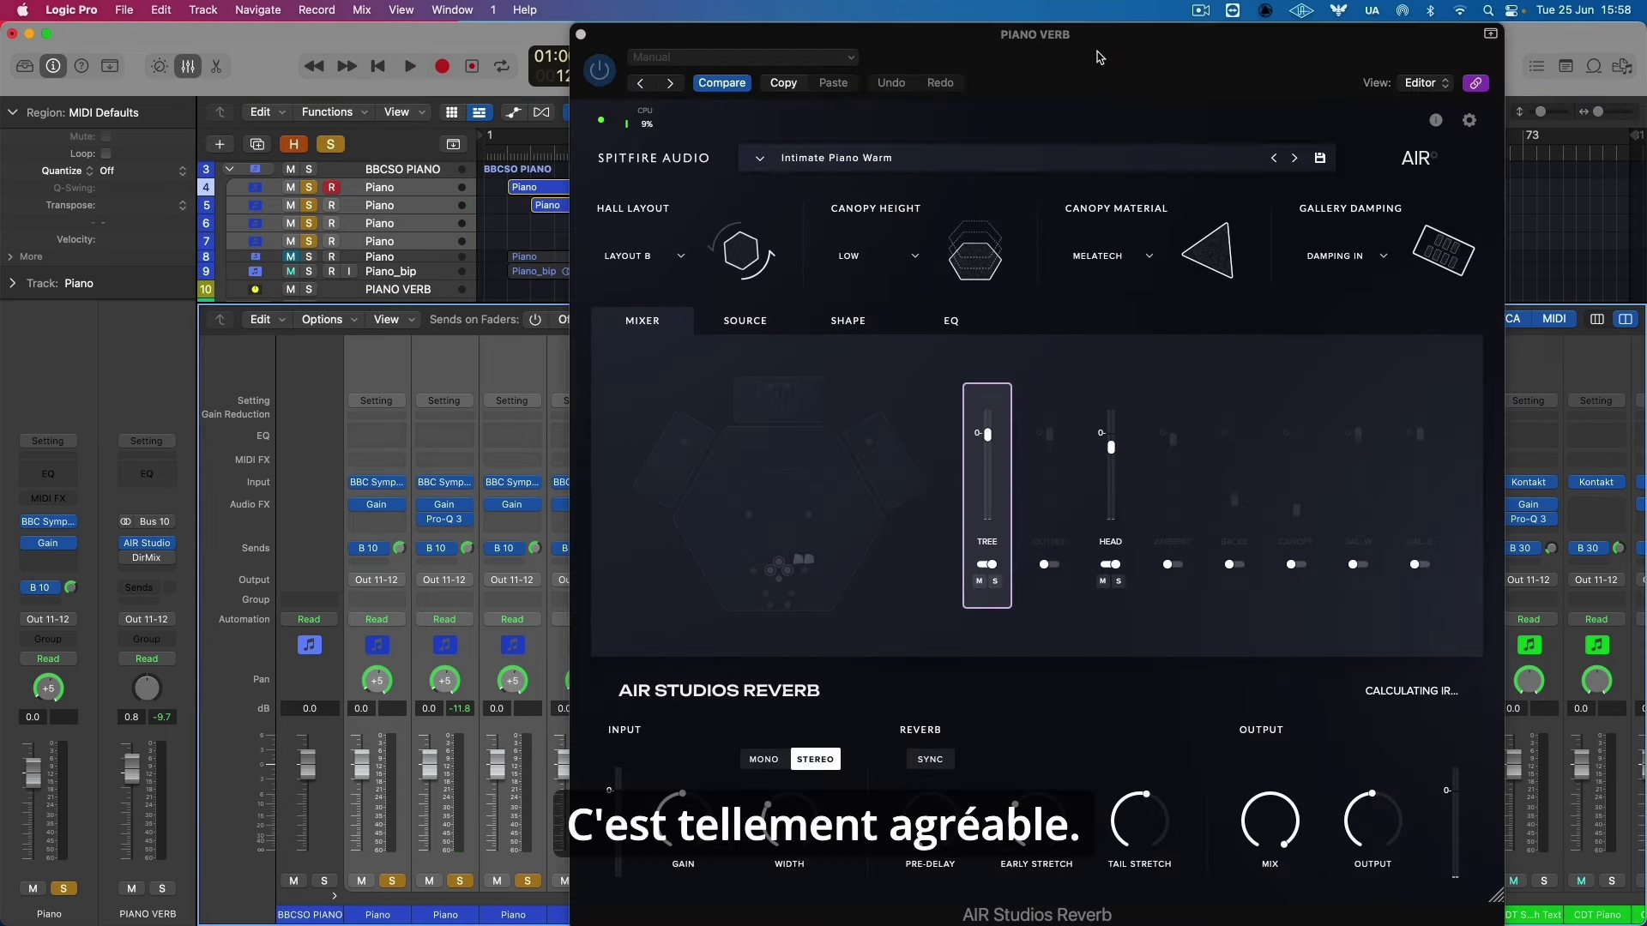
pyautogui.moveTo(1098, 58); pyautogui.dragTo(985, 13)
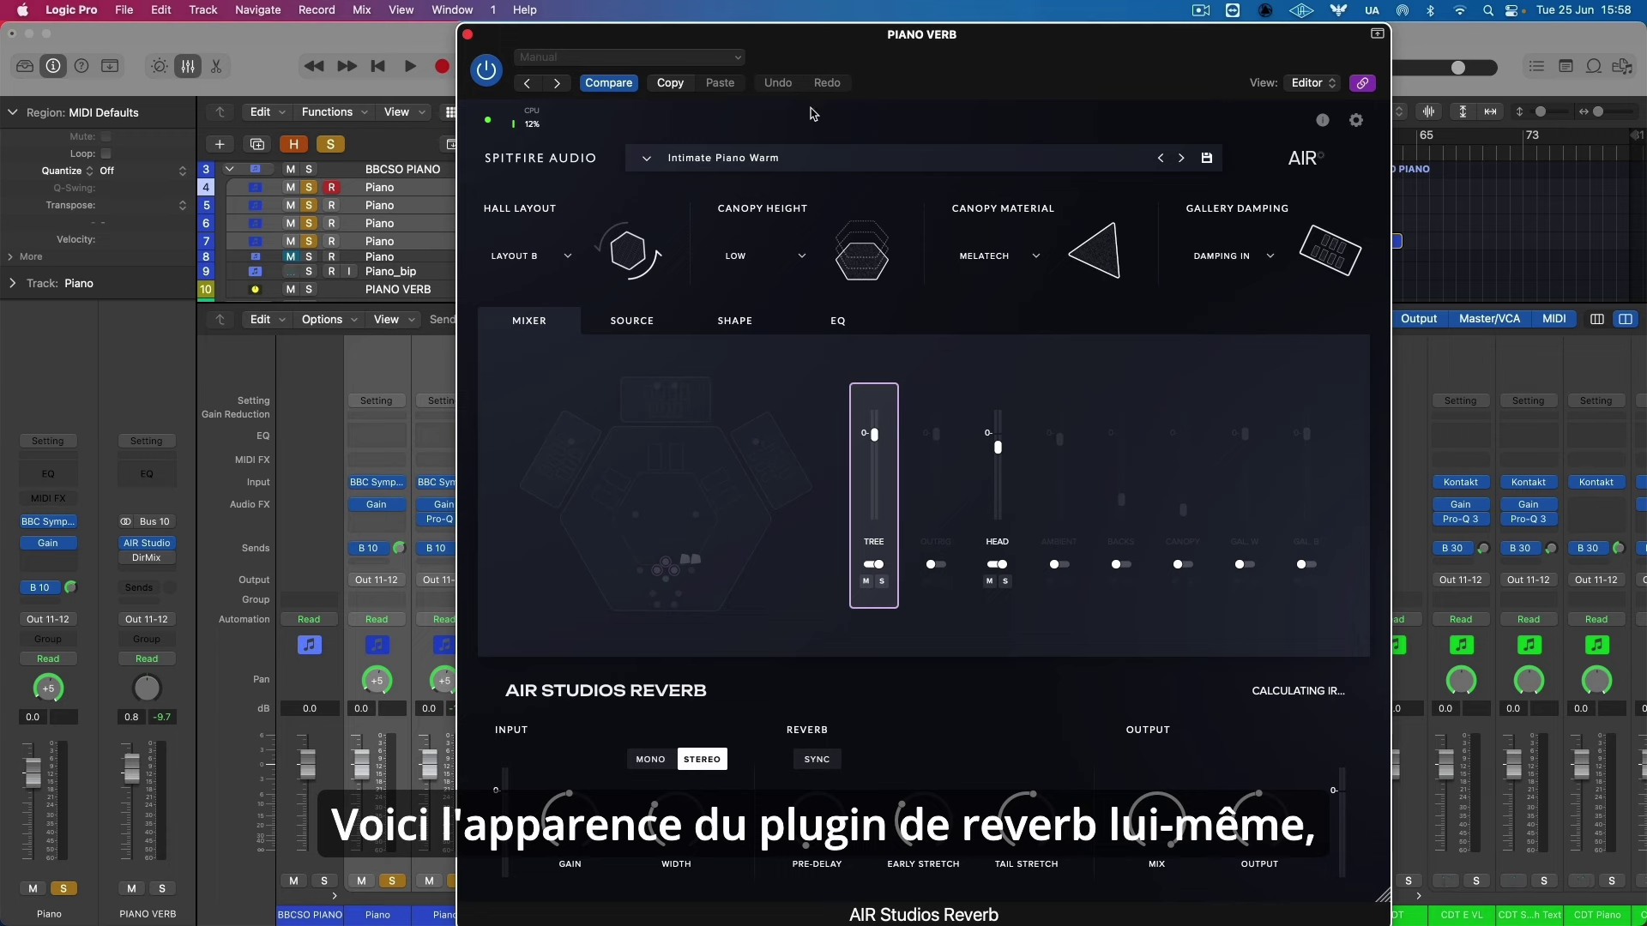
pyautogui.click(772, 156)
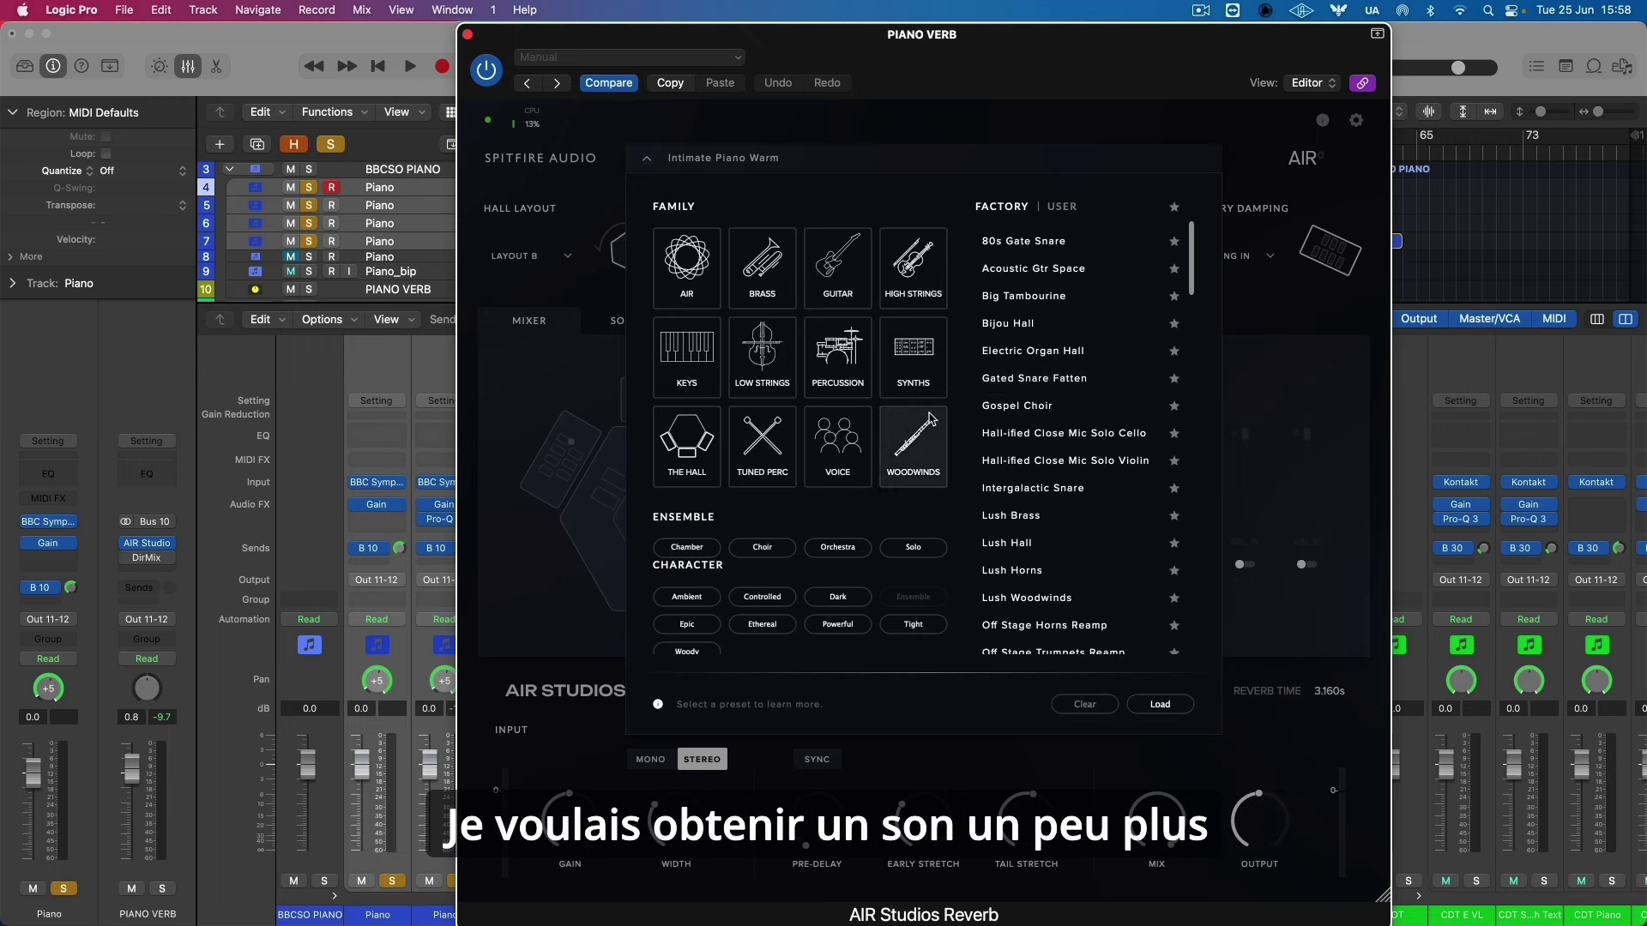
pyautogui.click(686, 356)
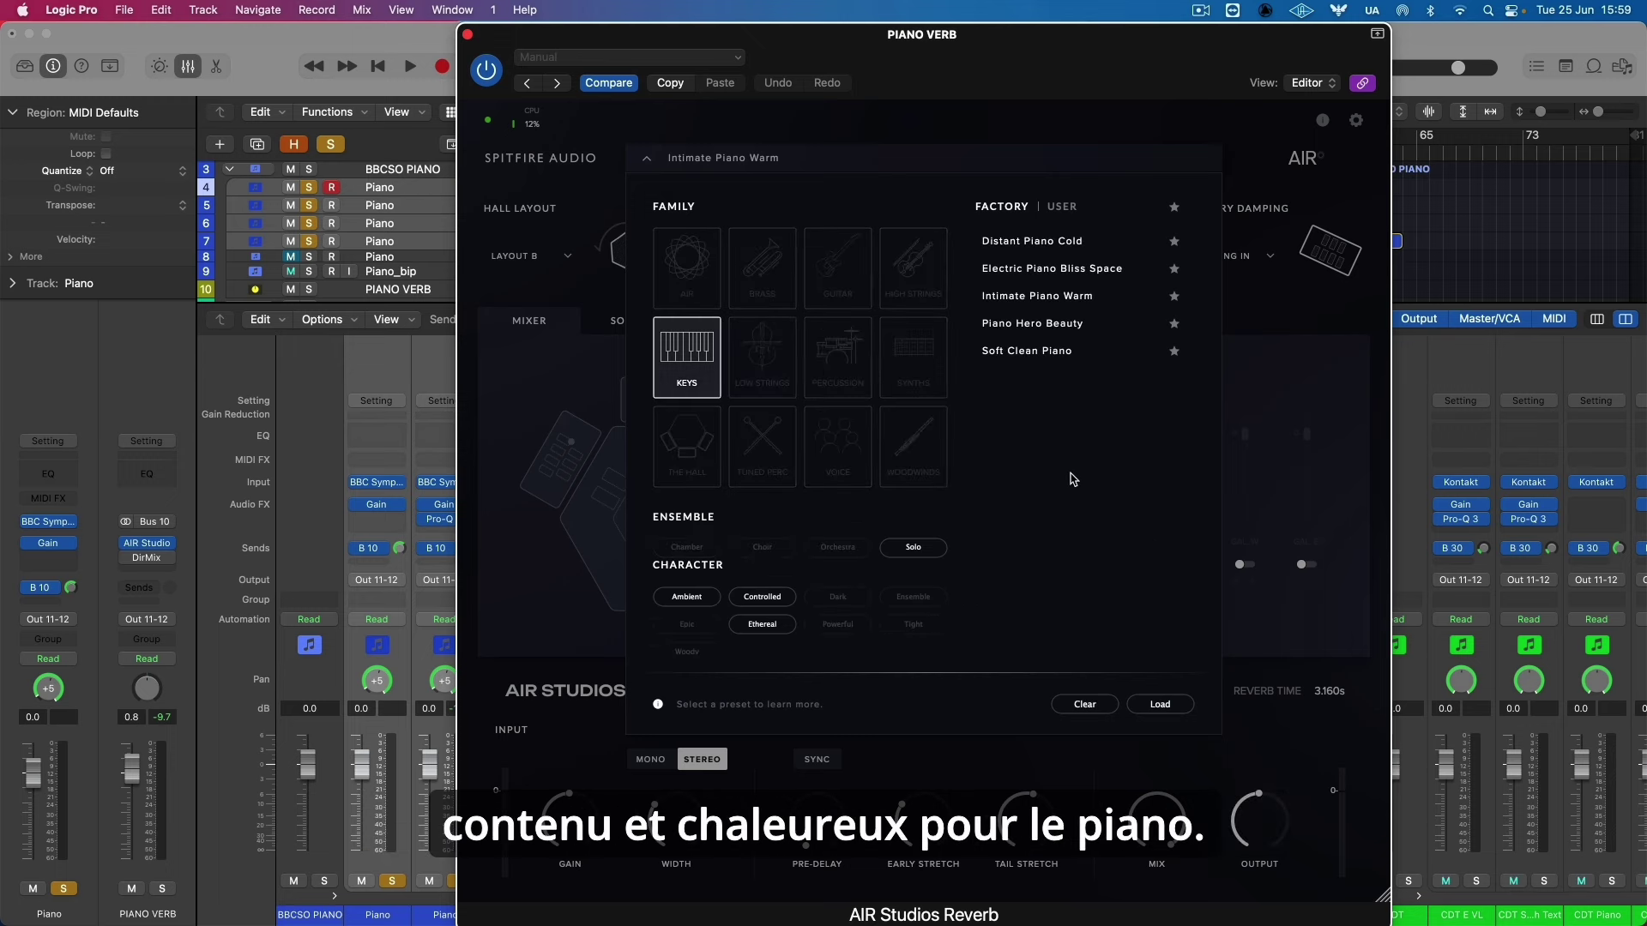
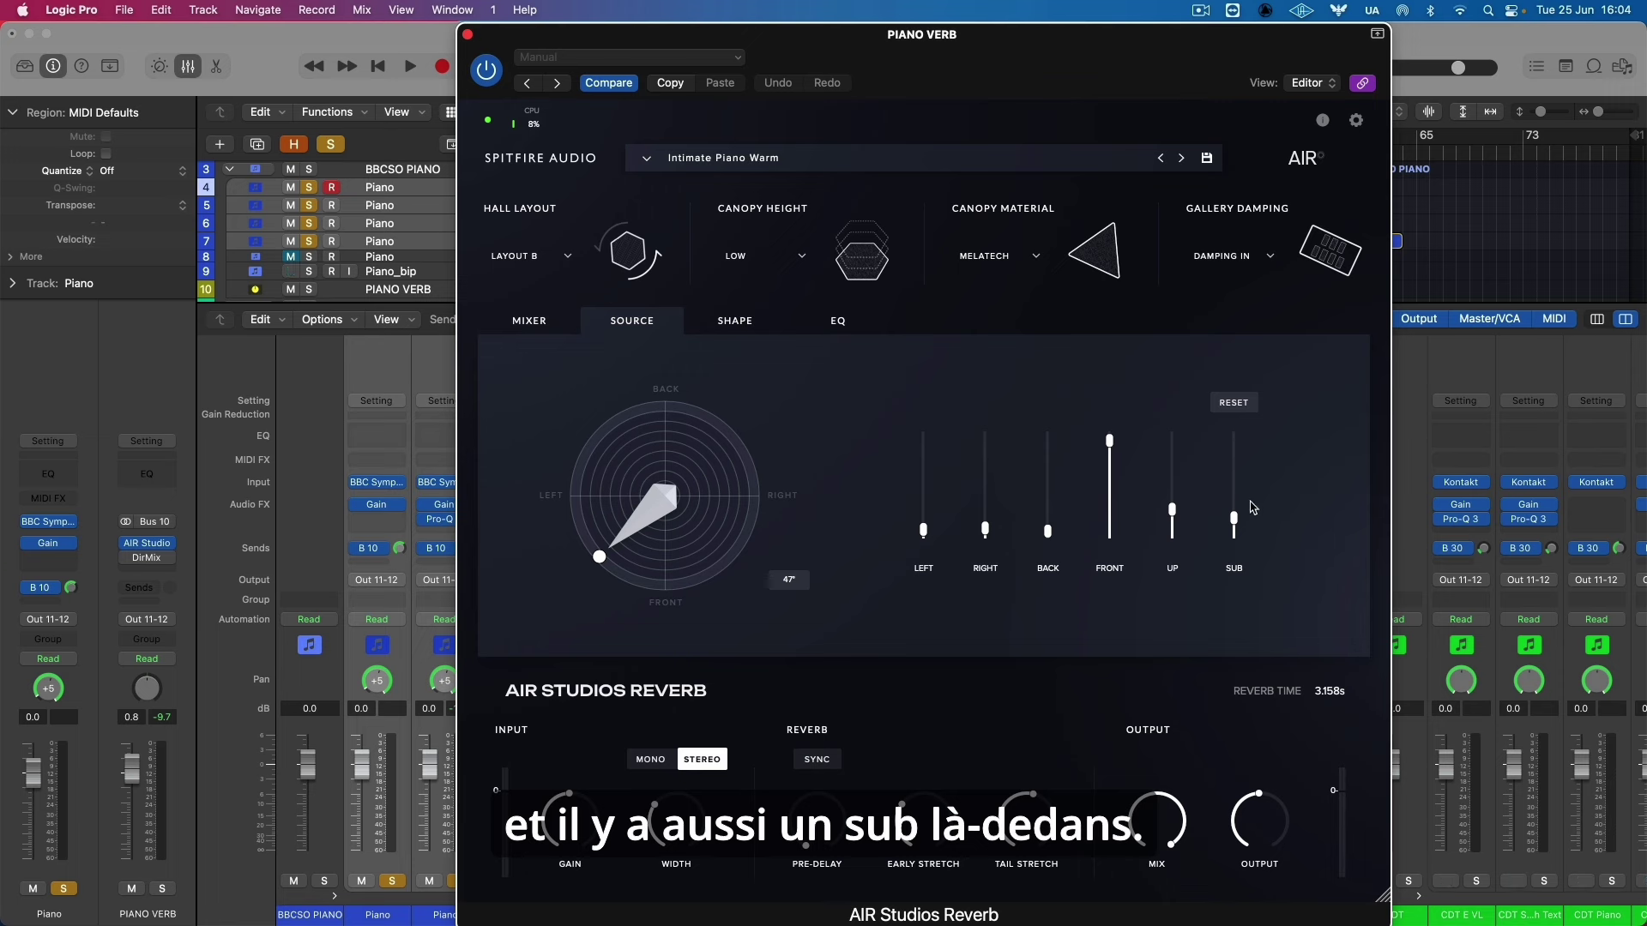
# Adjust the piano reverb's source level sliders and rotate its source direction dial.
pyautogui.moveTo(923, 529); pyautogui.dragTo(1047, 470)
pyautogui.moveTo(923, 506)
pyautogui.mouseDown()
pyautogui.moveTo(923, 470)
pyautogui.moveTo(923, 518)
pyautogui.mouseUp()
pyautogui.moveTo(598, 556); pyautogui.dragTo(734, 547)
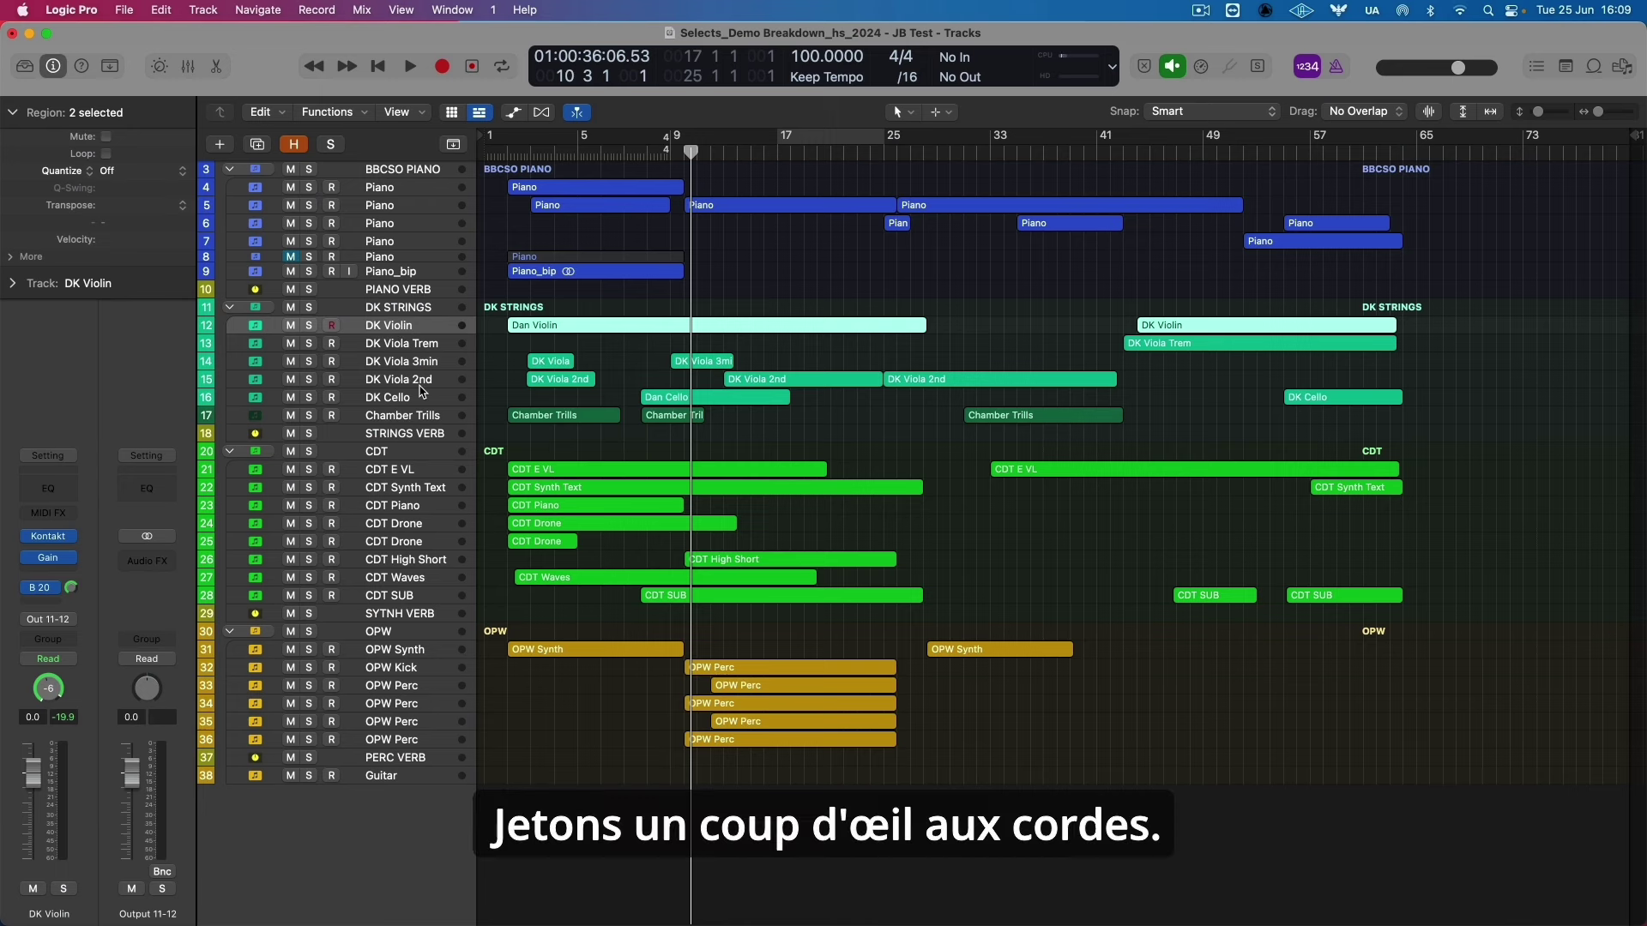
# Solo the DK Violin through DK Cello tracks and show the mixer.
pyautogui.keyDown('shift'); pyautogui.click(420, 392); pyautogui.keyUp('shift')
pyautogui.hotkey('ctrl', 's')
pyautogui.press('x')
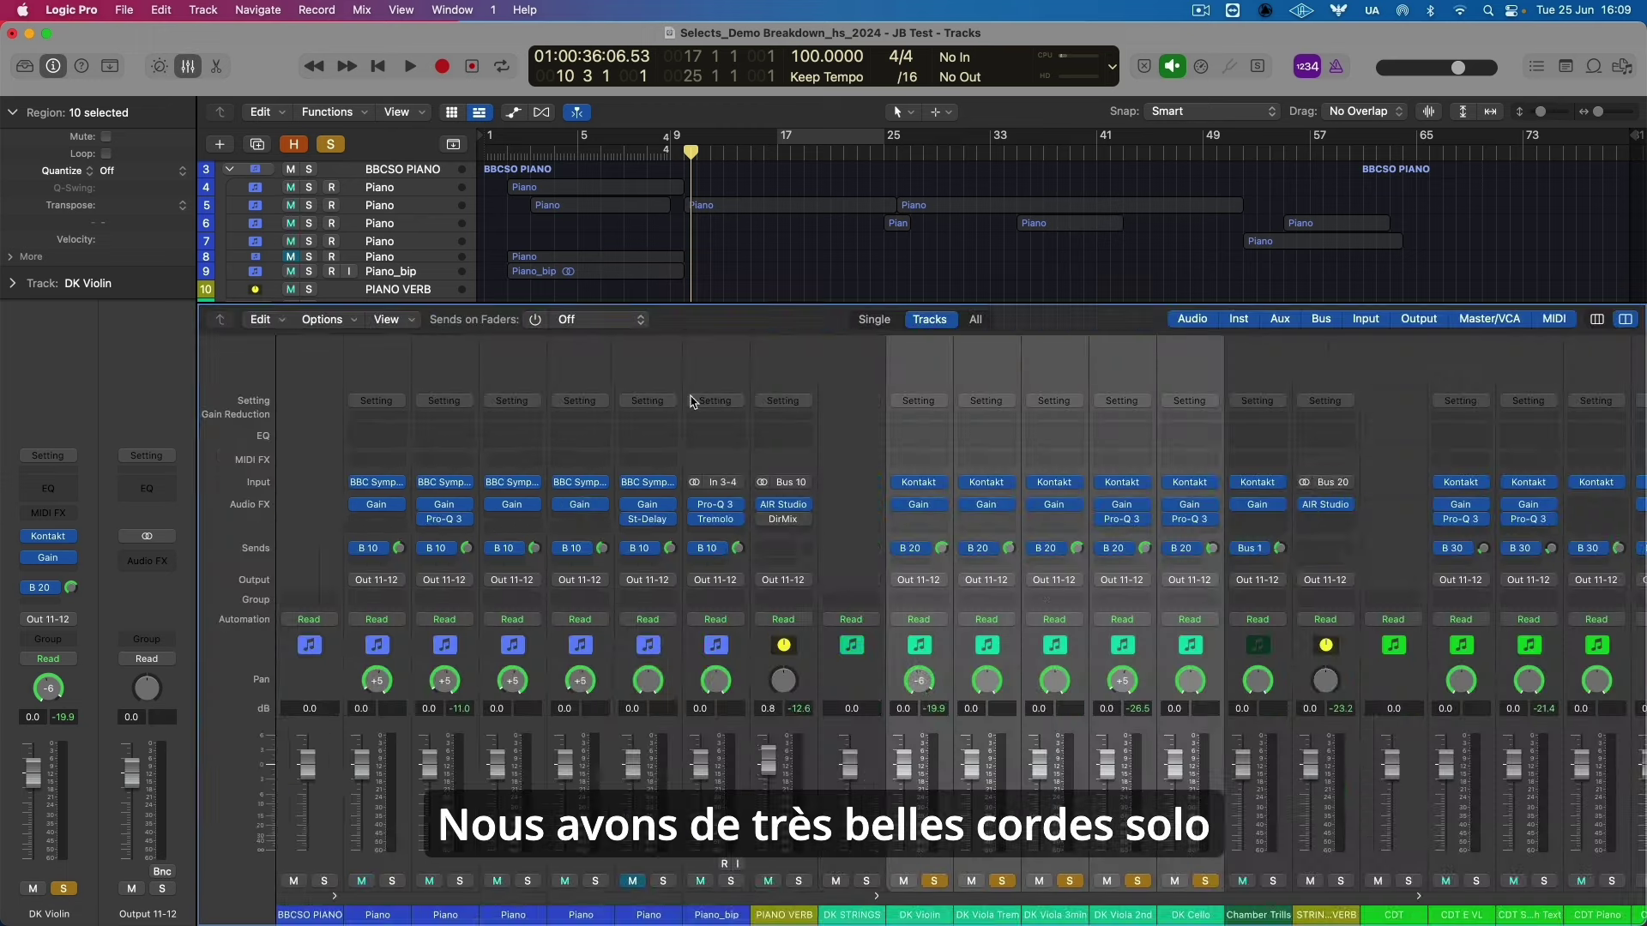
# Bypass the Bus 20 reverb sends on the soloed DK string tracks and play them from shortly before bar 9.
pyautogui.hscroll(5, 692, 401)
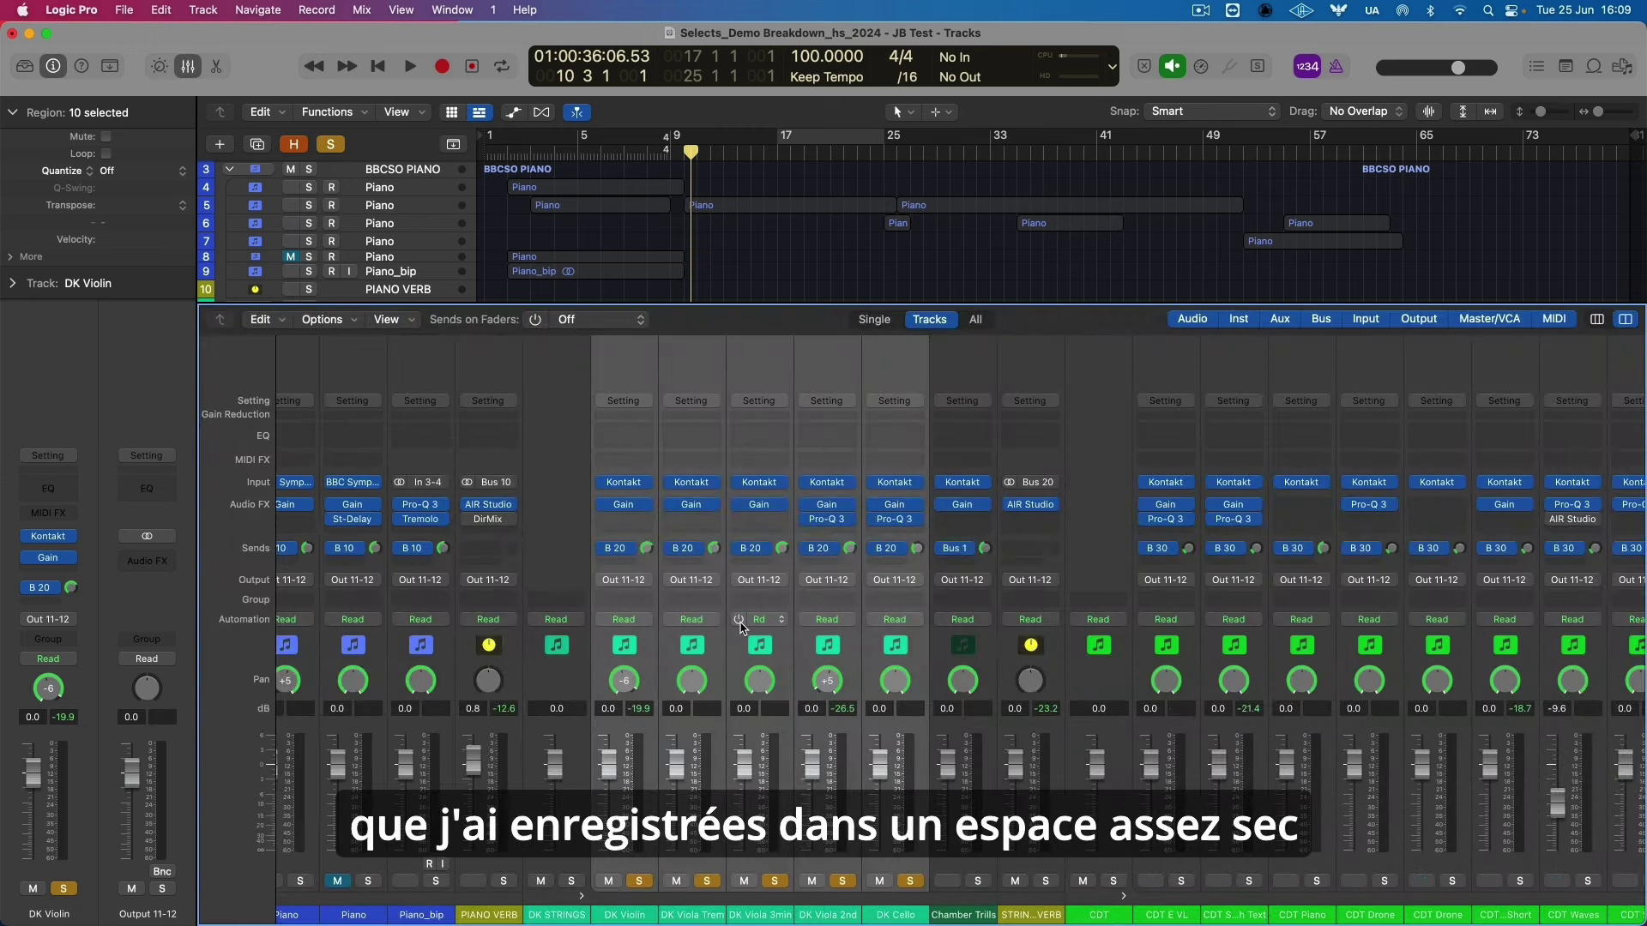
pyautogui.click(603, 549)
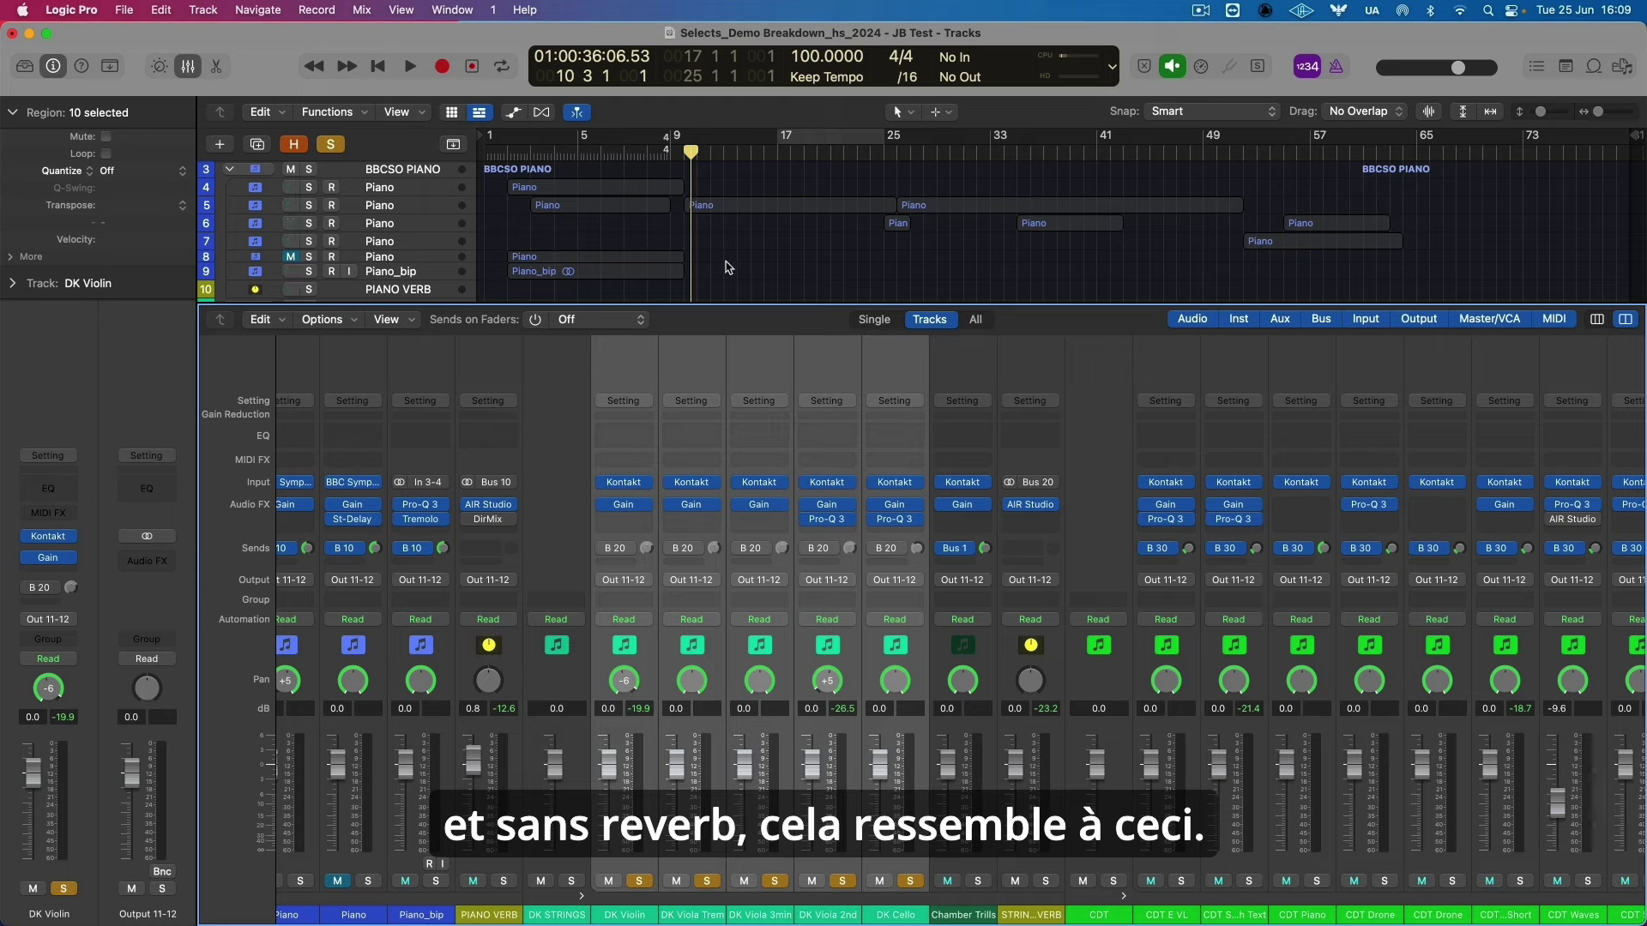
pyautogui.scroll(-4, 725, 266)
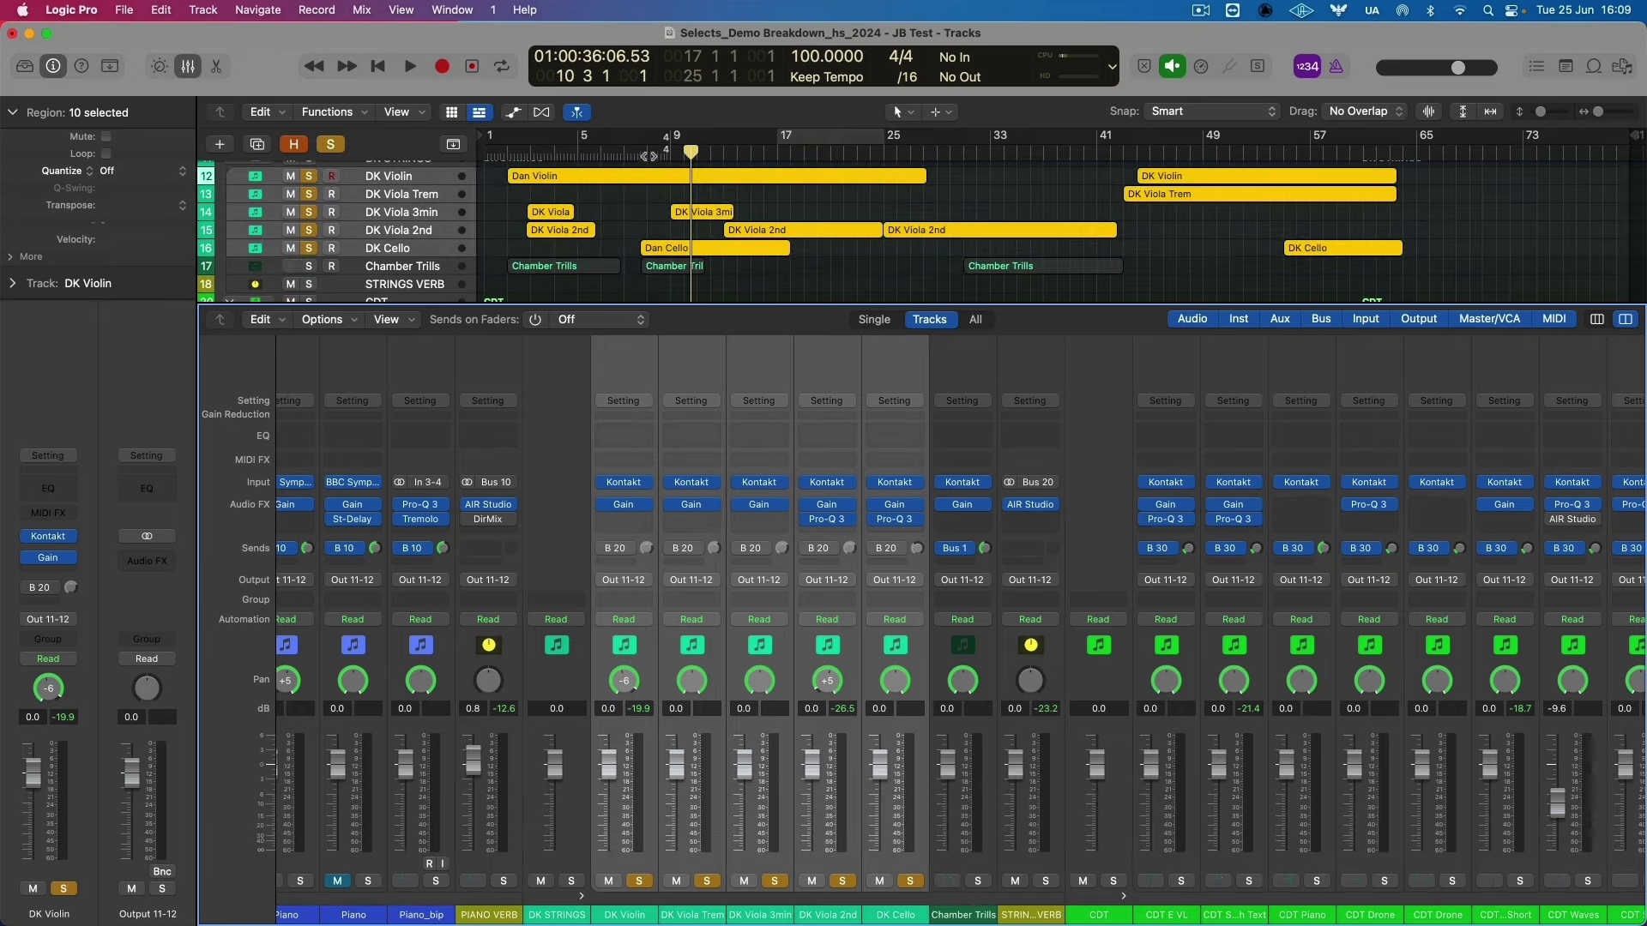
pyautogui.click(649, 156)
pyautogui.press('space')
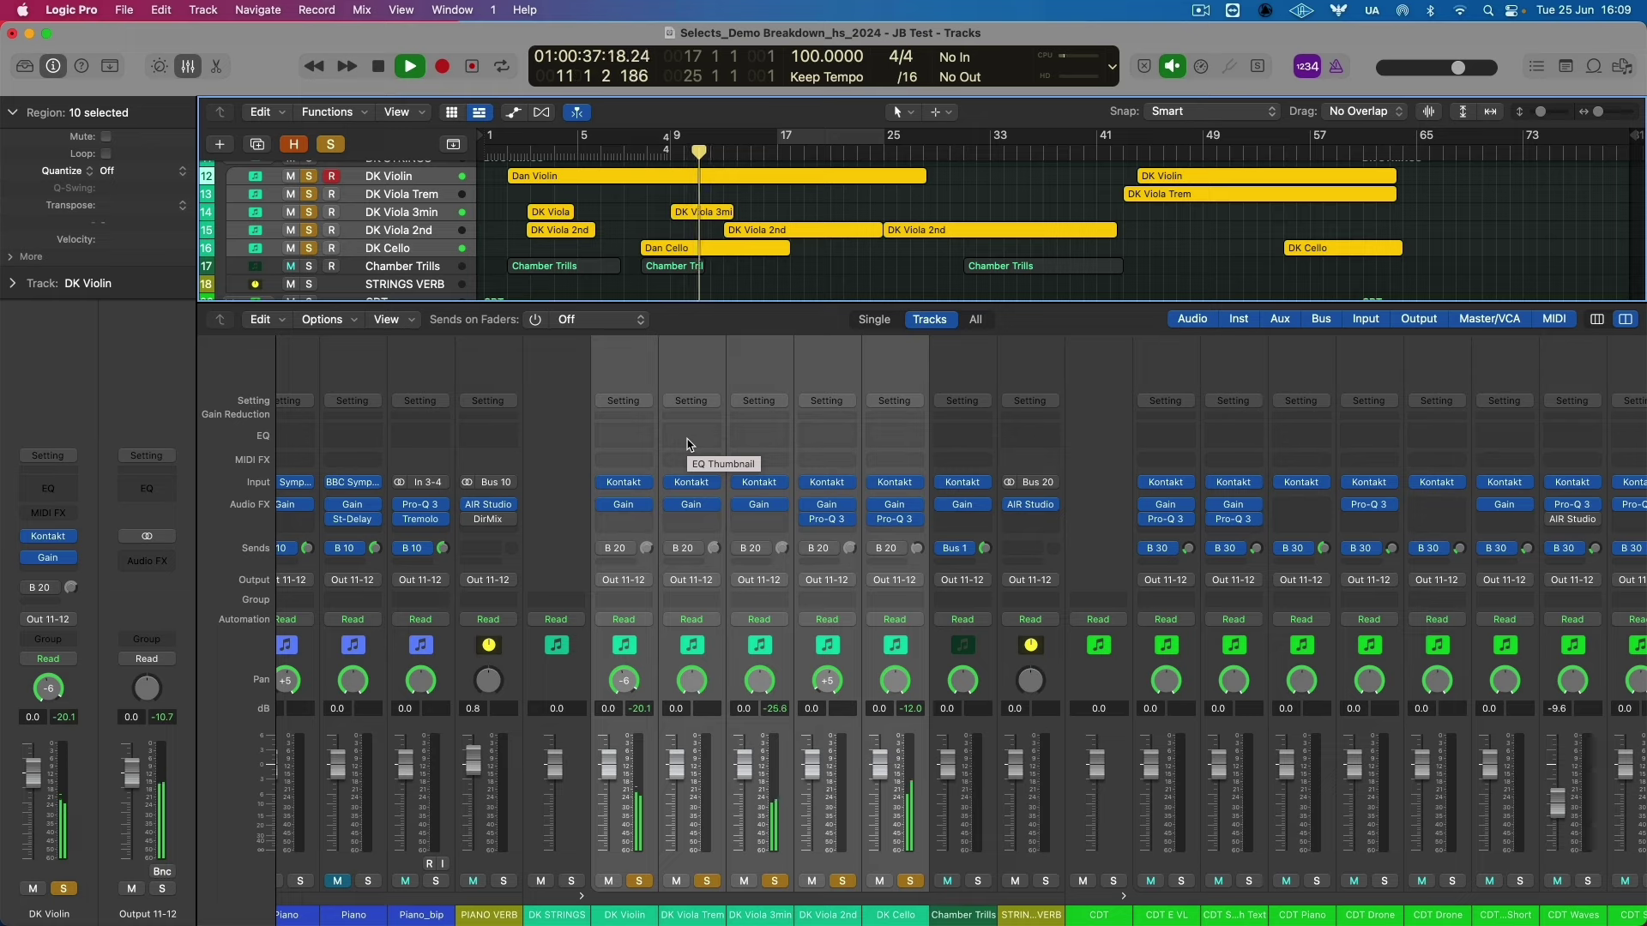
# Re-enable the Bus 20 reverb sends on the soloed DK string tracks and restart playback from shortly before bar 9.
pyautogui.moveTo(626, 551)
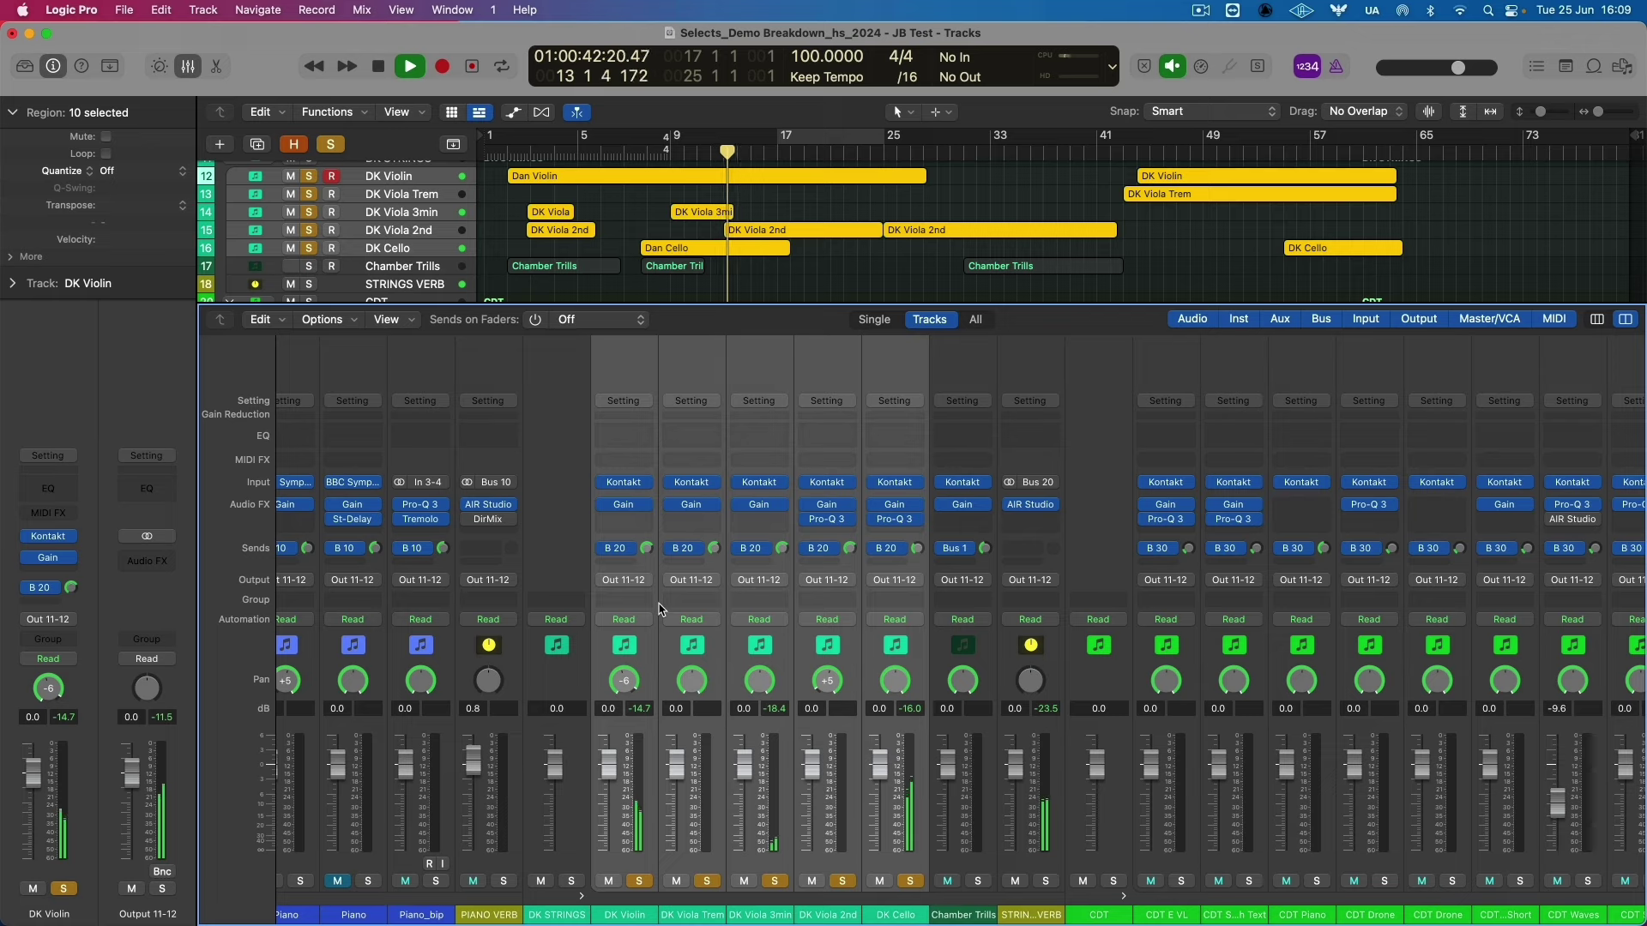
pyautogui.press('space')
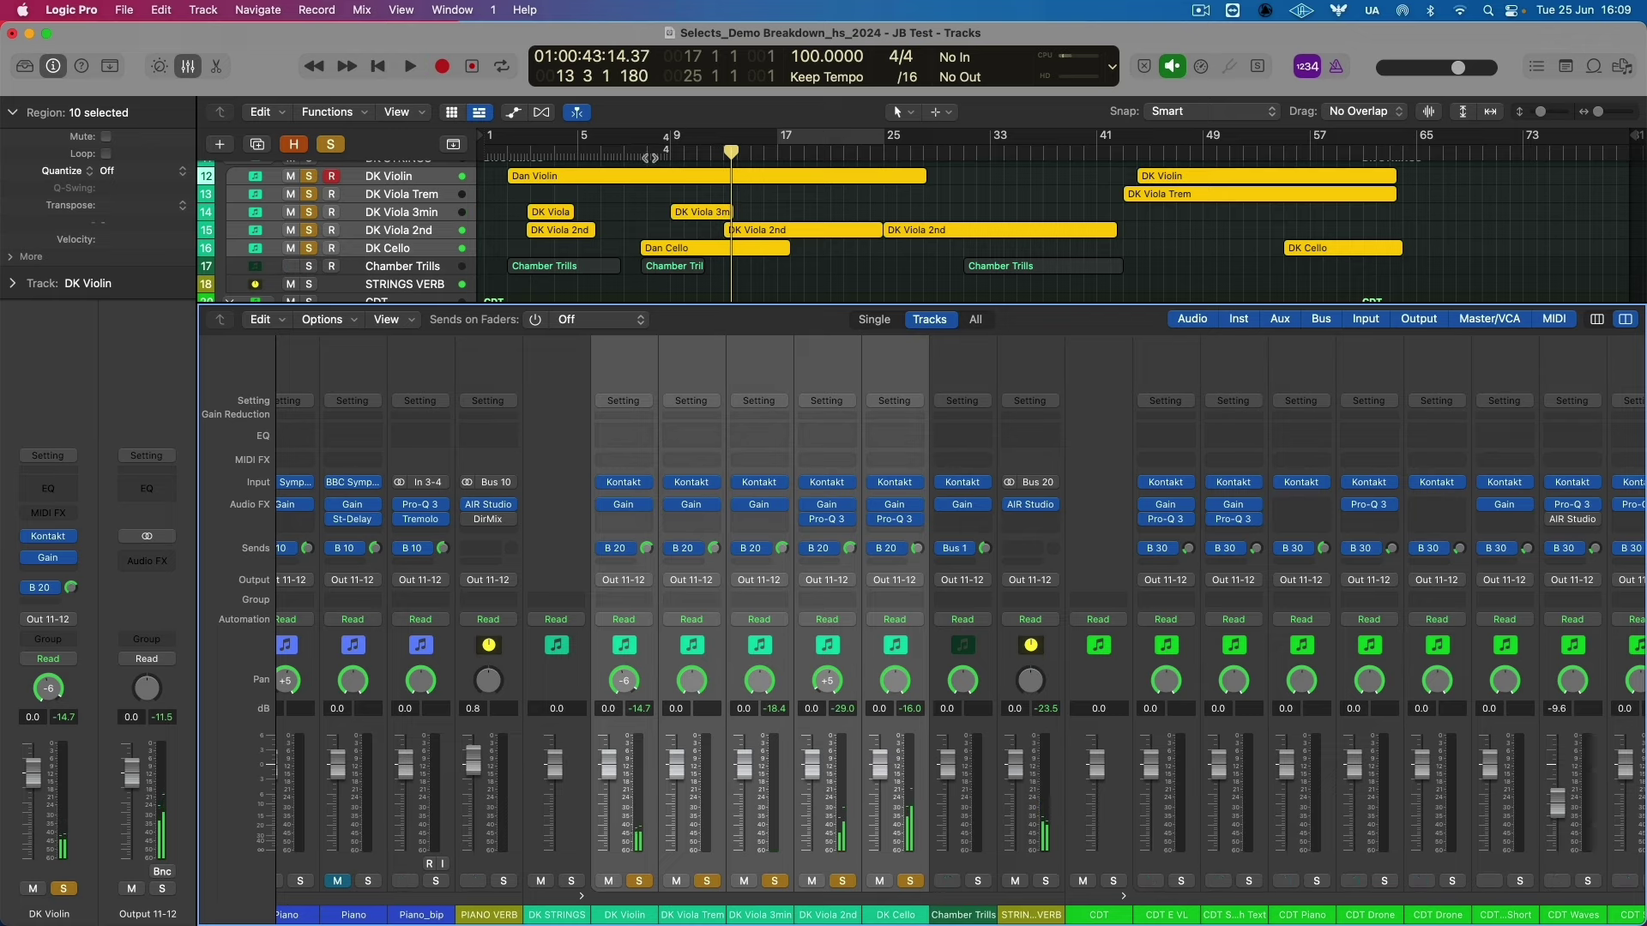
pyautogui.doubleClick(644, 157)
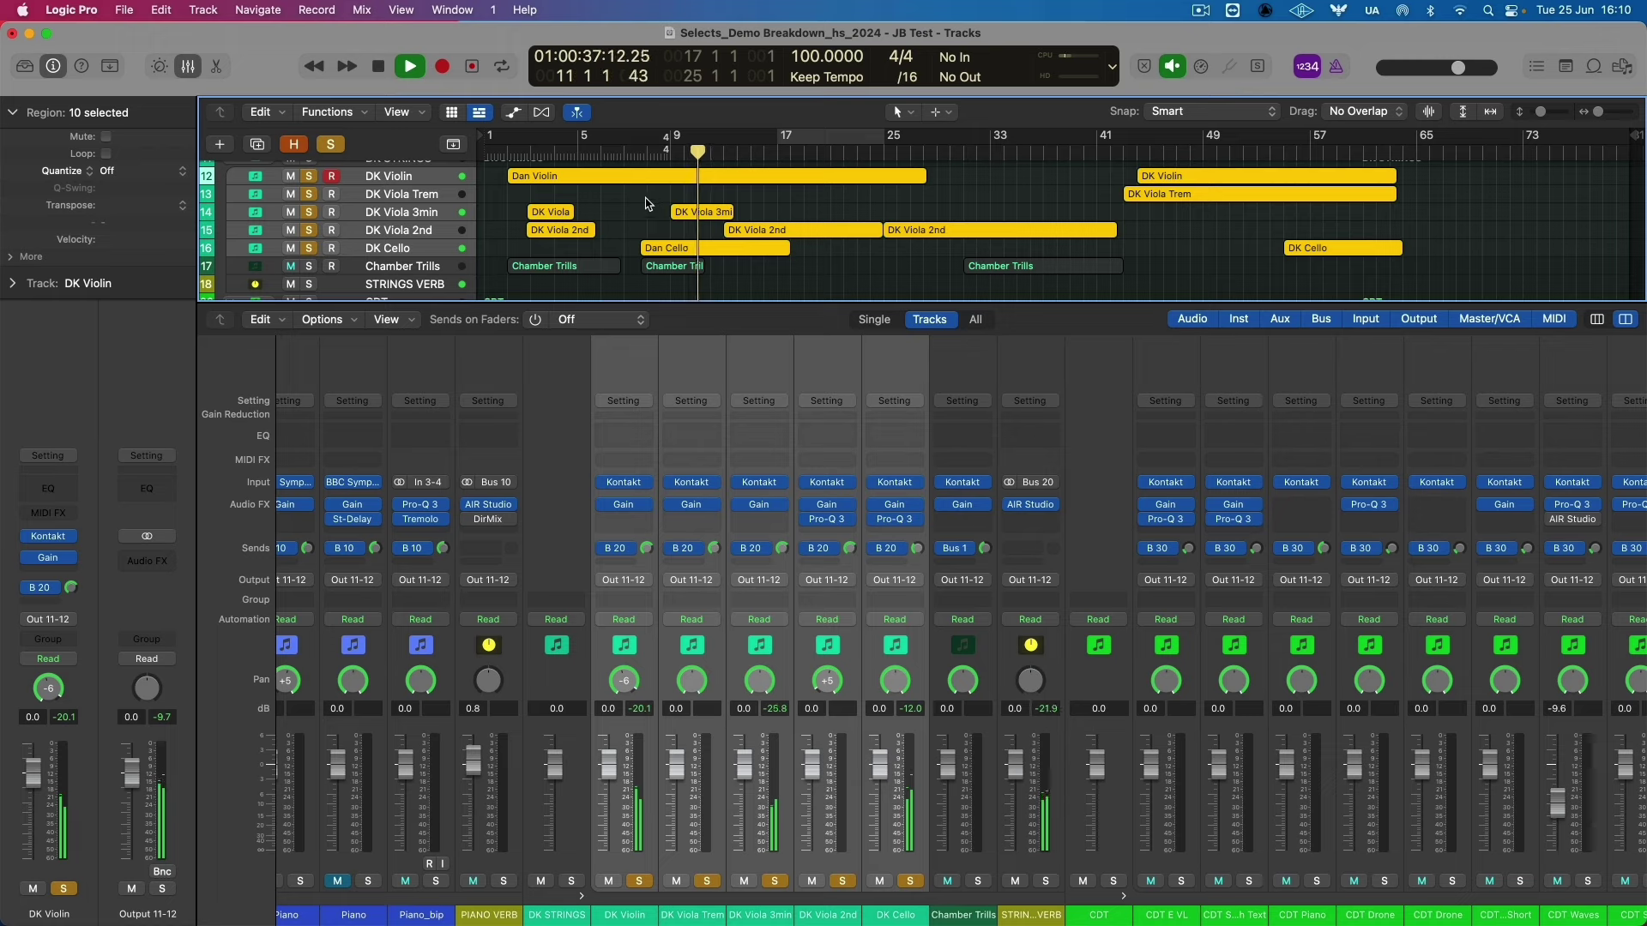
# Compare the DK strings dry and with reverb by bypassing and re-enabling their Bus 20 sends during playback, and stop.
pyautogui.click(603, 550)
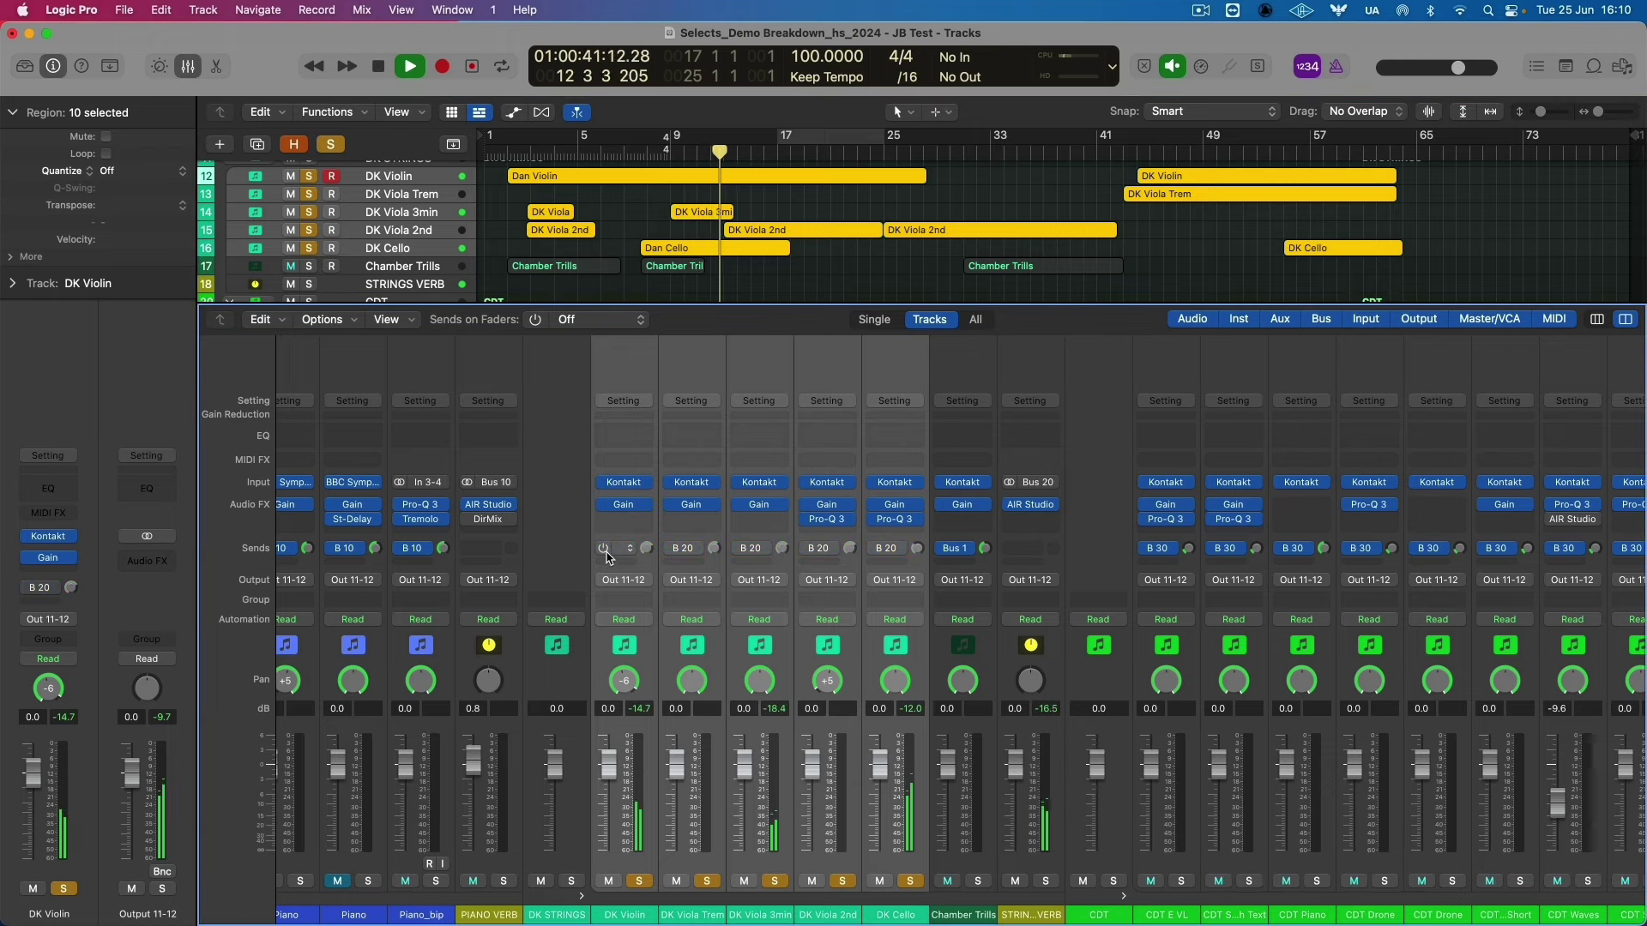
pyautogui.click(604, 550)
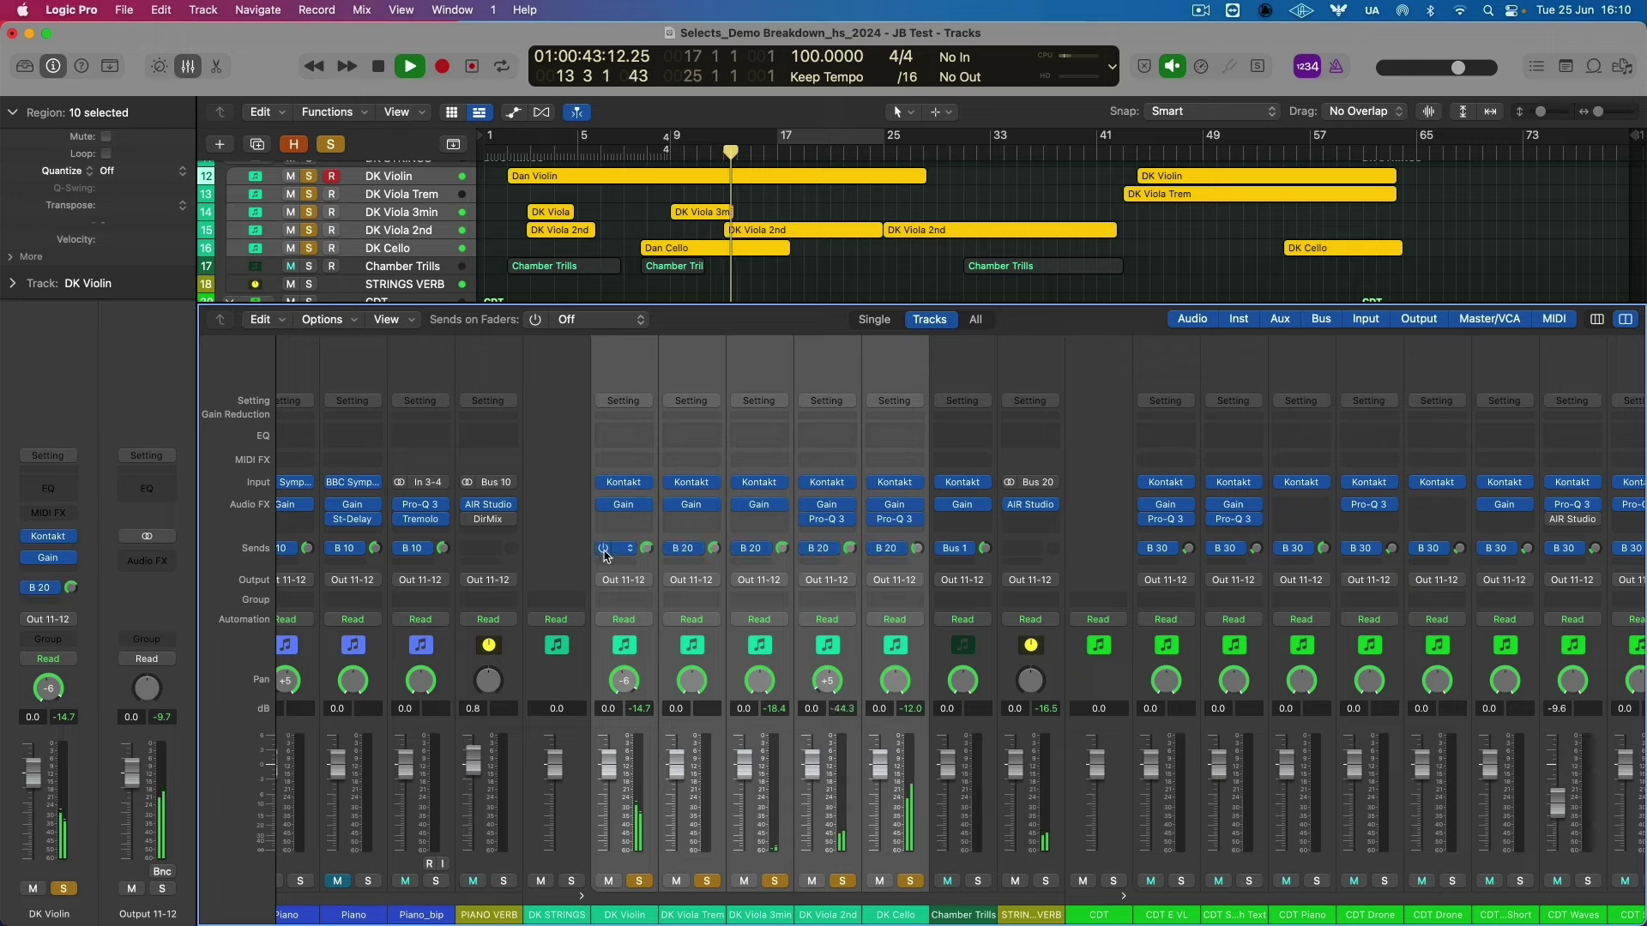
pyautogui.press('space')
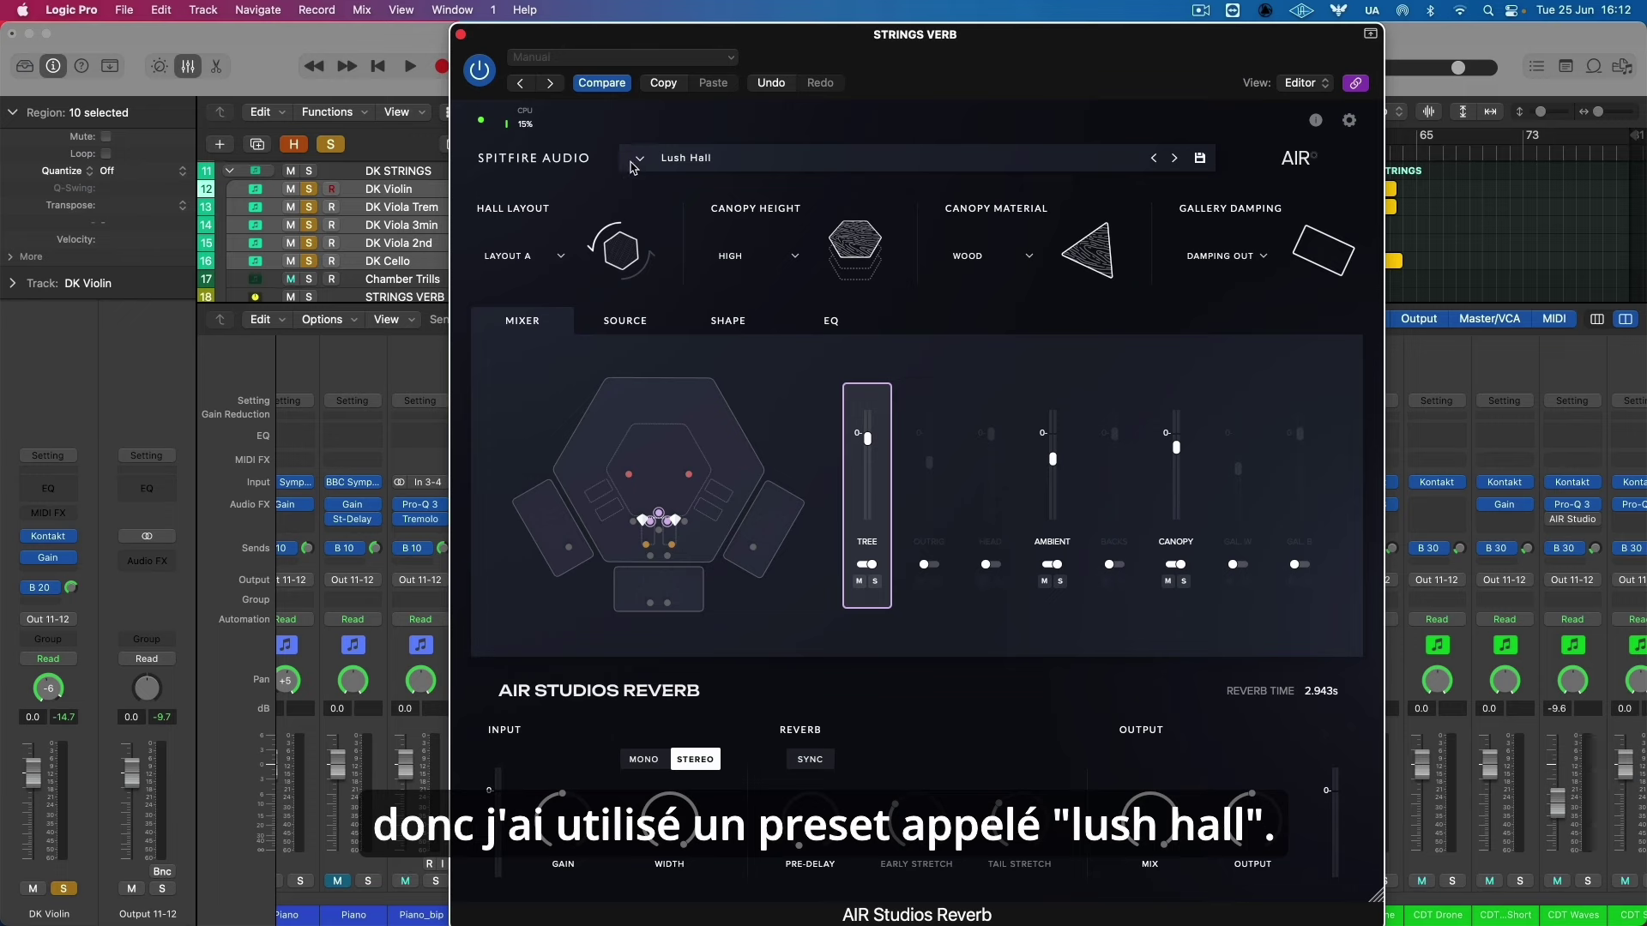
# Examine the canopy material, canopy height and gallery damping options of the strings reverb's Lush Hall preset.
pyautogui.click(1036, 257)
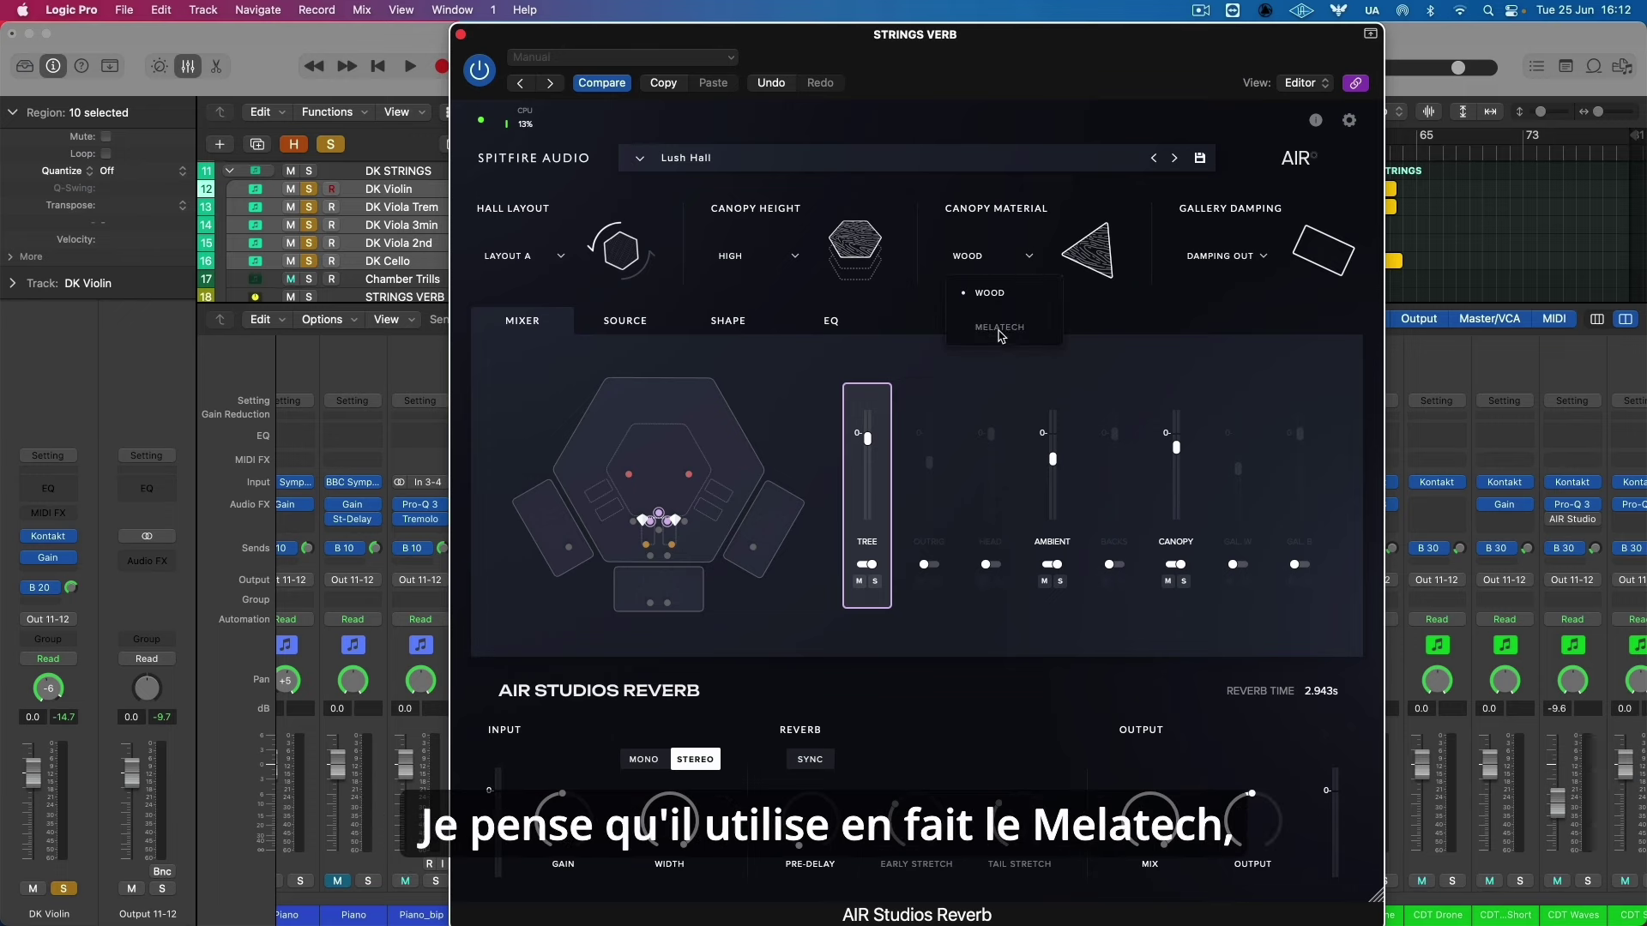
pyautogui.click(1035, 261)
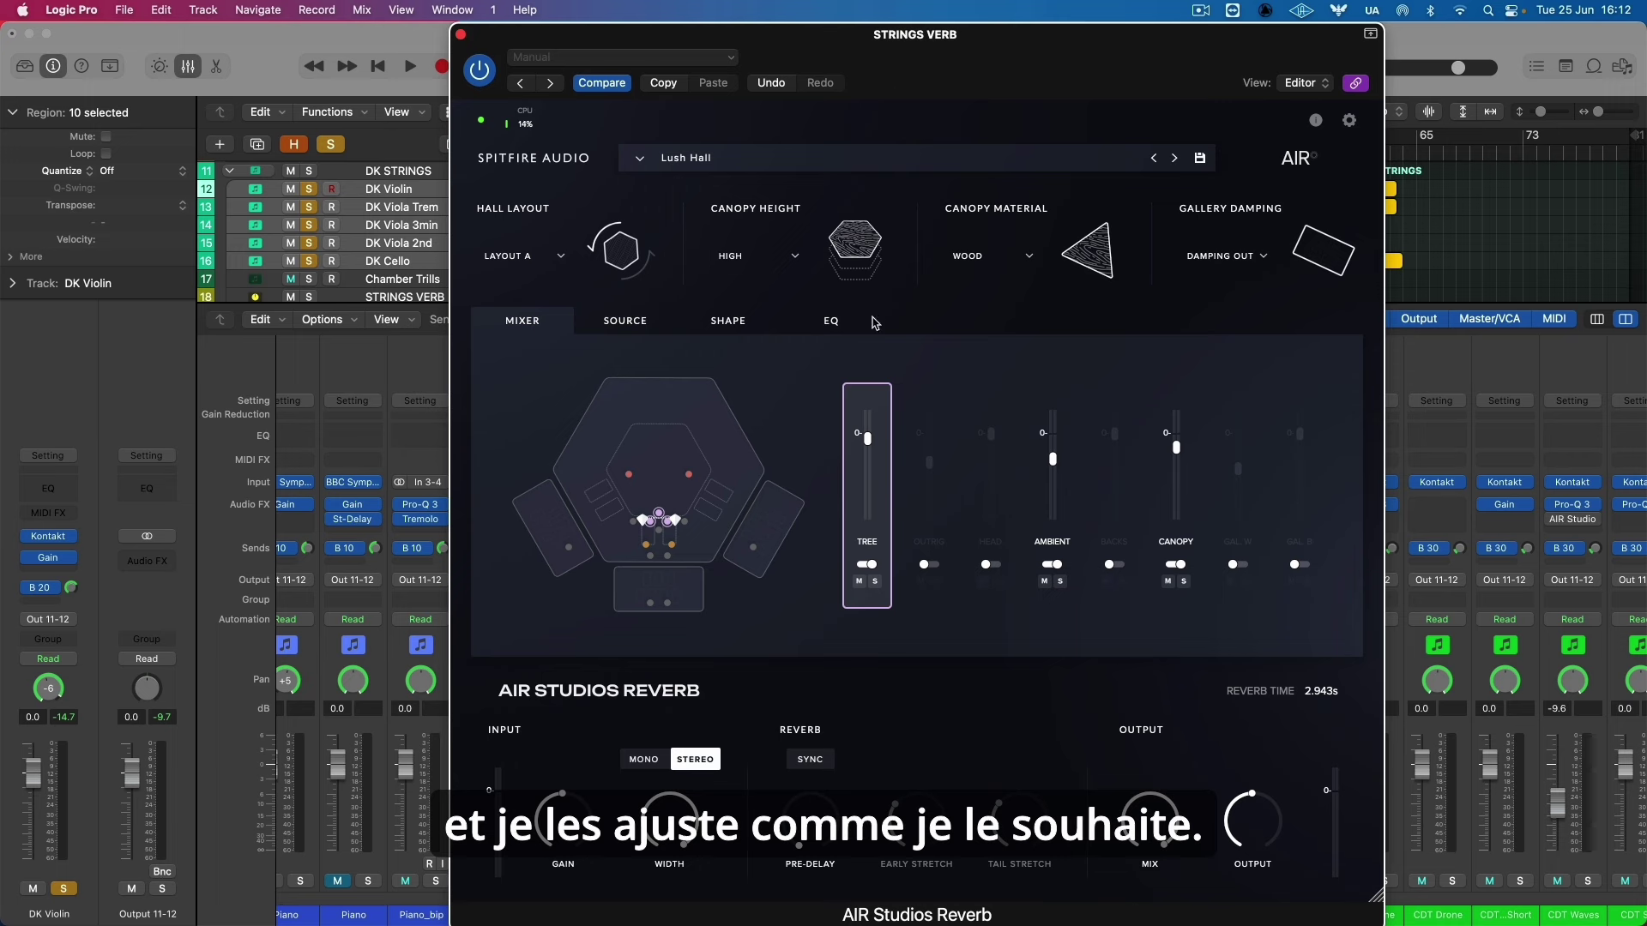
pyautogui.click(795, 256)
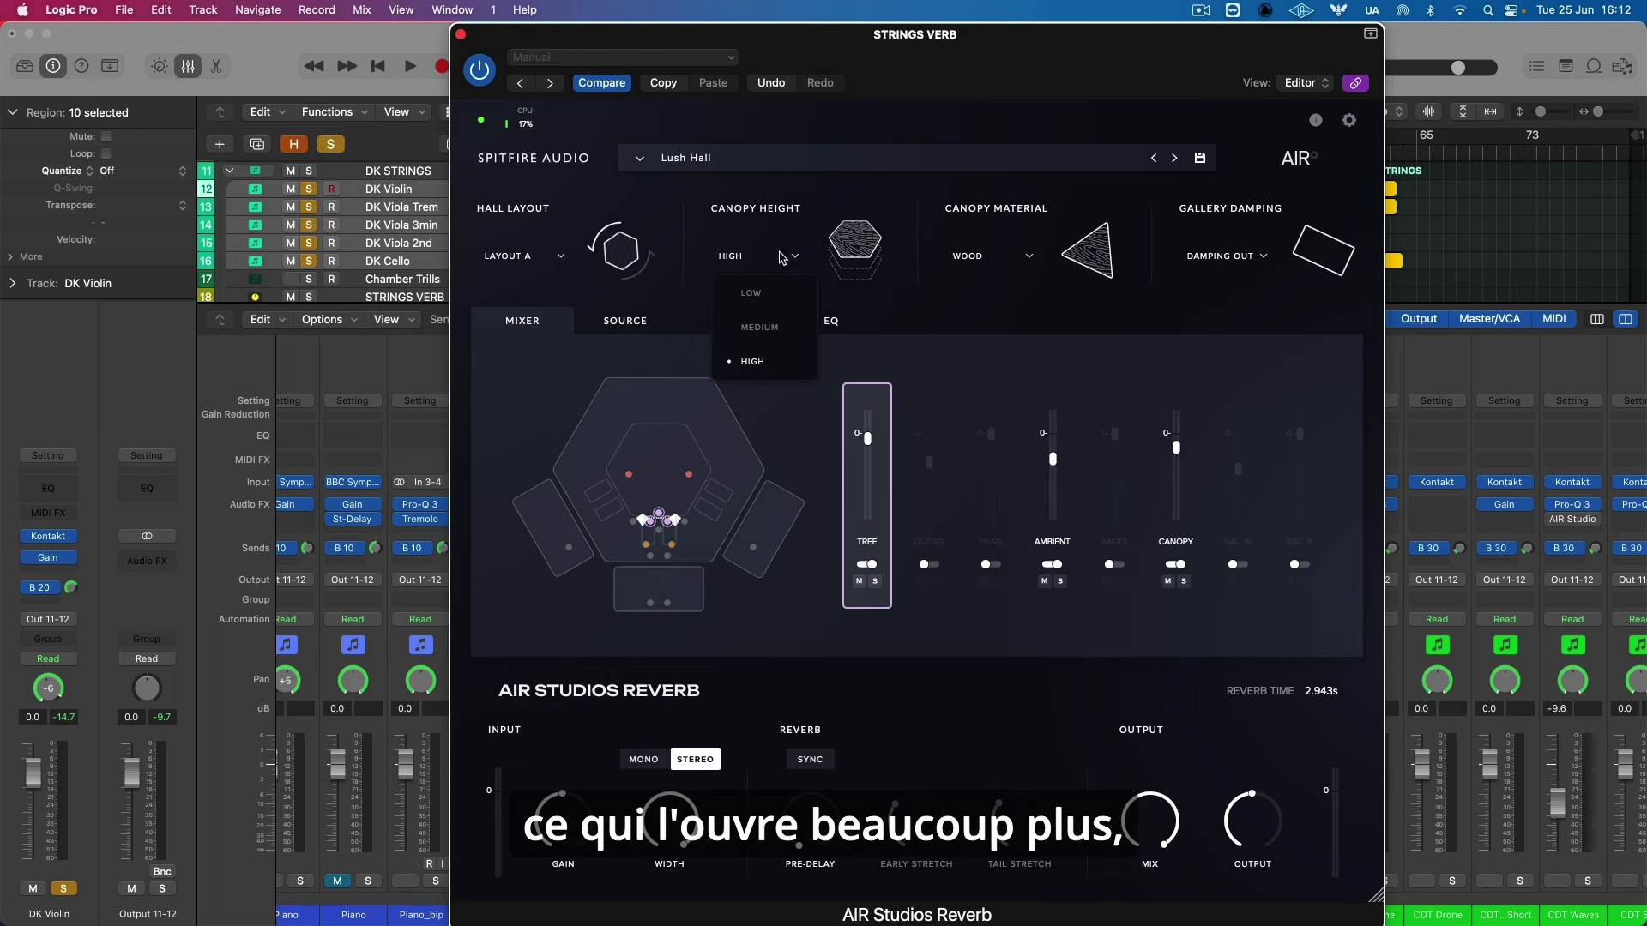
pyautogui.click(1246, 304)
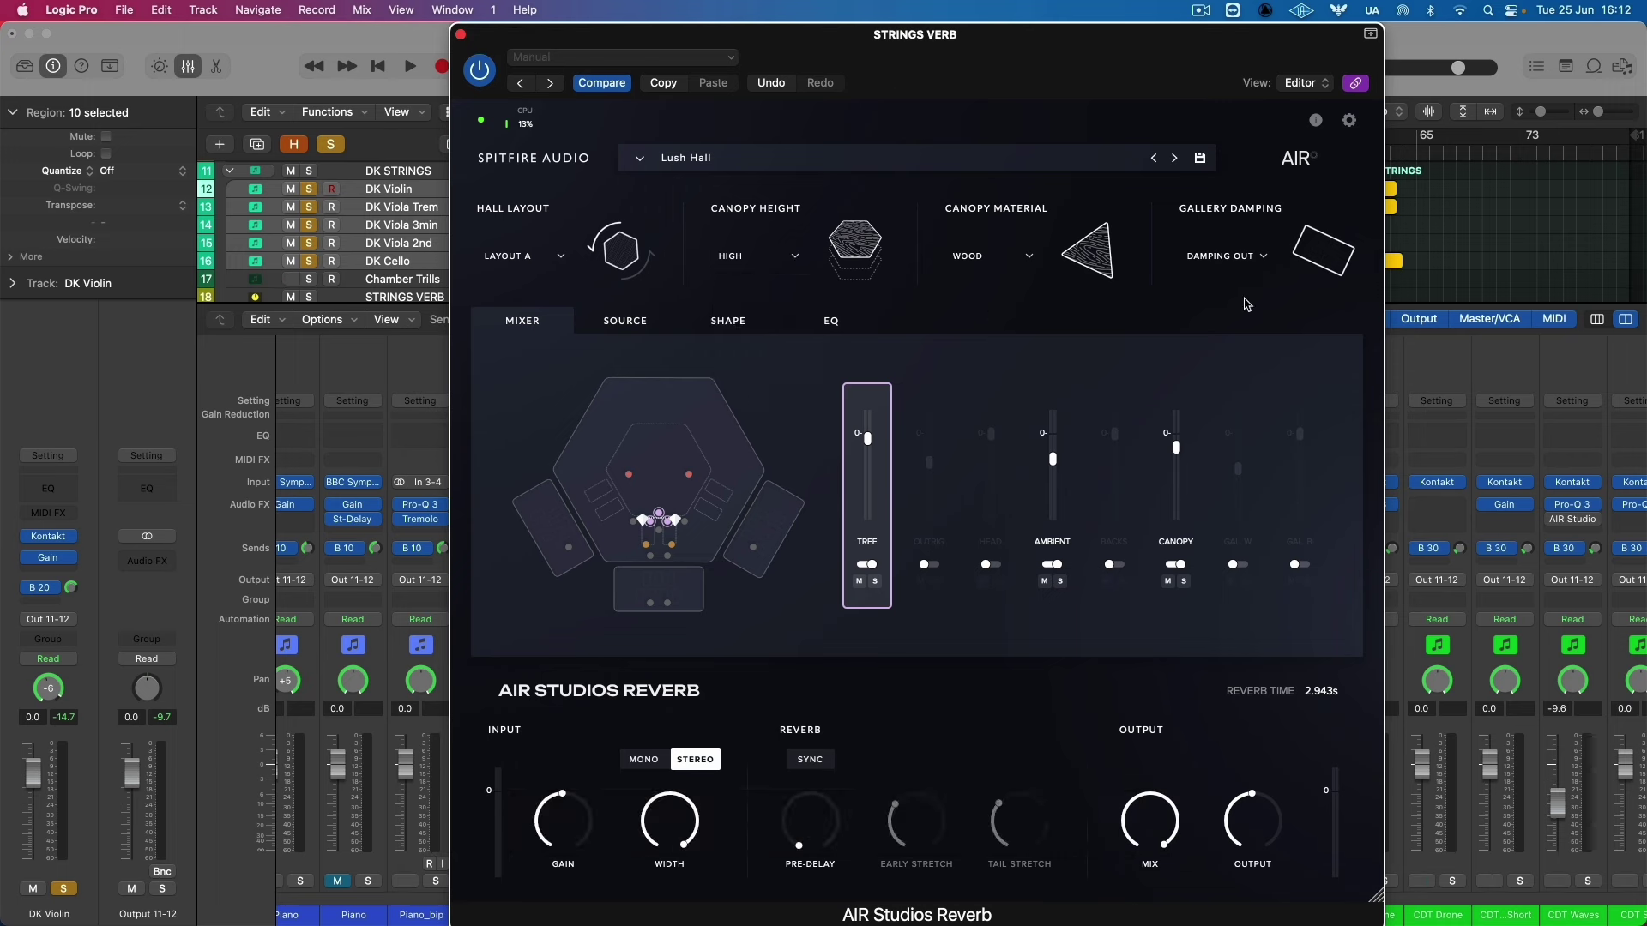
pyautogui.click(1258, 257)
pyautogui.click(1155, 316)
# Close the strings reverb window, start playback, clear the DK string solos and solo the STRINGS VERB channel.
pyautogui.press('super+w')
pyautogui.press('space')
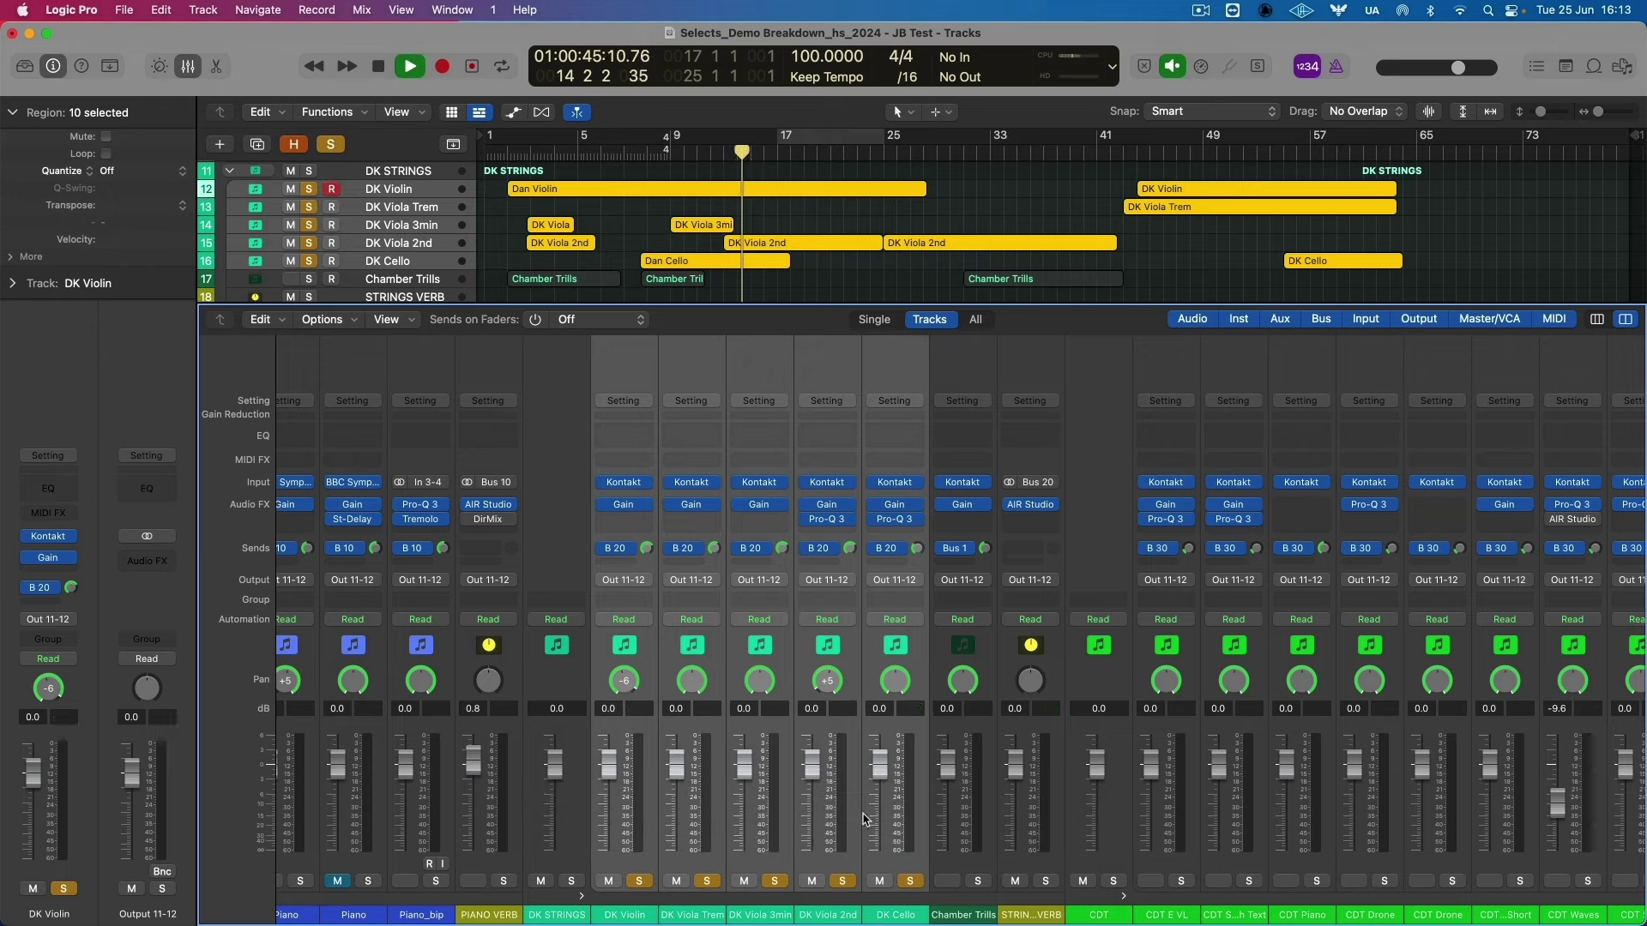
pyautogui.hotkey('ctrl', 's')
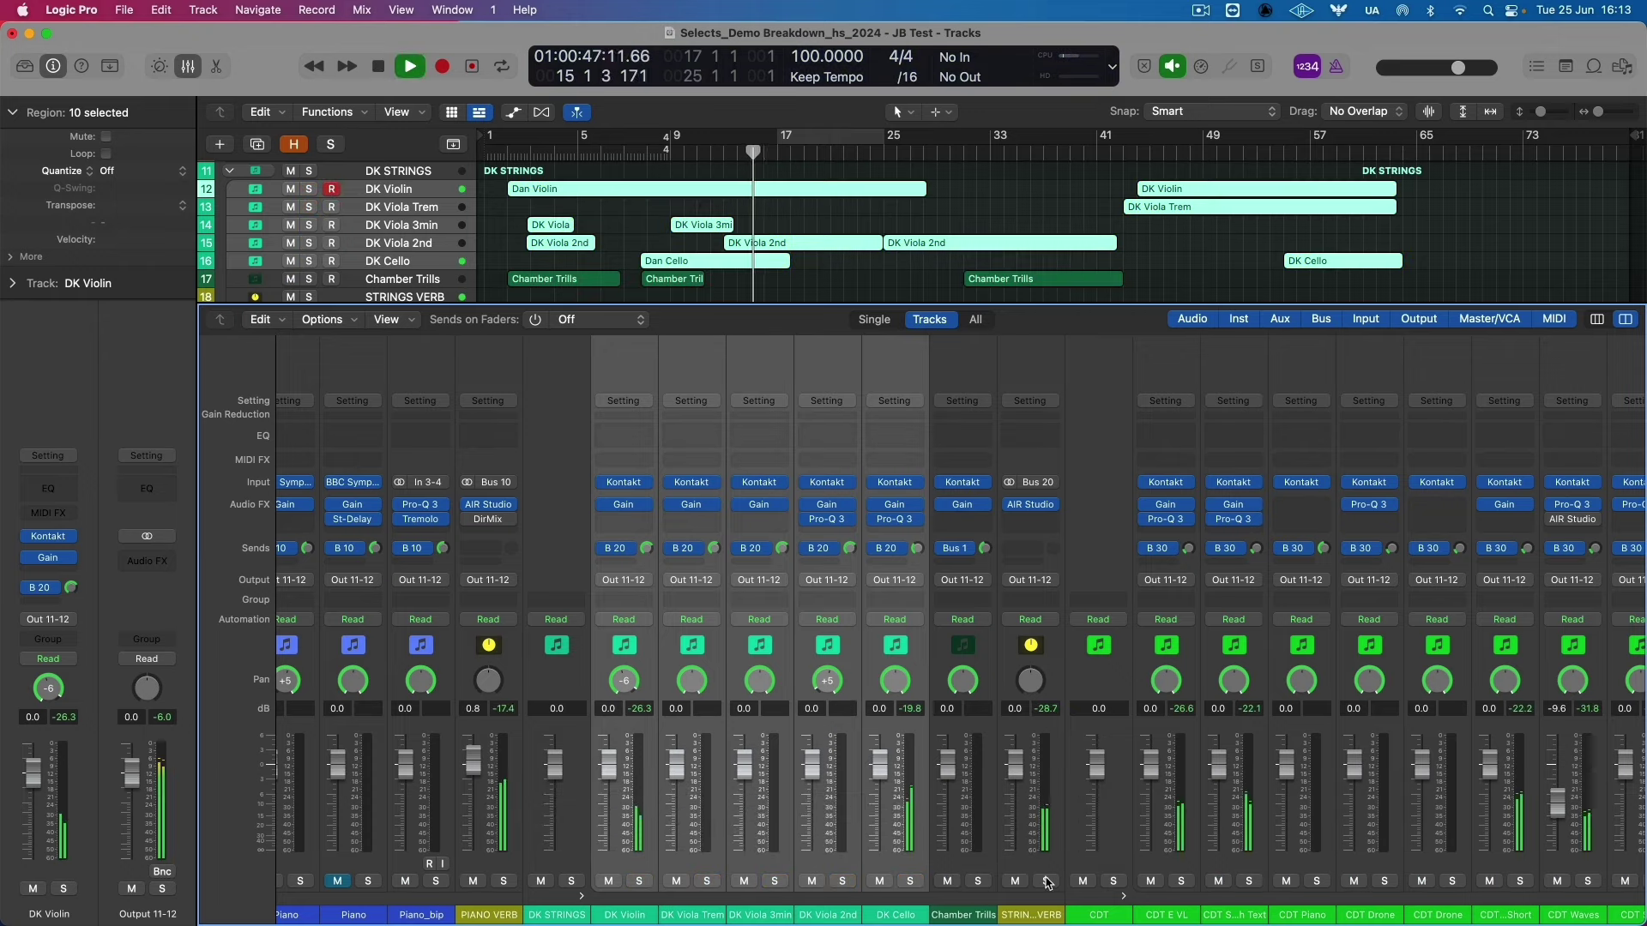
pyautogui.hotkey('ctrl', 's')
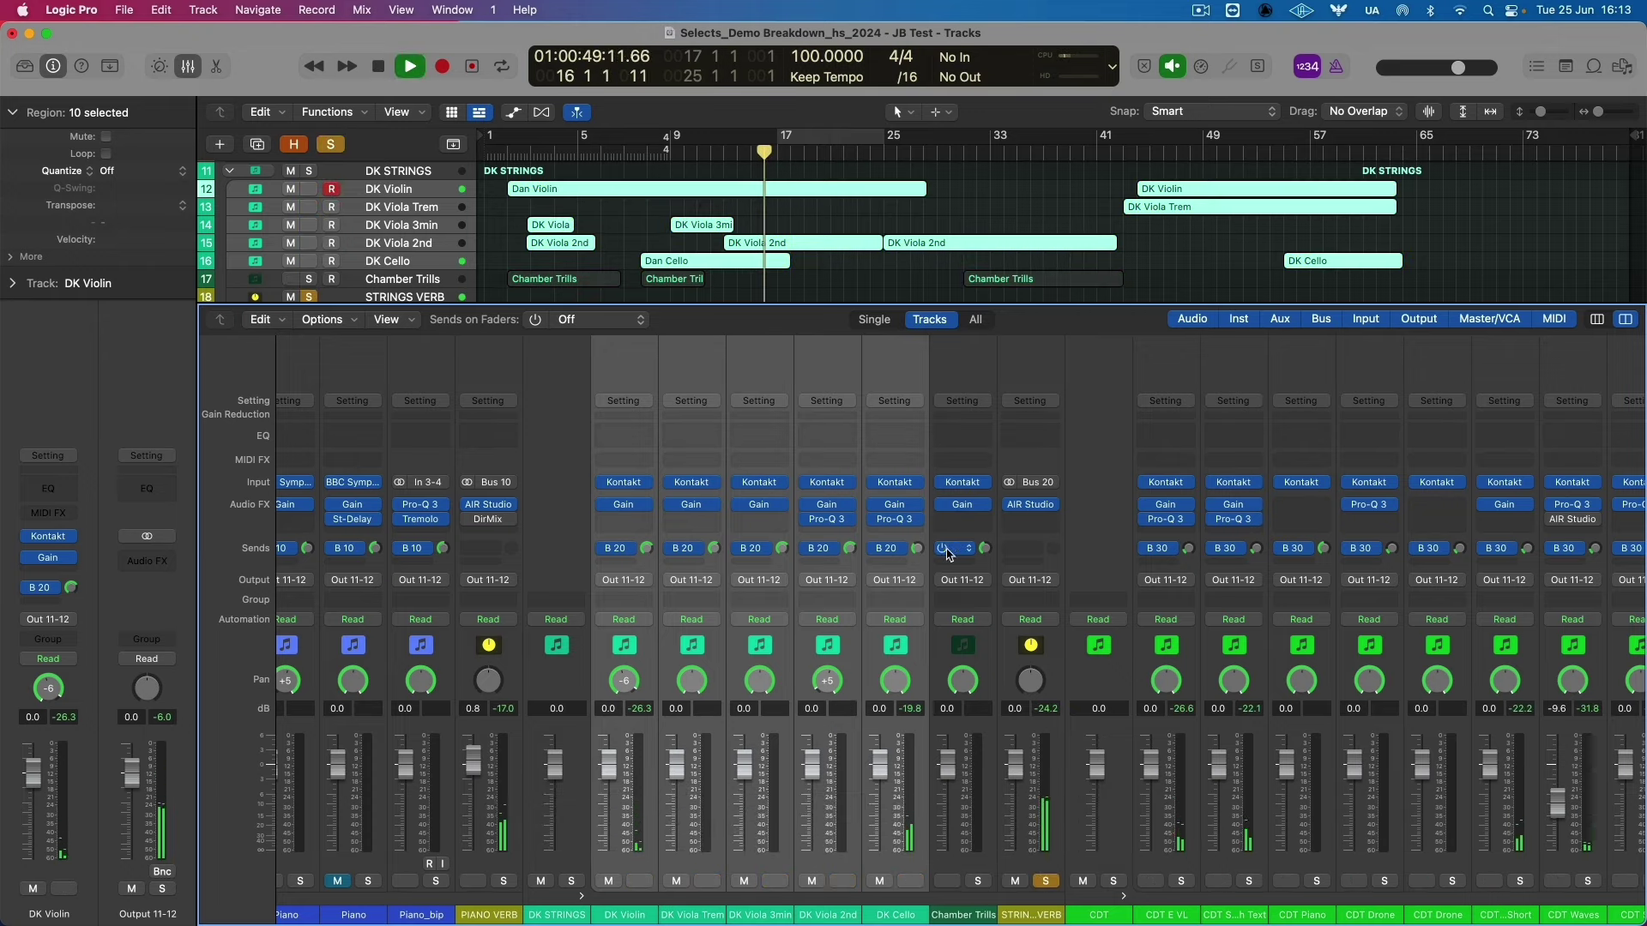
# Open the AIR Studios Reverb on STRINGS VERB and switch its Tree, Ambient and Canopy microphones off, leaving only Gal. B on.
pyautogui.click(1033, 507)
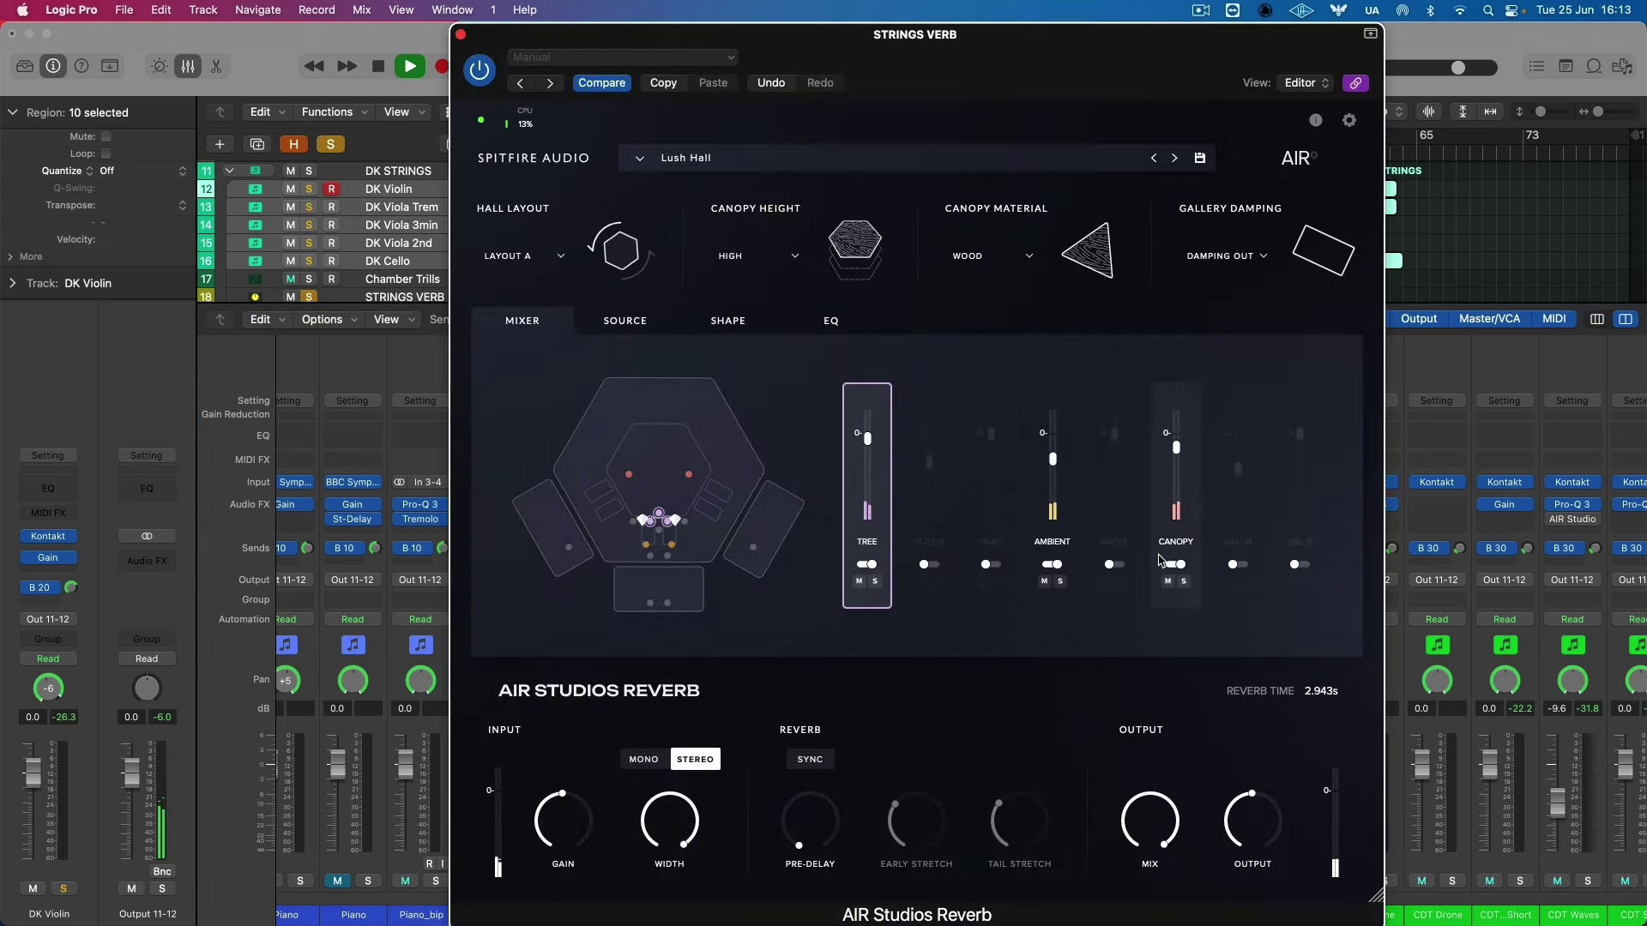
pyautogui.press('space')
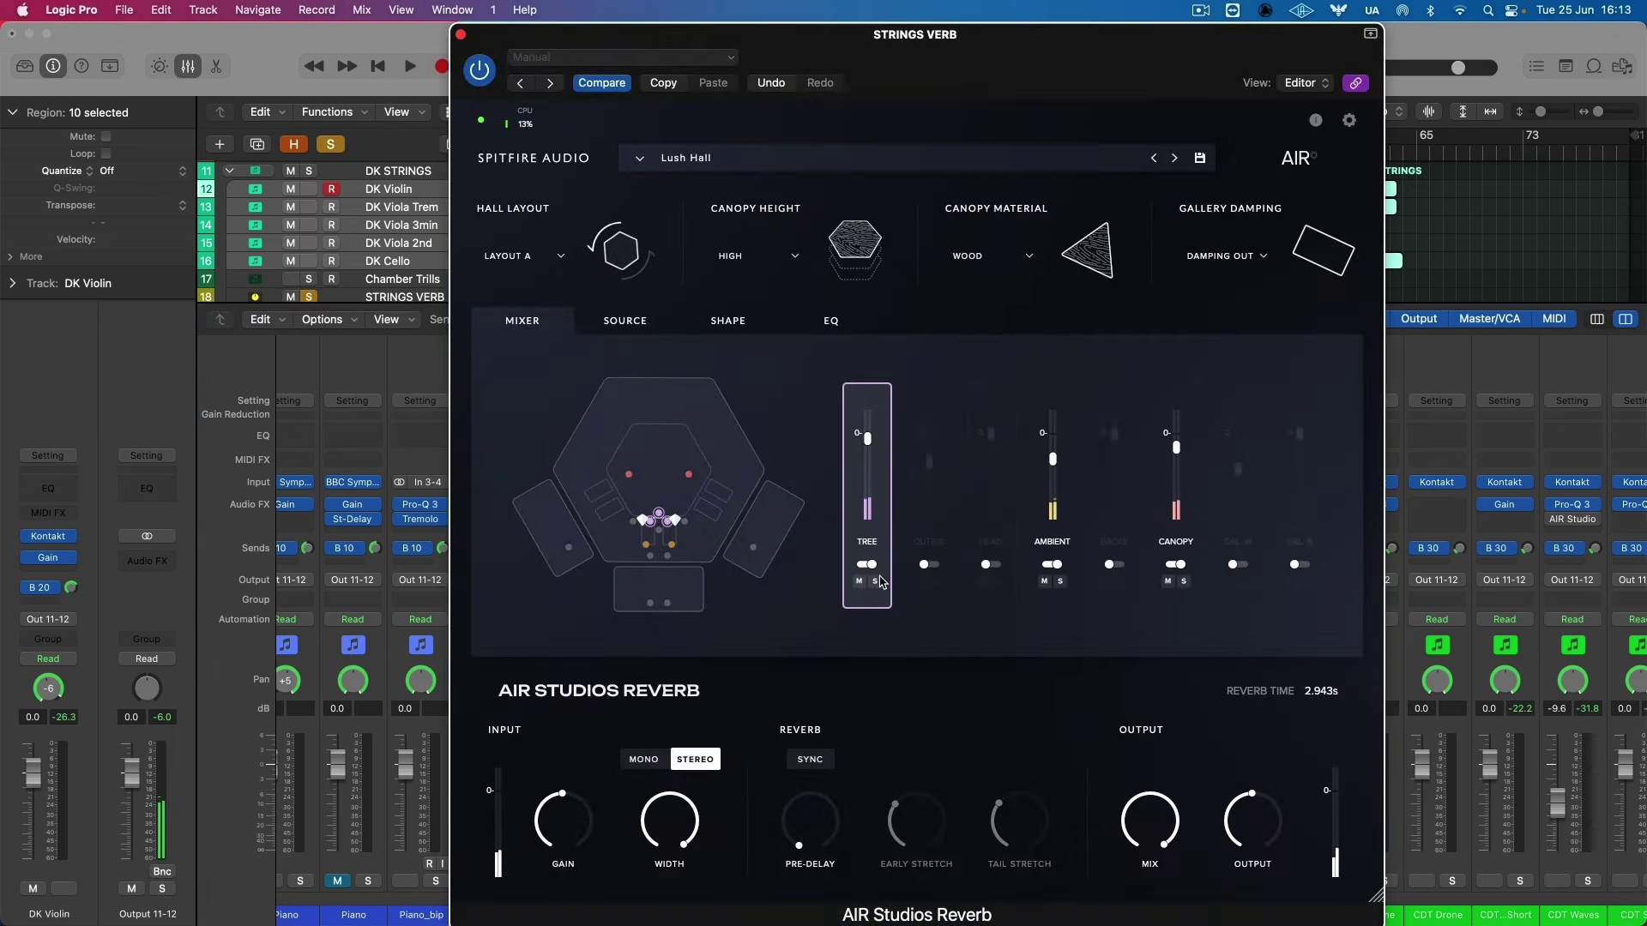
pyautogui.click(868, 565)
pyautogui.click(1052, 565)
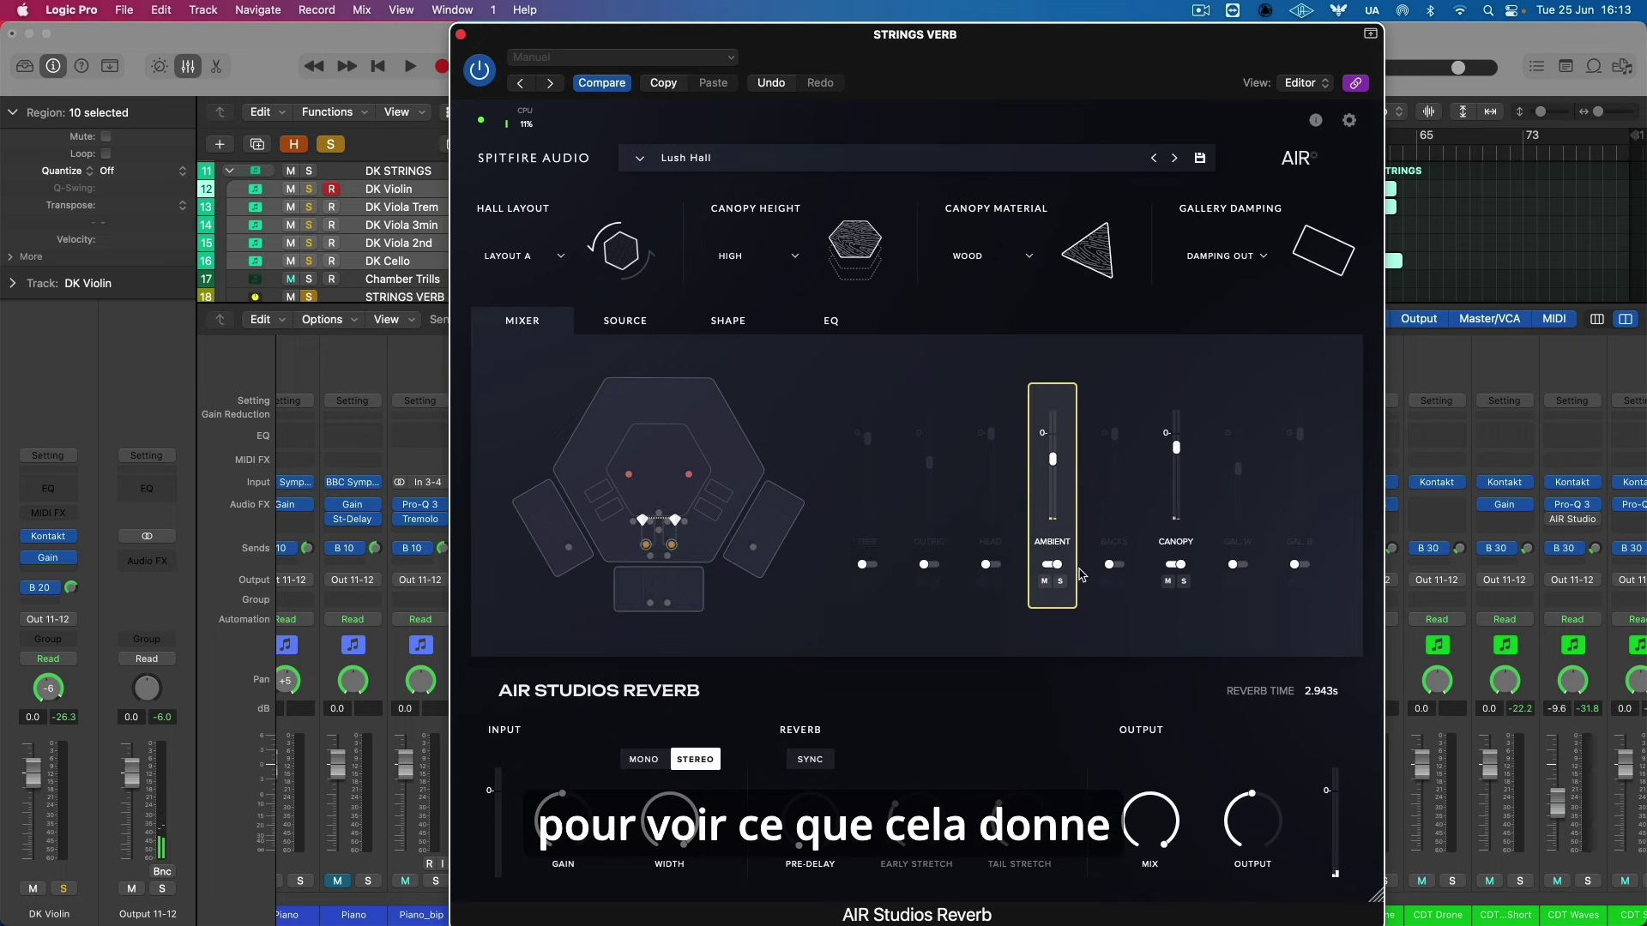
pyautogui.click(1175, 566)
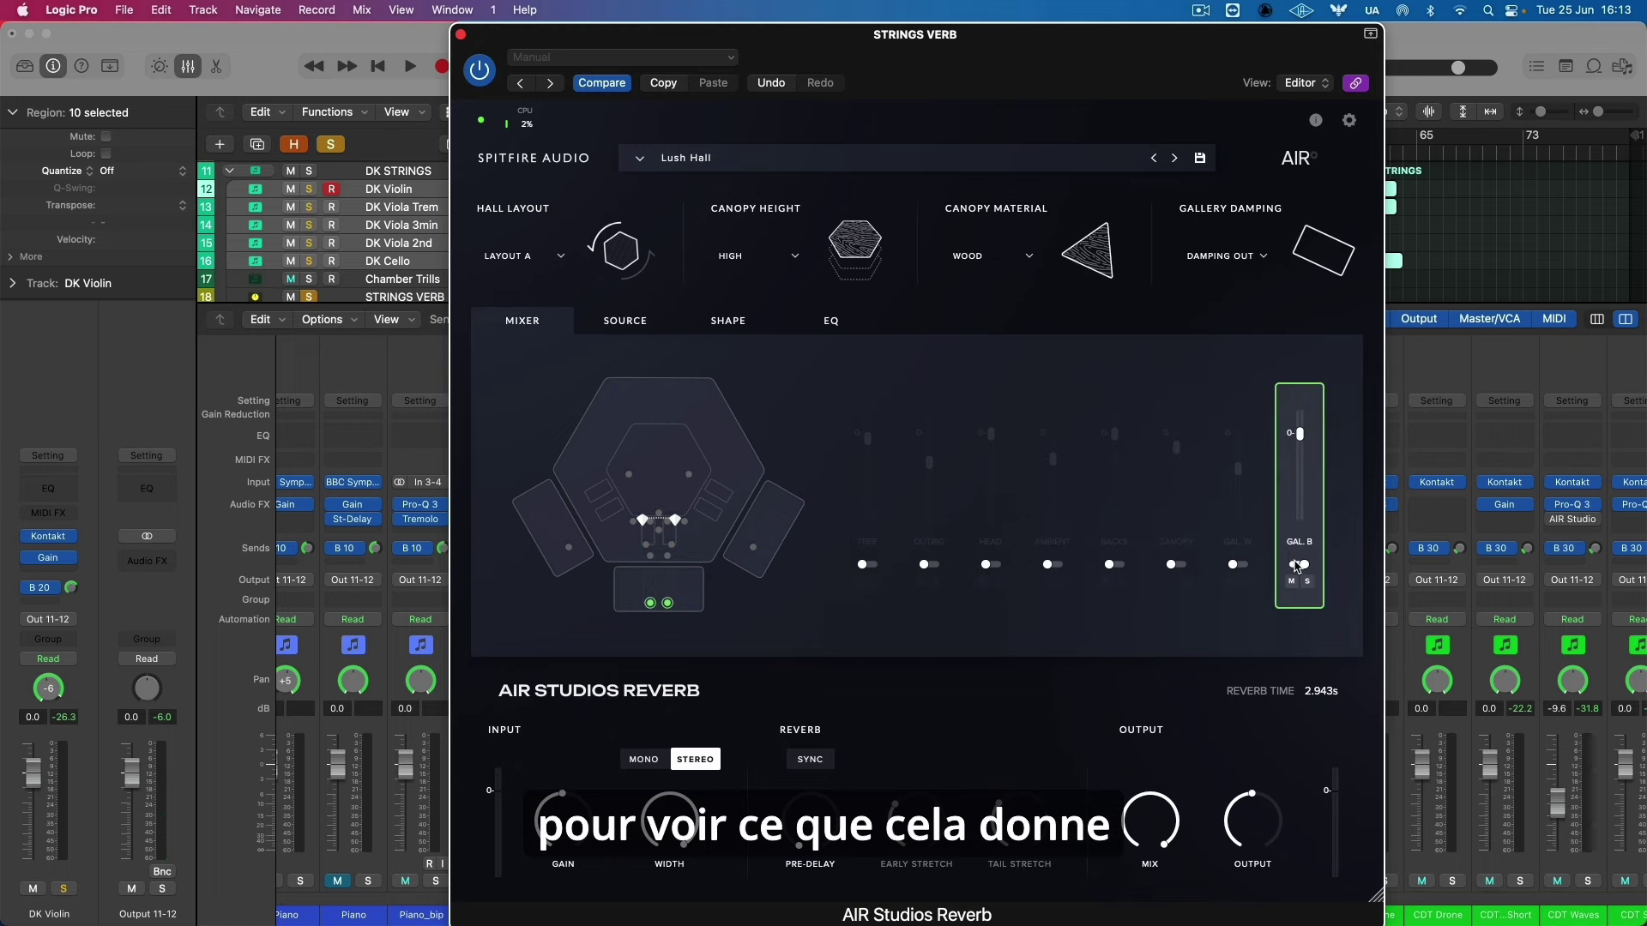
# Play the strings reverb with only the Gal. B microphones, and restore the Tree, Ambient and Canopy microphones.
pyautogui.press('super+w')
pyautogui.press('space')
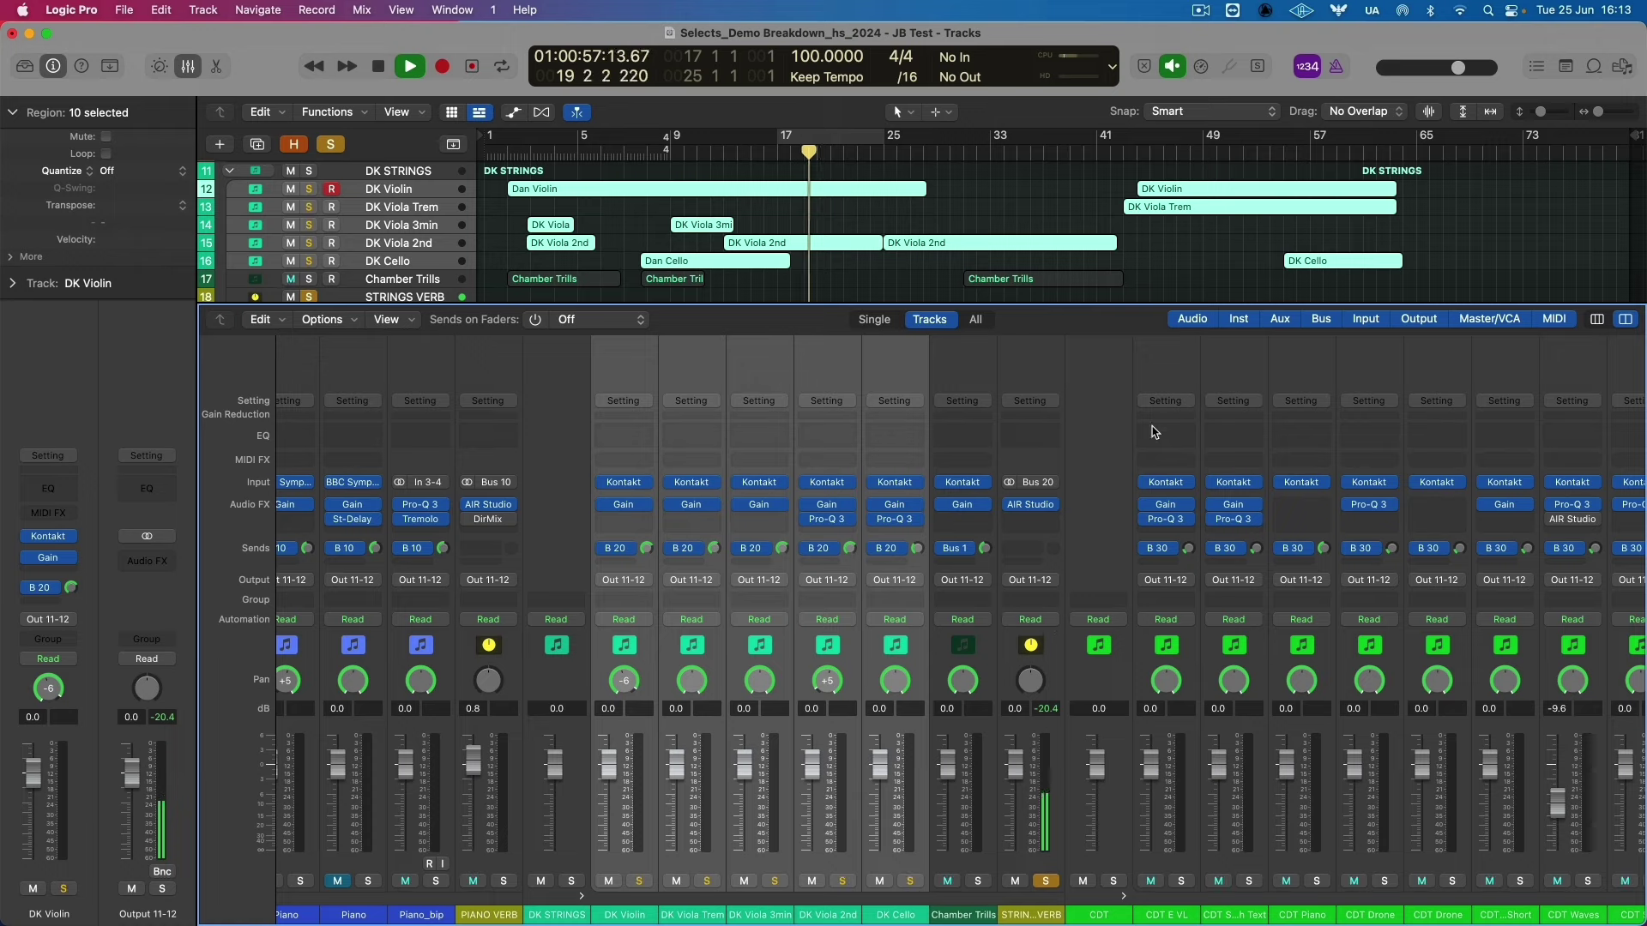
pyautogui.press('v')
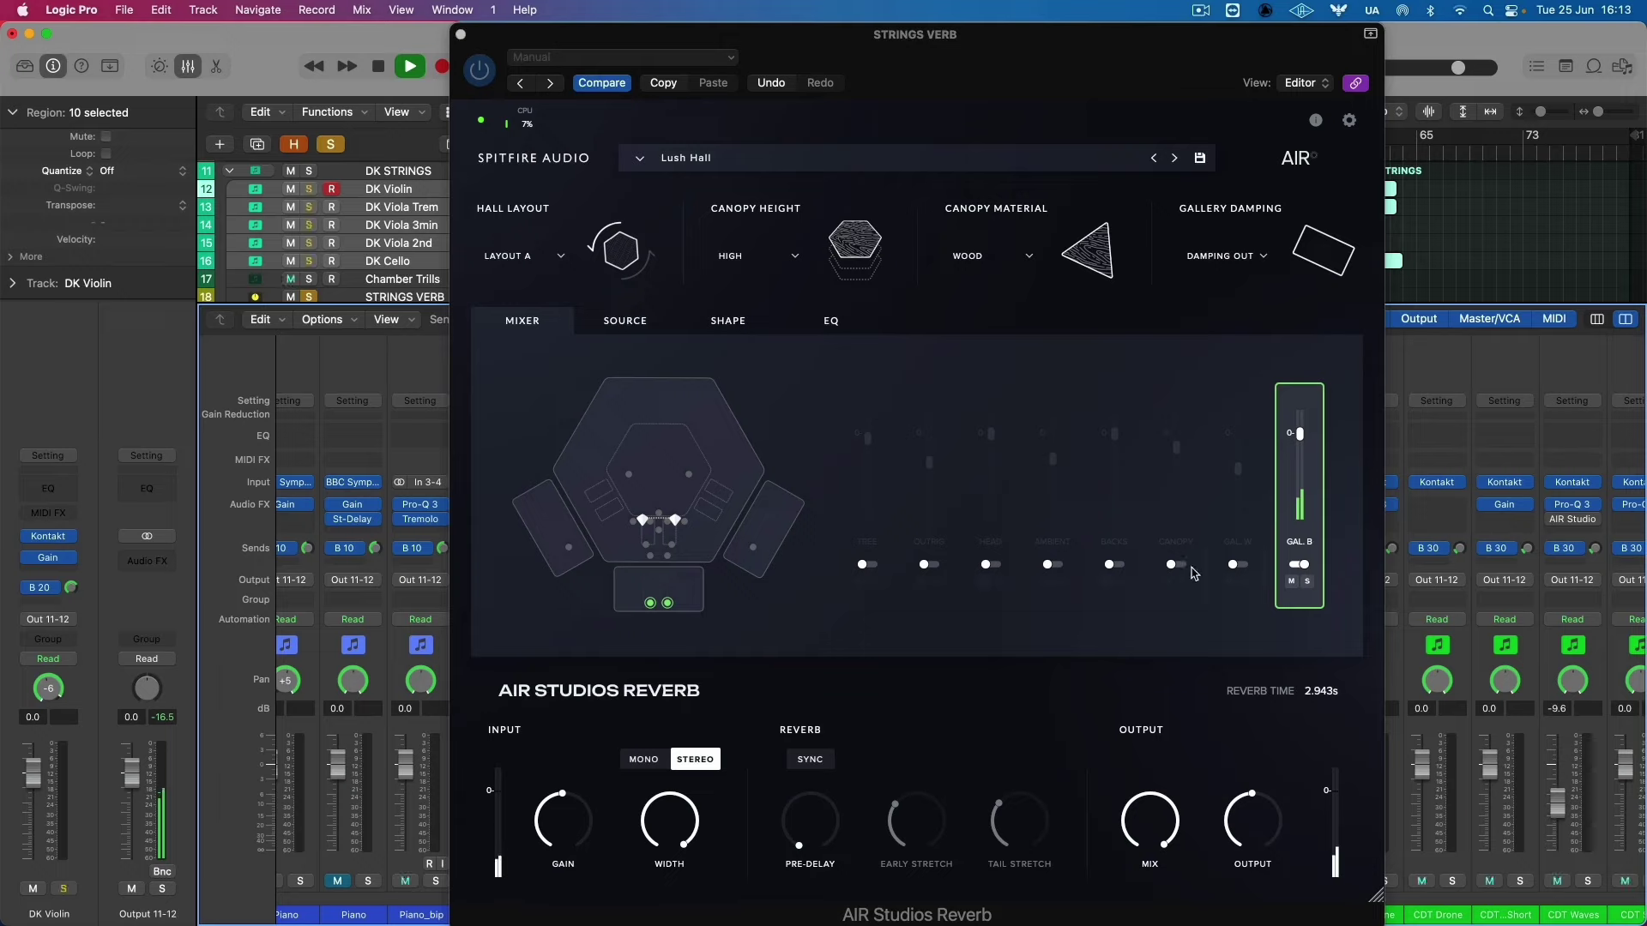
pyautogui.press('space')
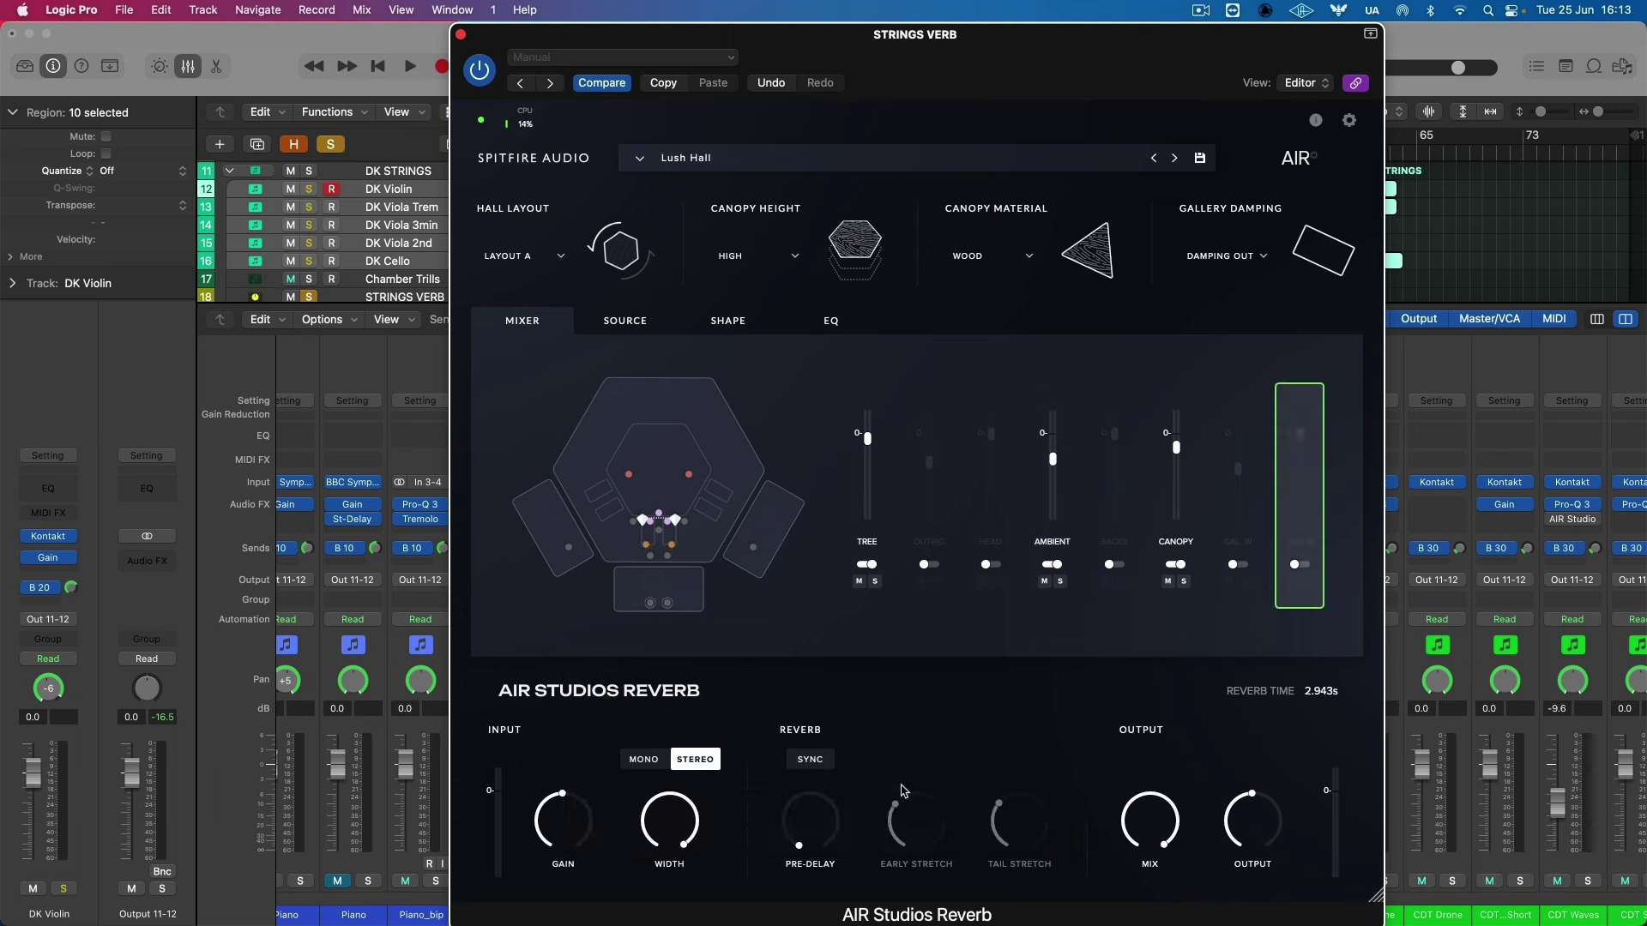
# Examine the strings reverb's Shape controls, its EQ bands and the EQ routing options.
pyautogui.click(754, 329)
pyautogui.moveTo(823, 561)
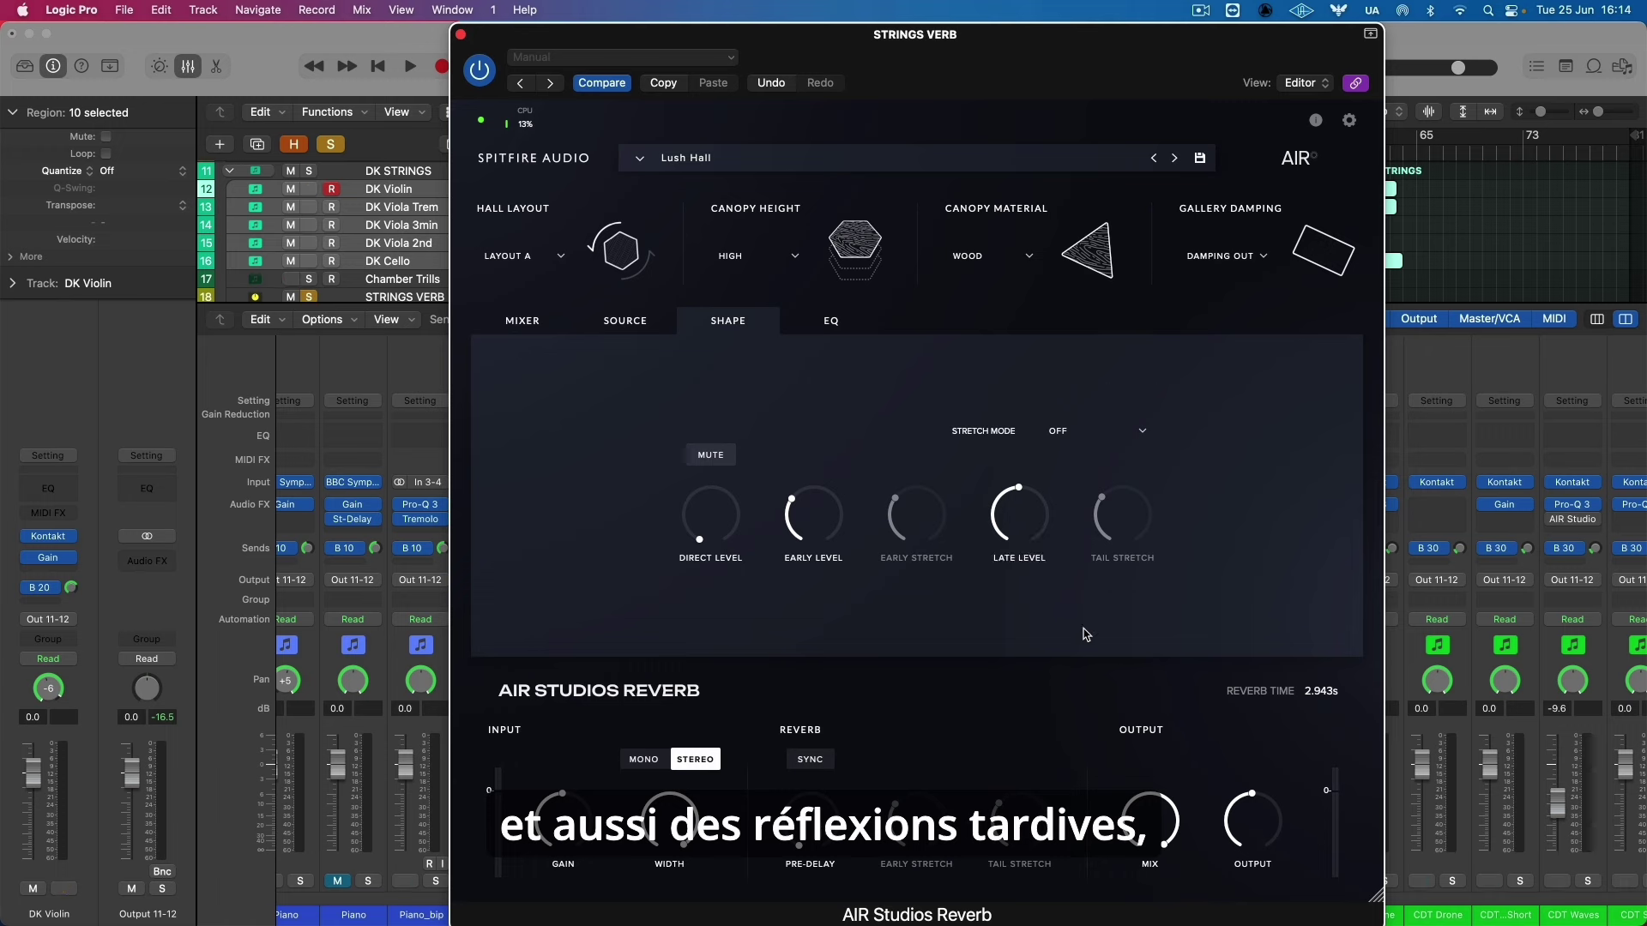
pyautogui.click(828, 329)
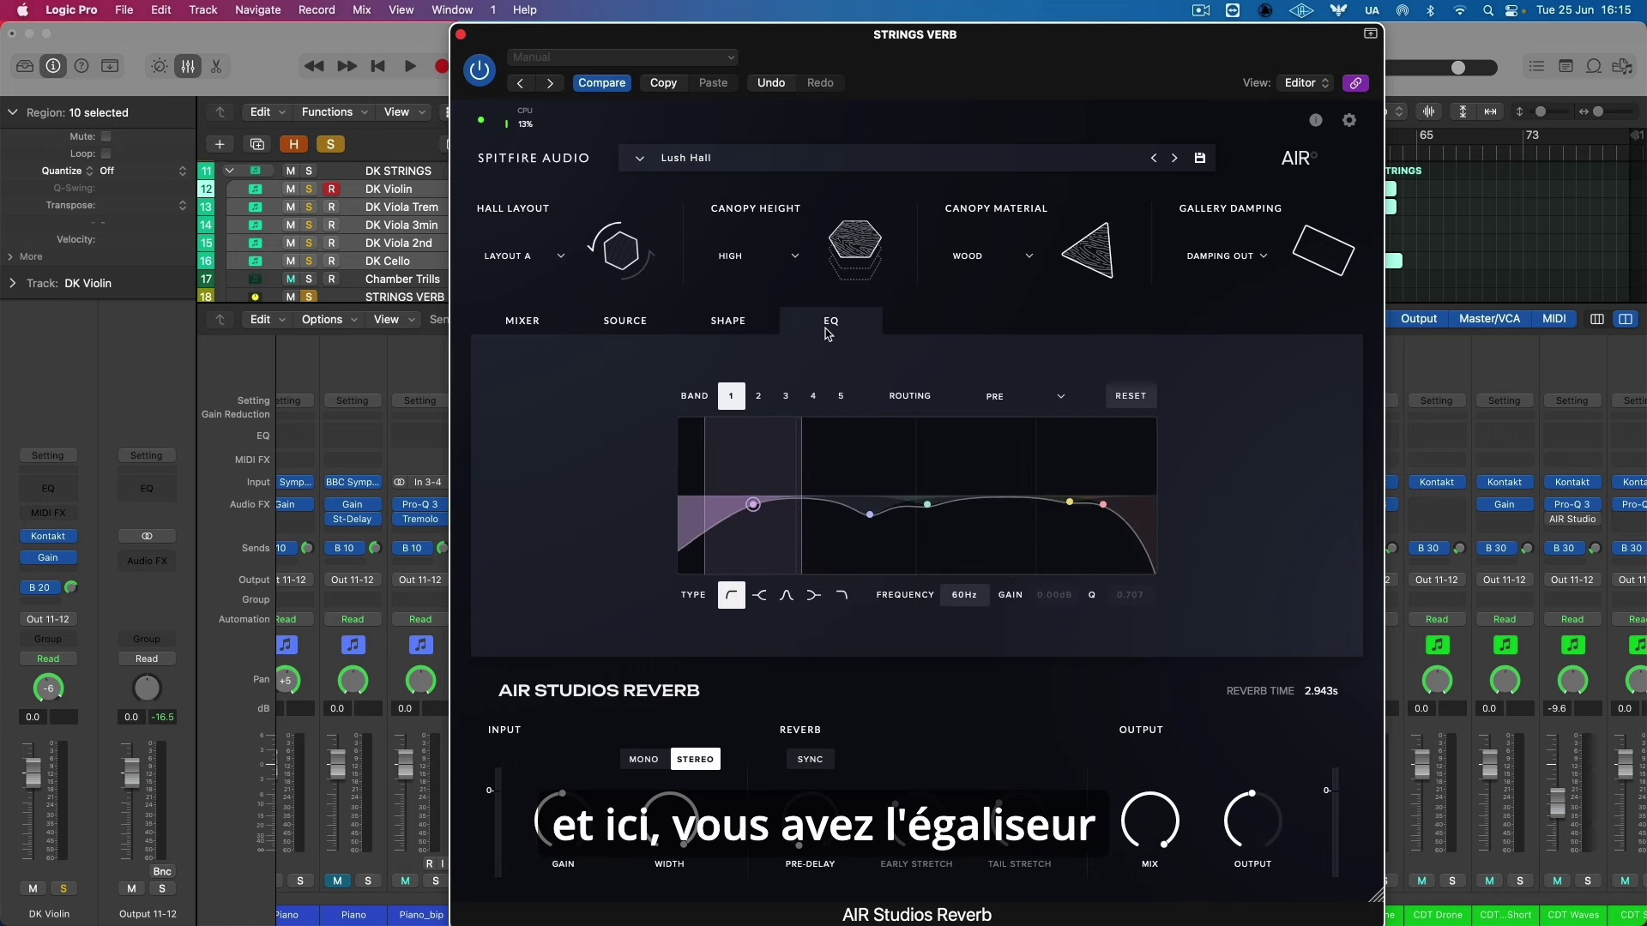
pyautogui.click(1062, 397)
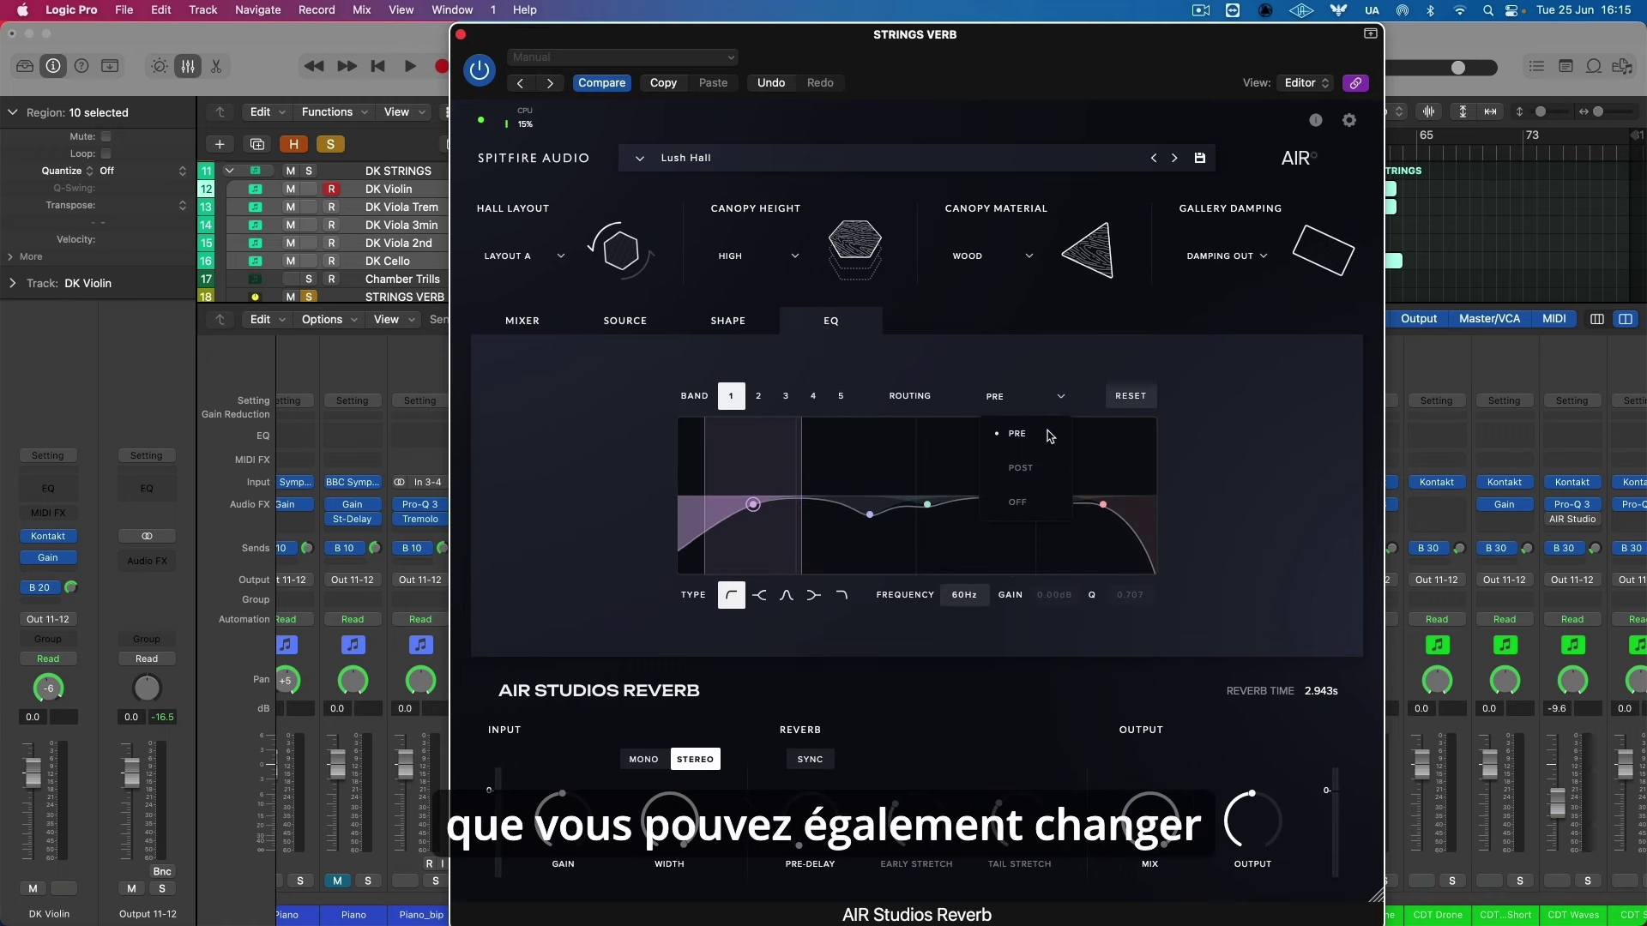
pyautogui.click(560, 379)
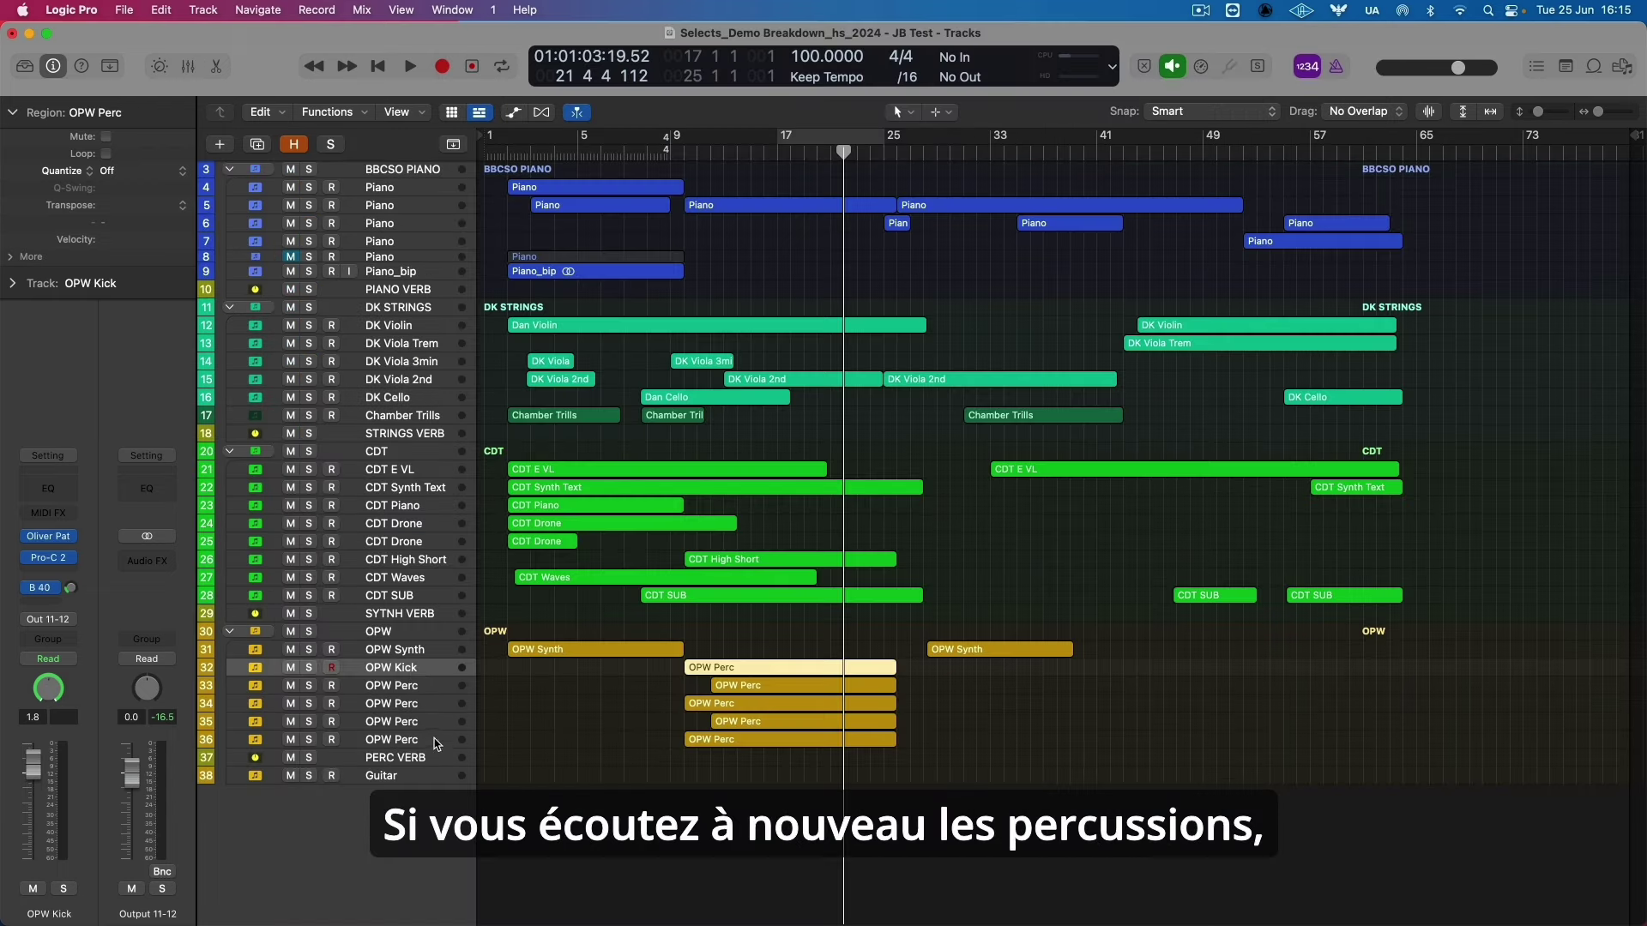
# Solo the OPW Kick and the four OPW Perc tracks, play them and show their channels in the mixer.
pyautogui.keyDown('shift'); pyautogui.click(436, 744); pyautogui.keyUp('shift')
pyautogui.press('s')
pyautogui.press('space')
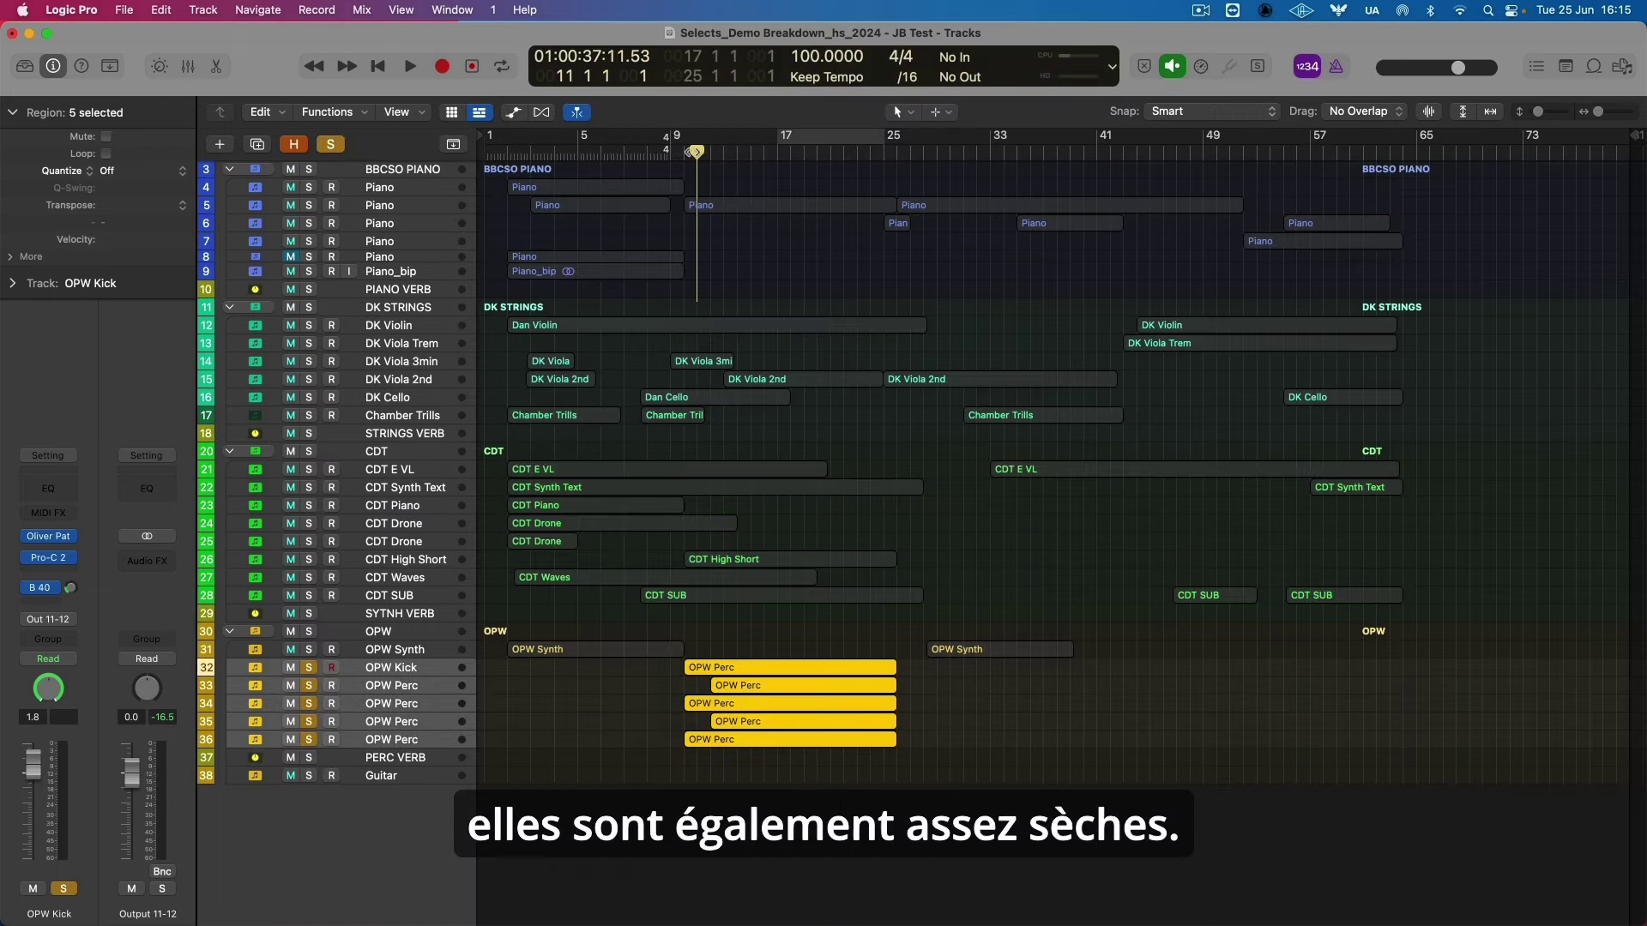
pyautogui.press('x')
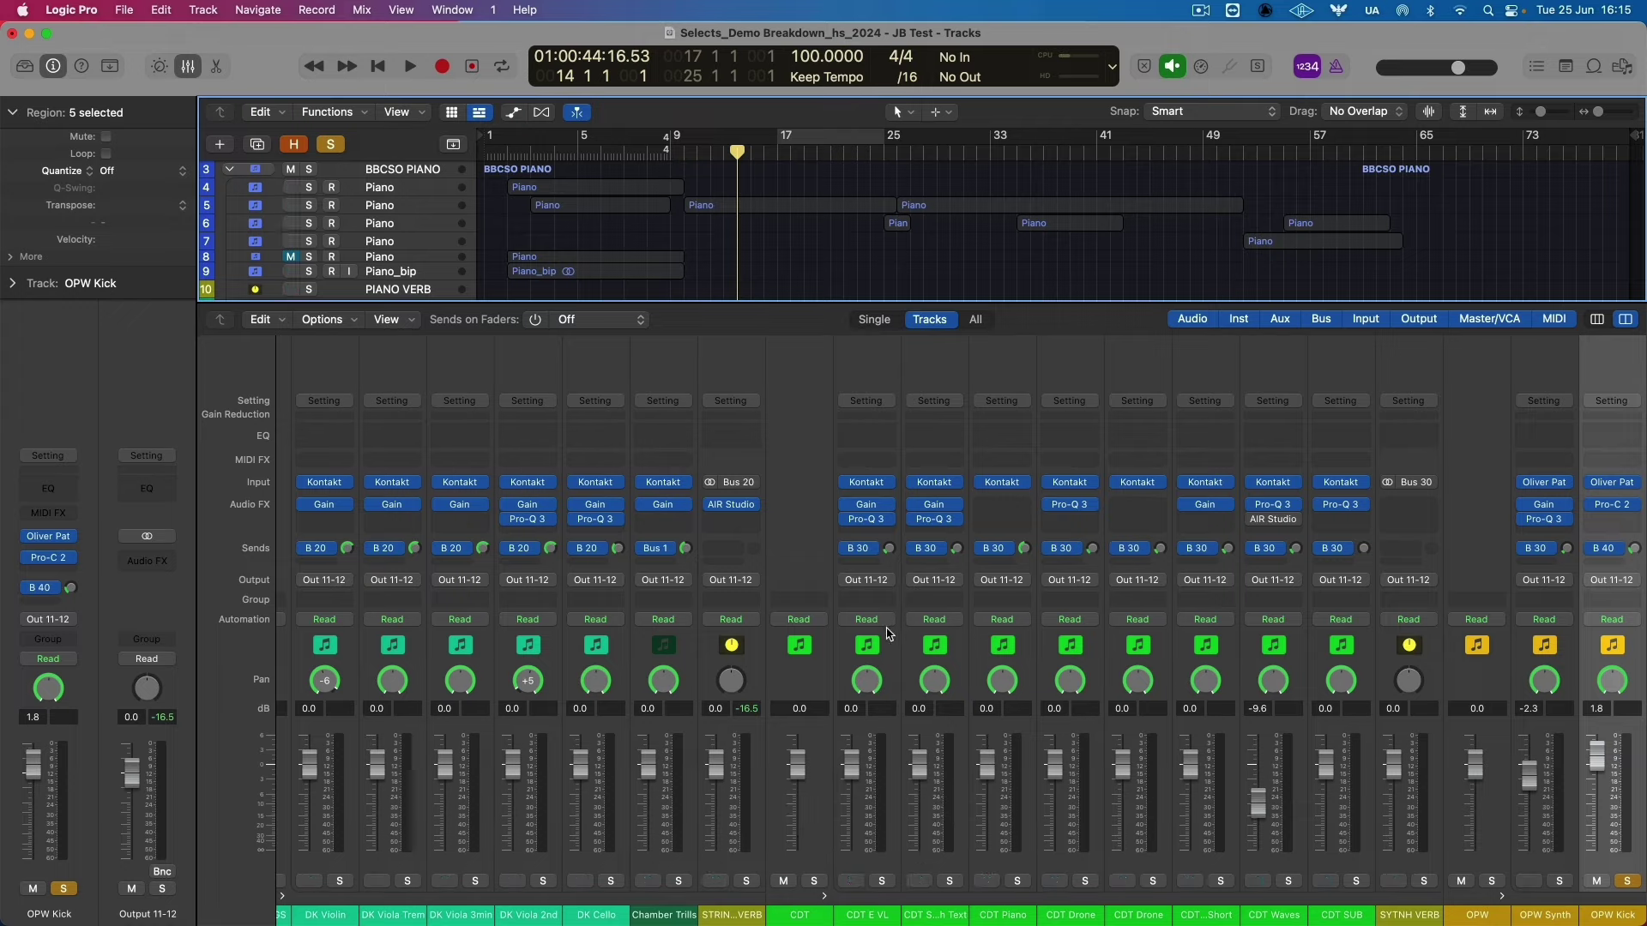
pyautogui.hscroll(10, 875, 601)
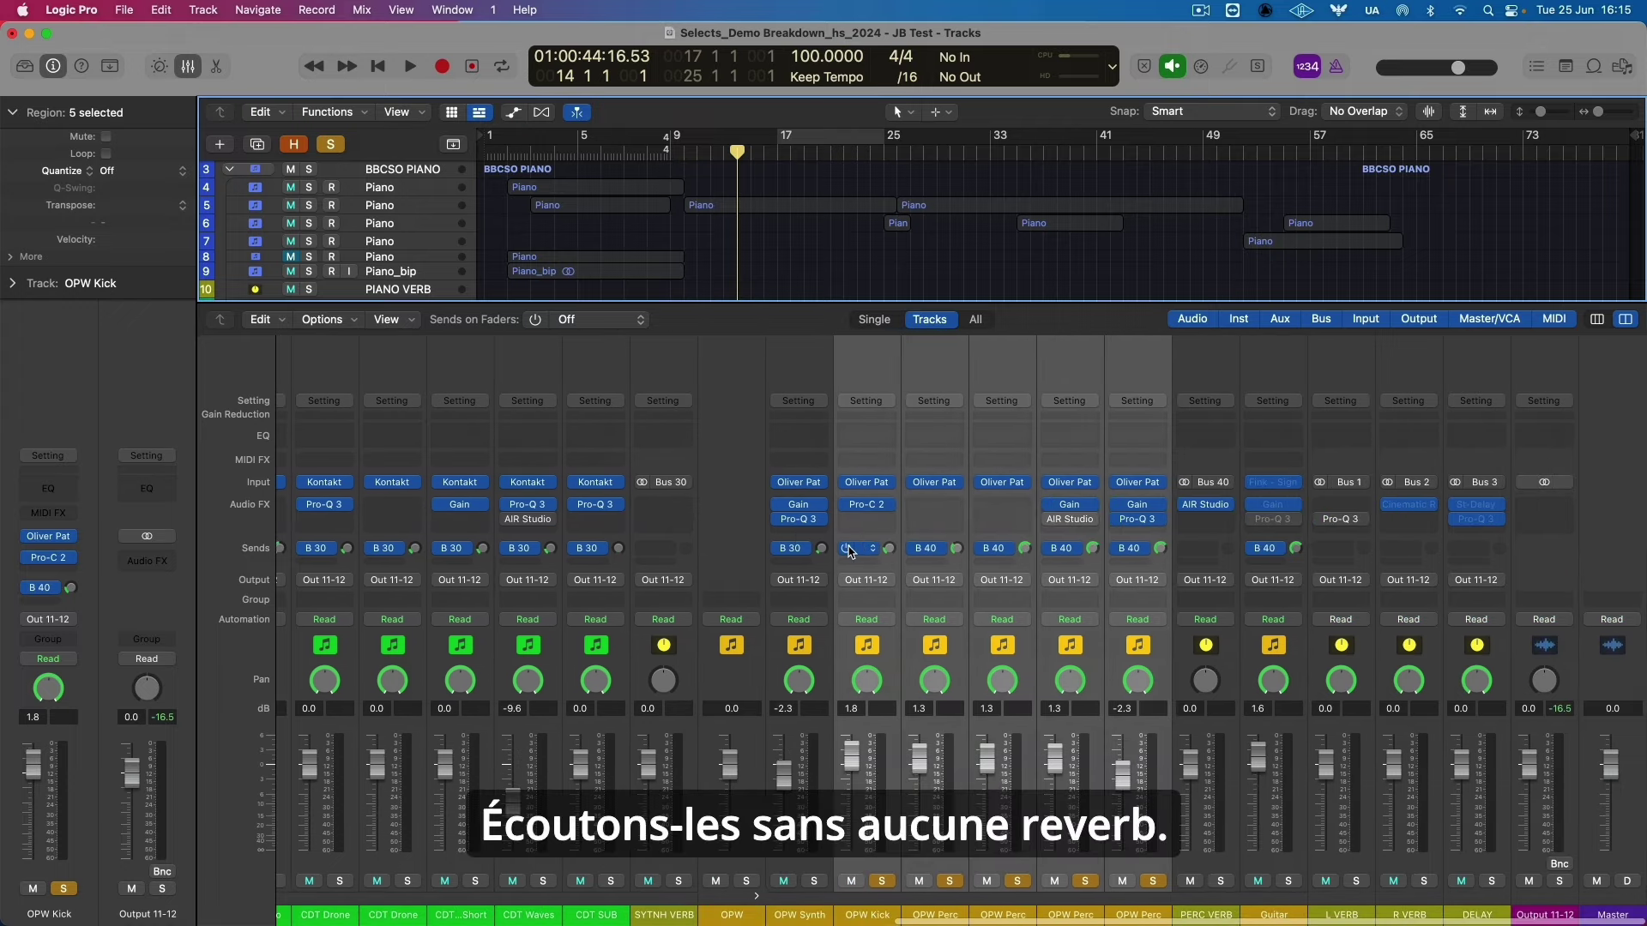
# Compare the soloed OPW percussion with and without reverb by bypassing and re-enabling its Bus 40 sends between playbacks.
pyautogui.press('space')
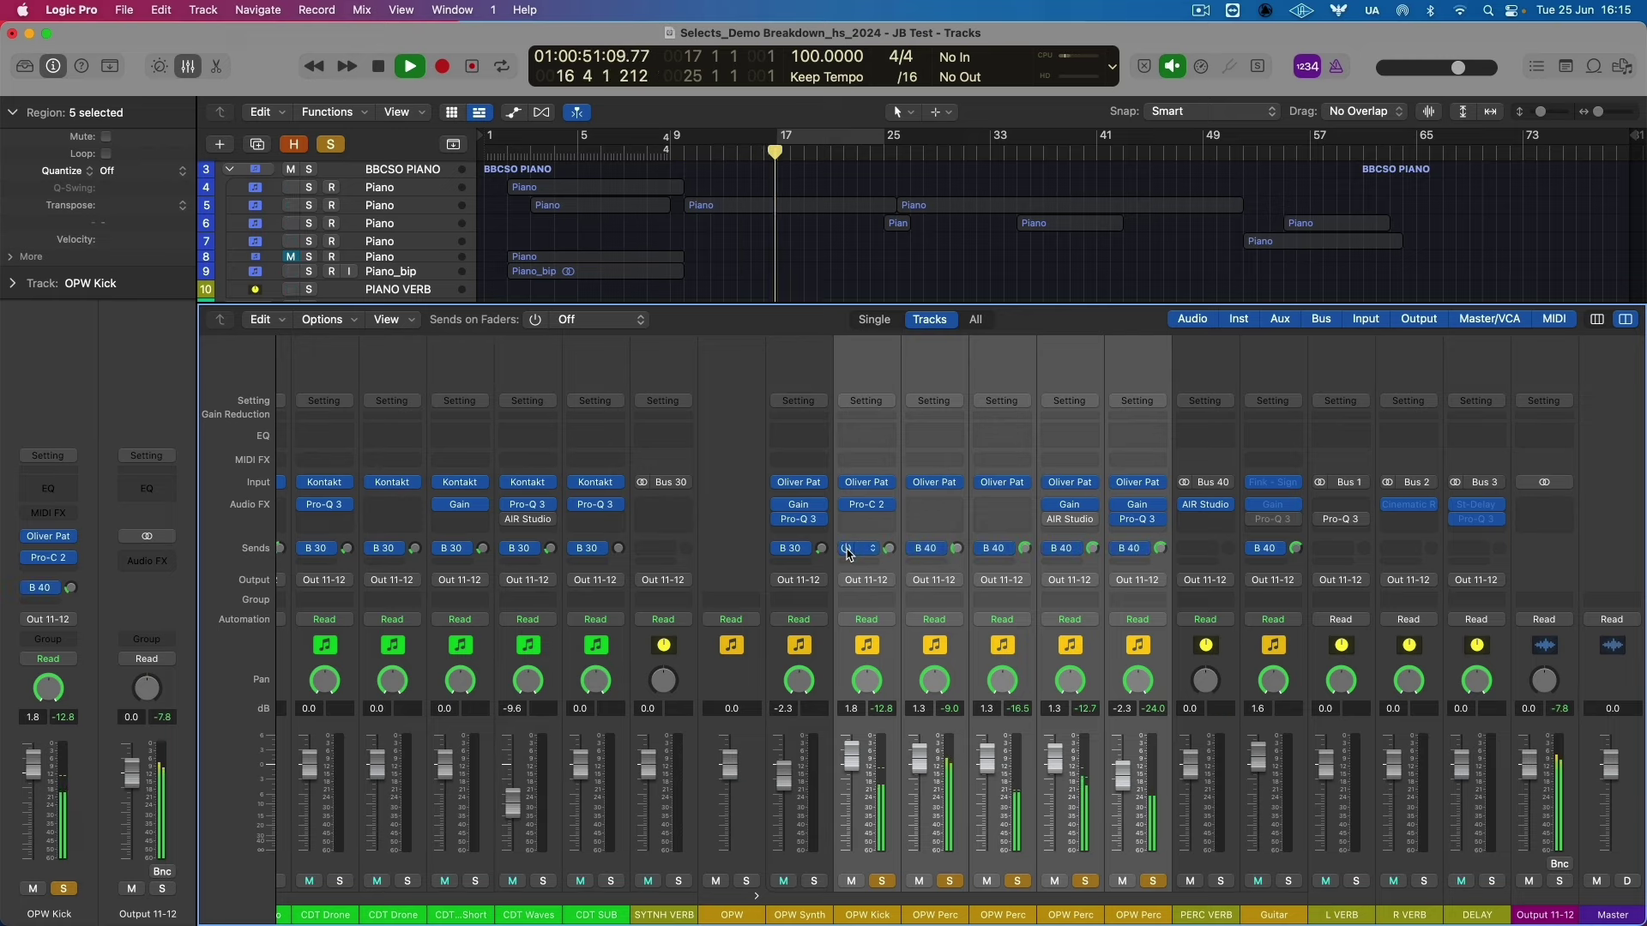
pyautogui.press('space')
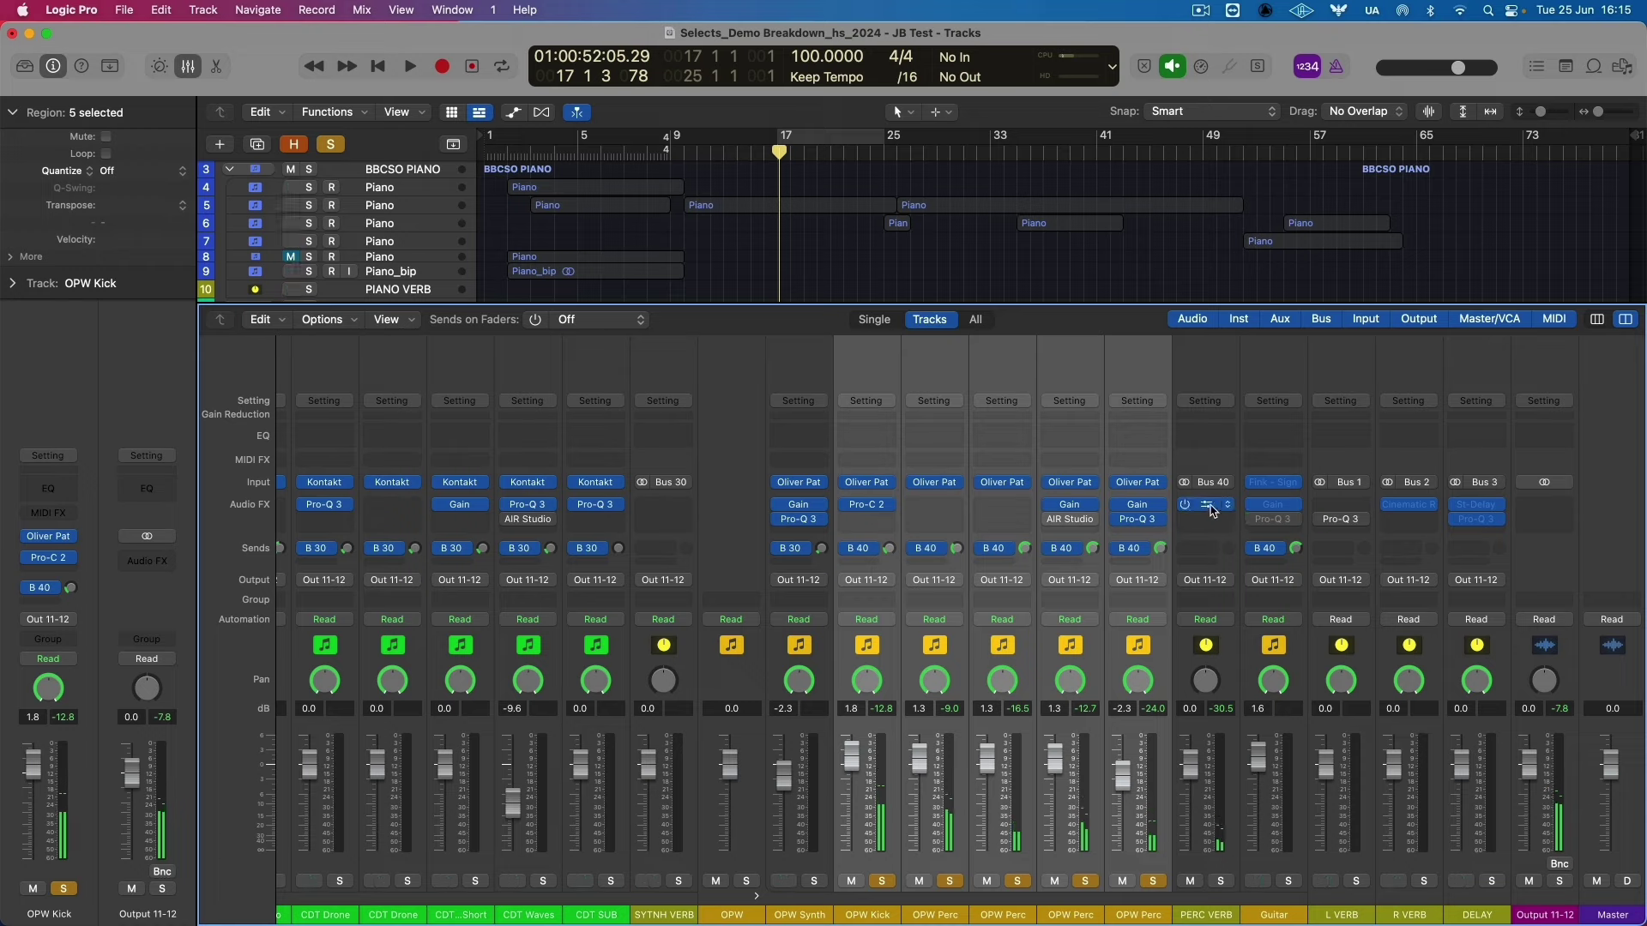
pyautogui.click(860, 582)
pyautogui.press('space')
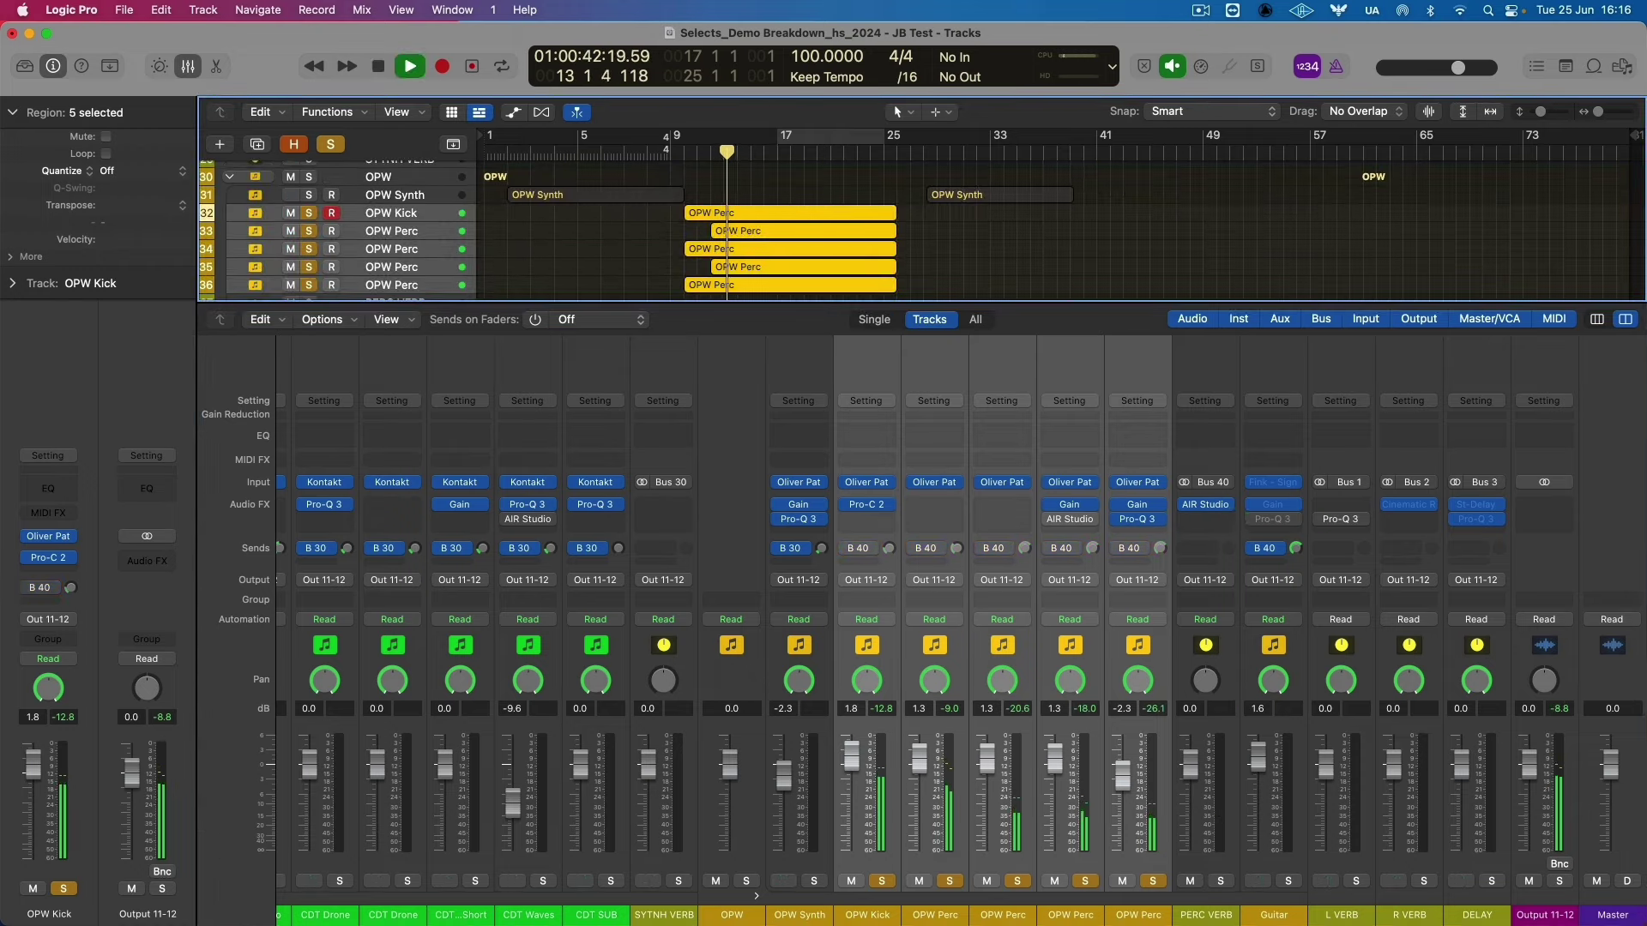
pyautogui.press('space')
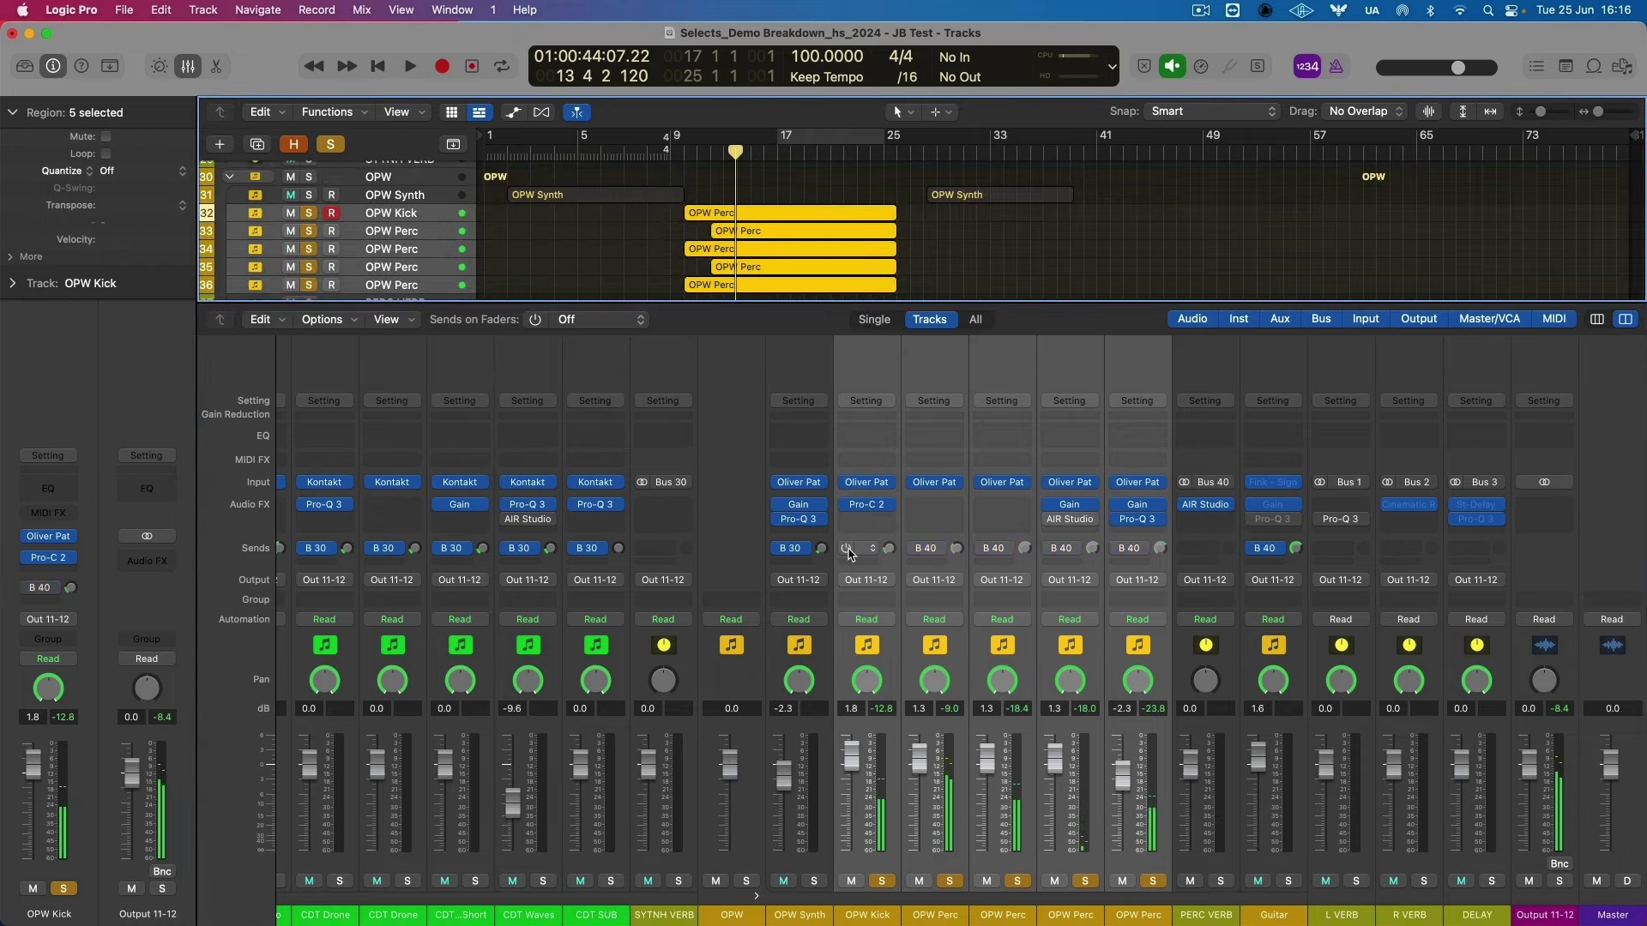
pyautogui.press('space')
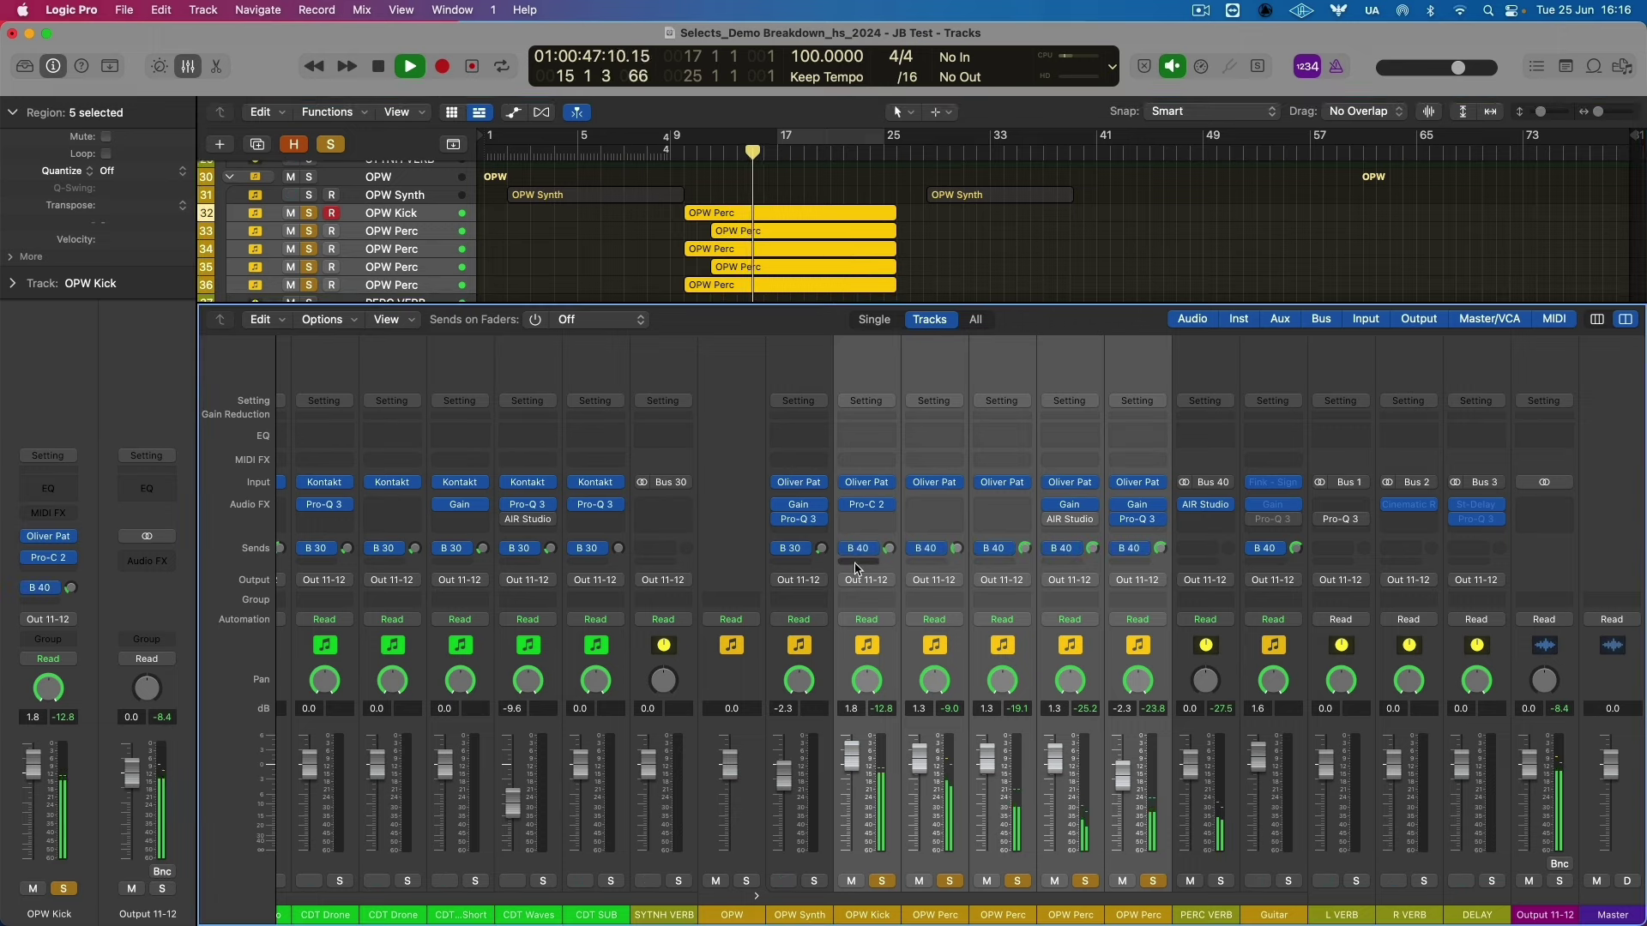
# Open the AIR Studios Reverb on the PERC VERB channel, stop playback and examine its canopy height options.
pyautogui.click(1199, 510)
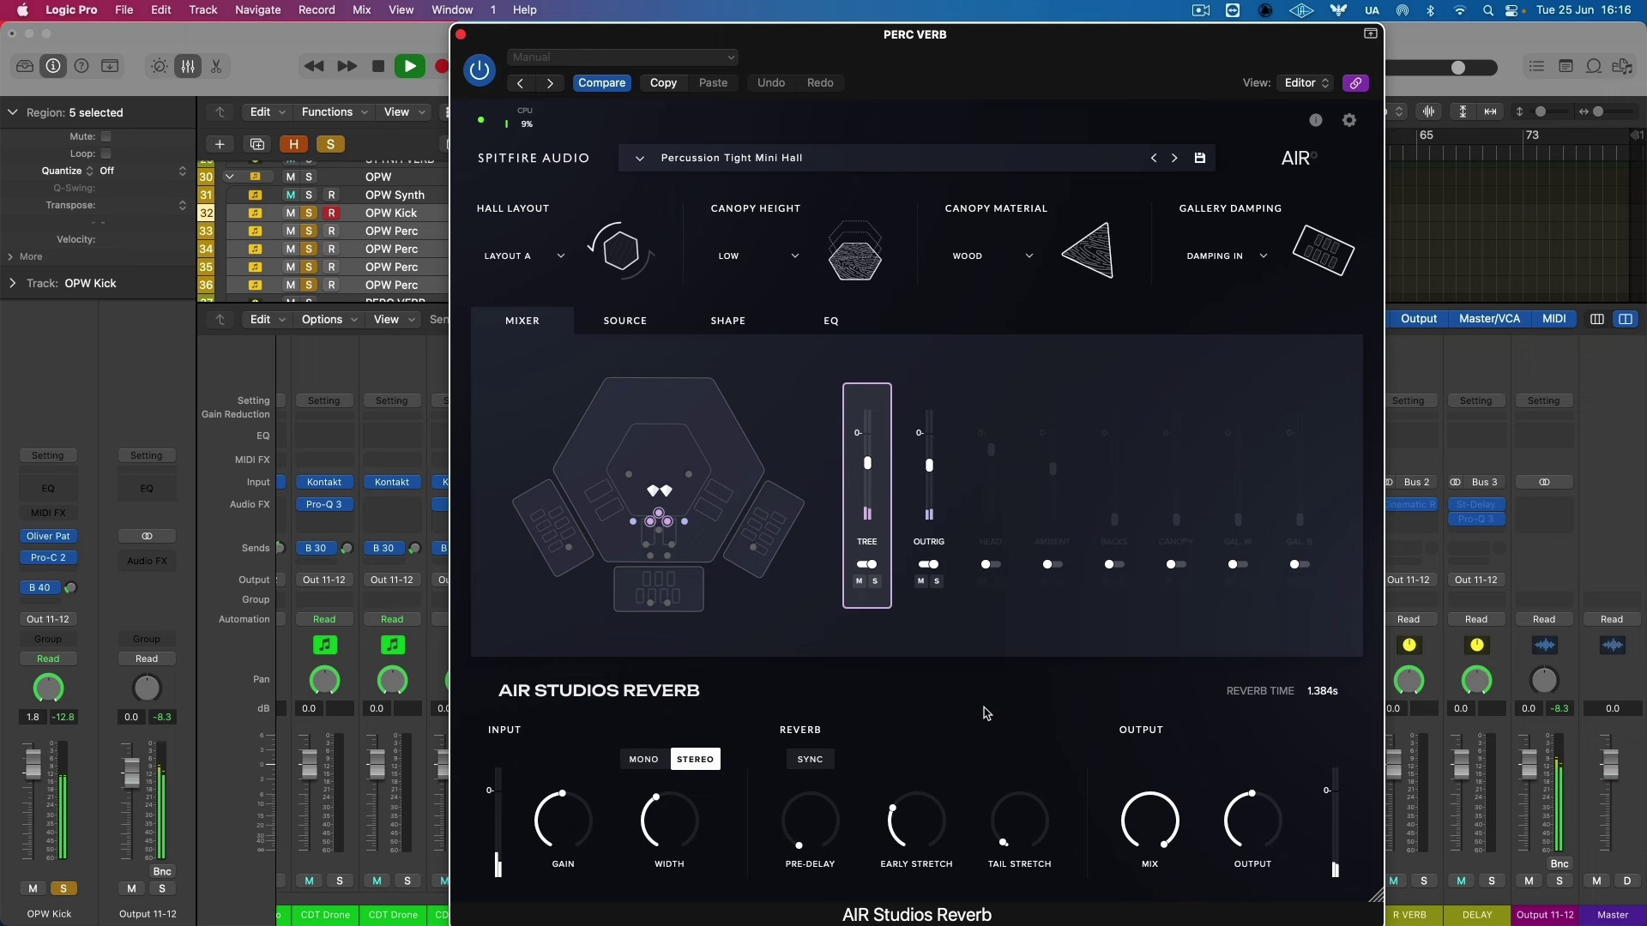
pyautogui.press('space')
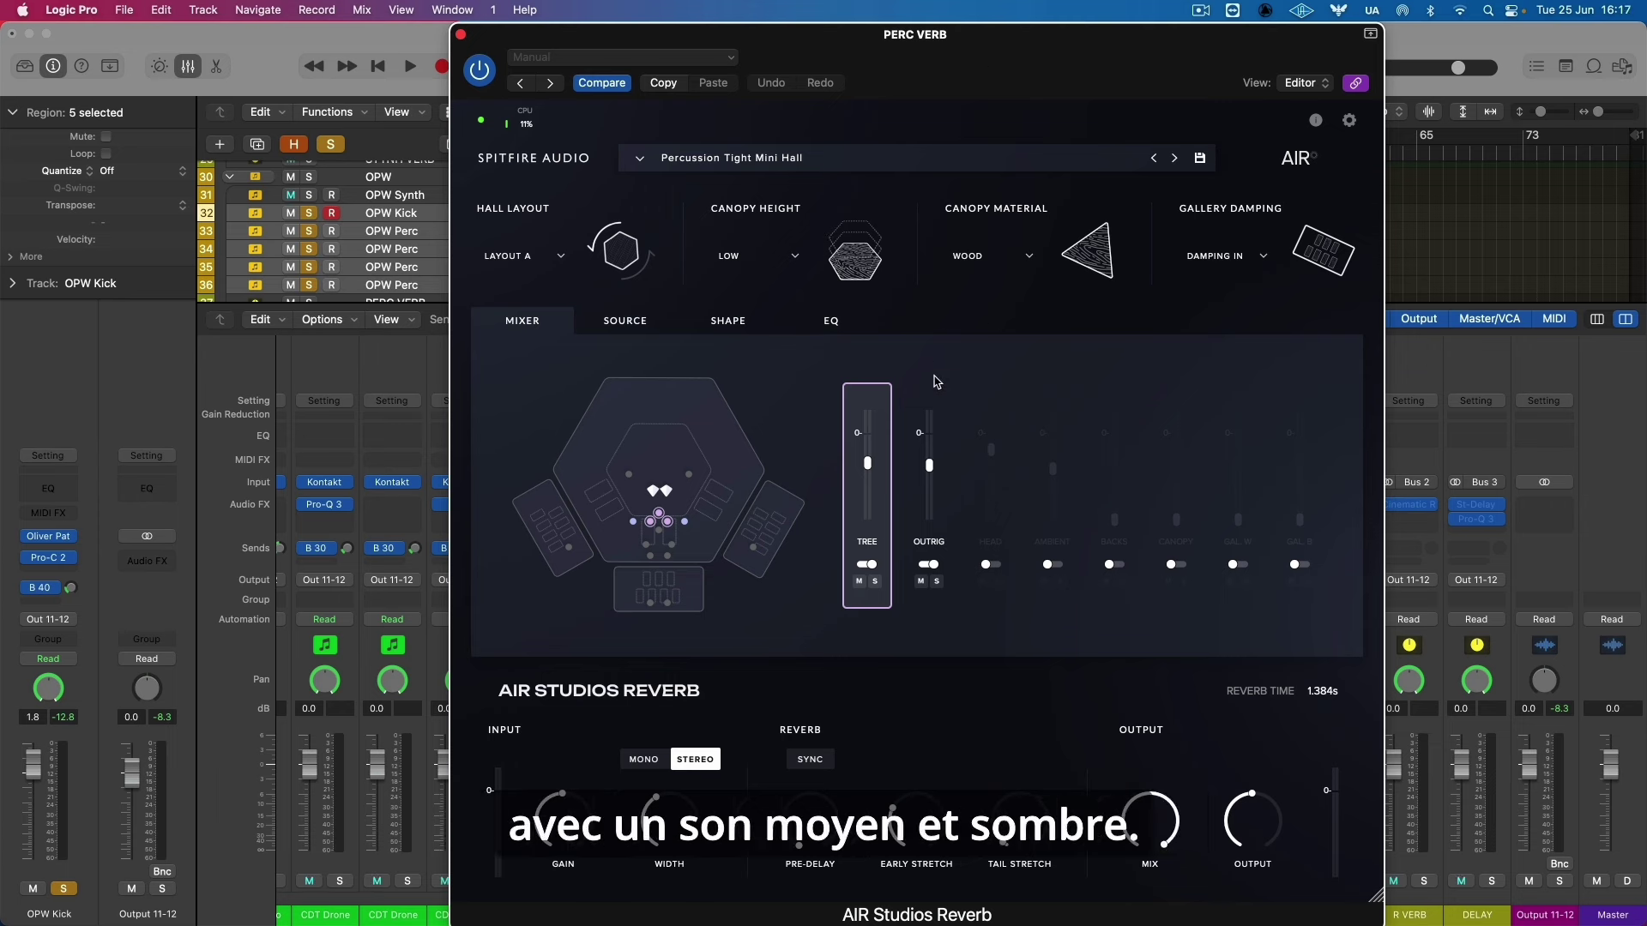
pyautogui.click(795, 255)
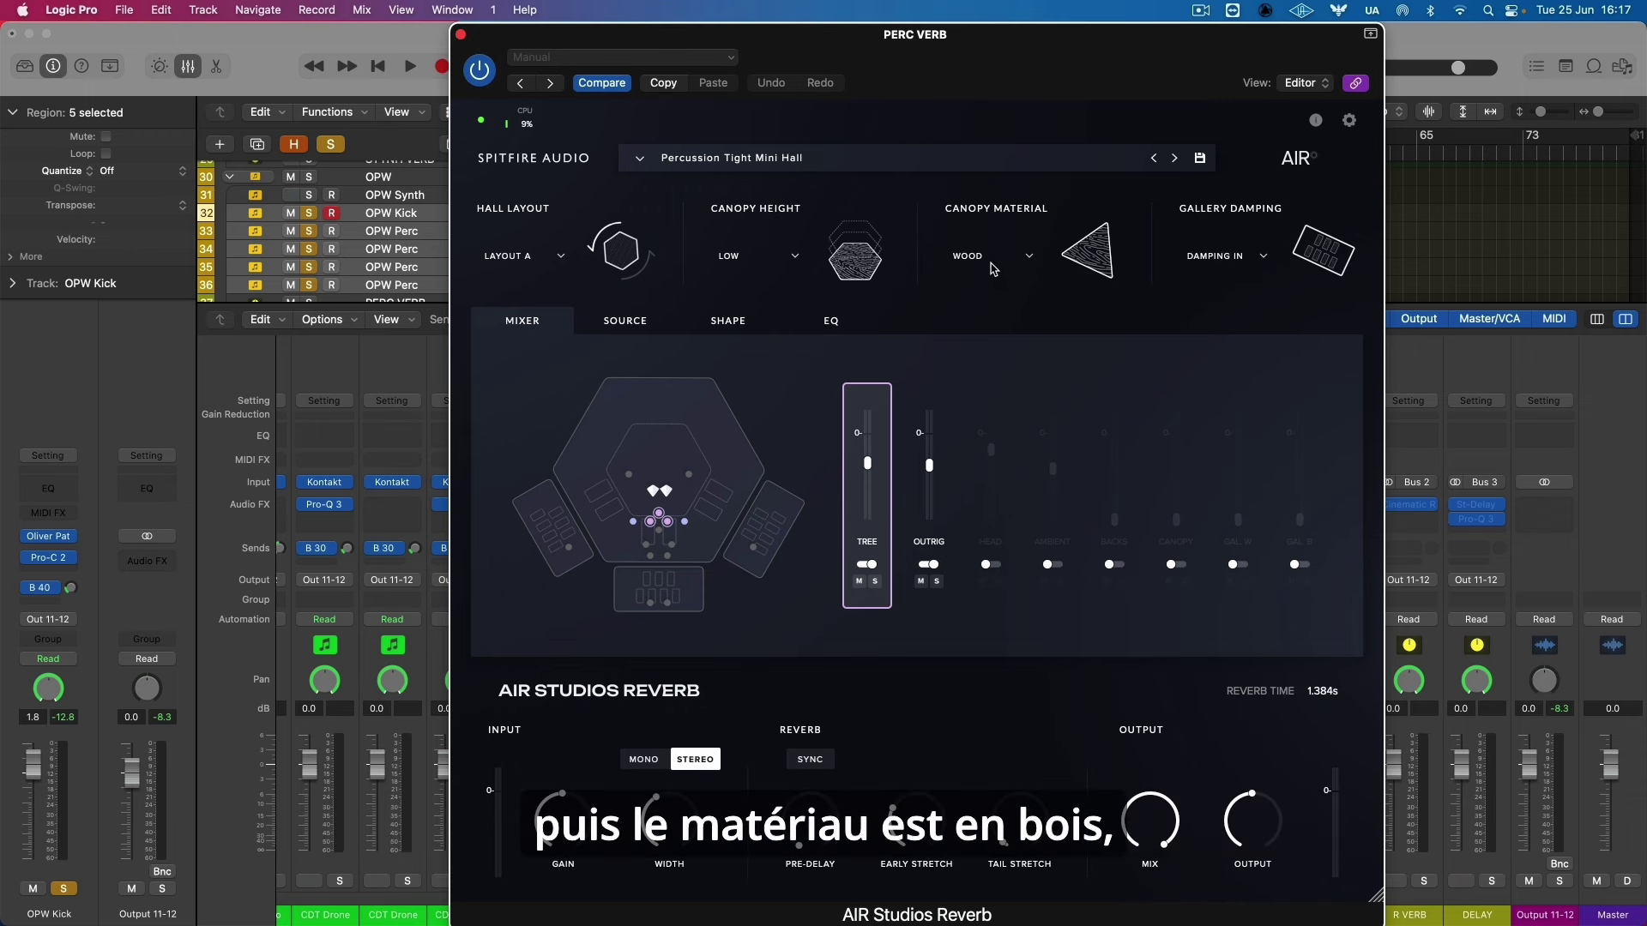
# Set the percussion reverb's canopy material to Melatech.
pyautogui.click(1029, 256)
pyautogui.click(988, 331)
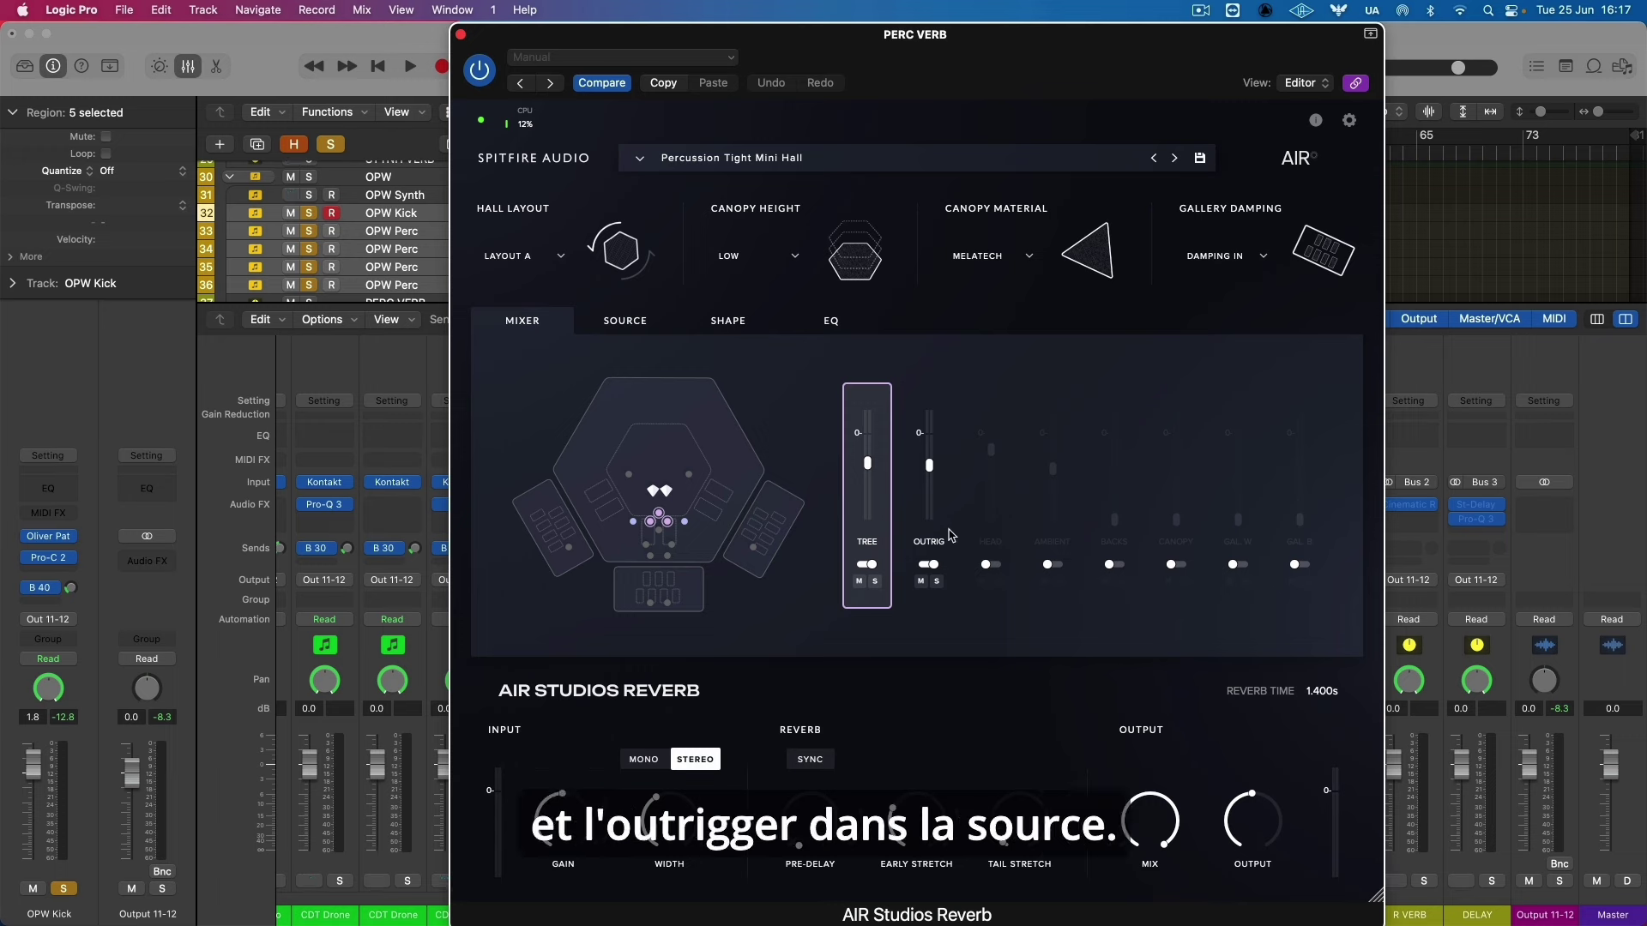
# Examine the percussion reverb's Source directions, its Shape levels and stretch controls, and its EQ settings.
pyautogui.click(630, 322)
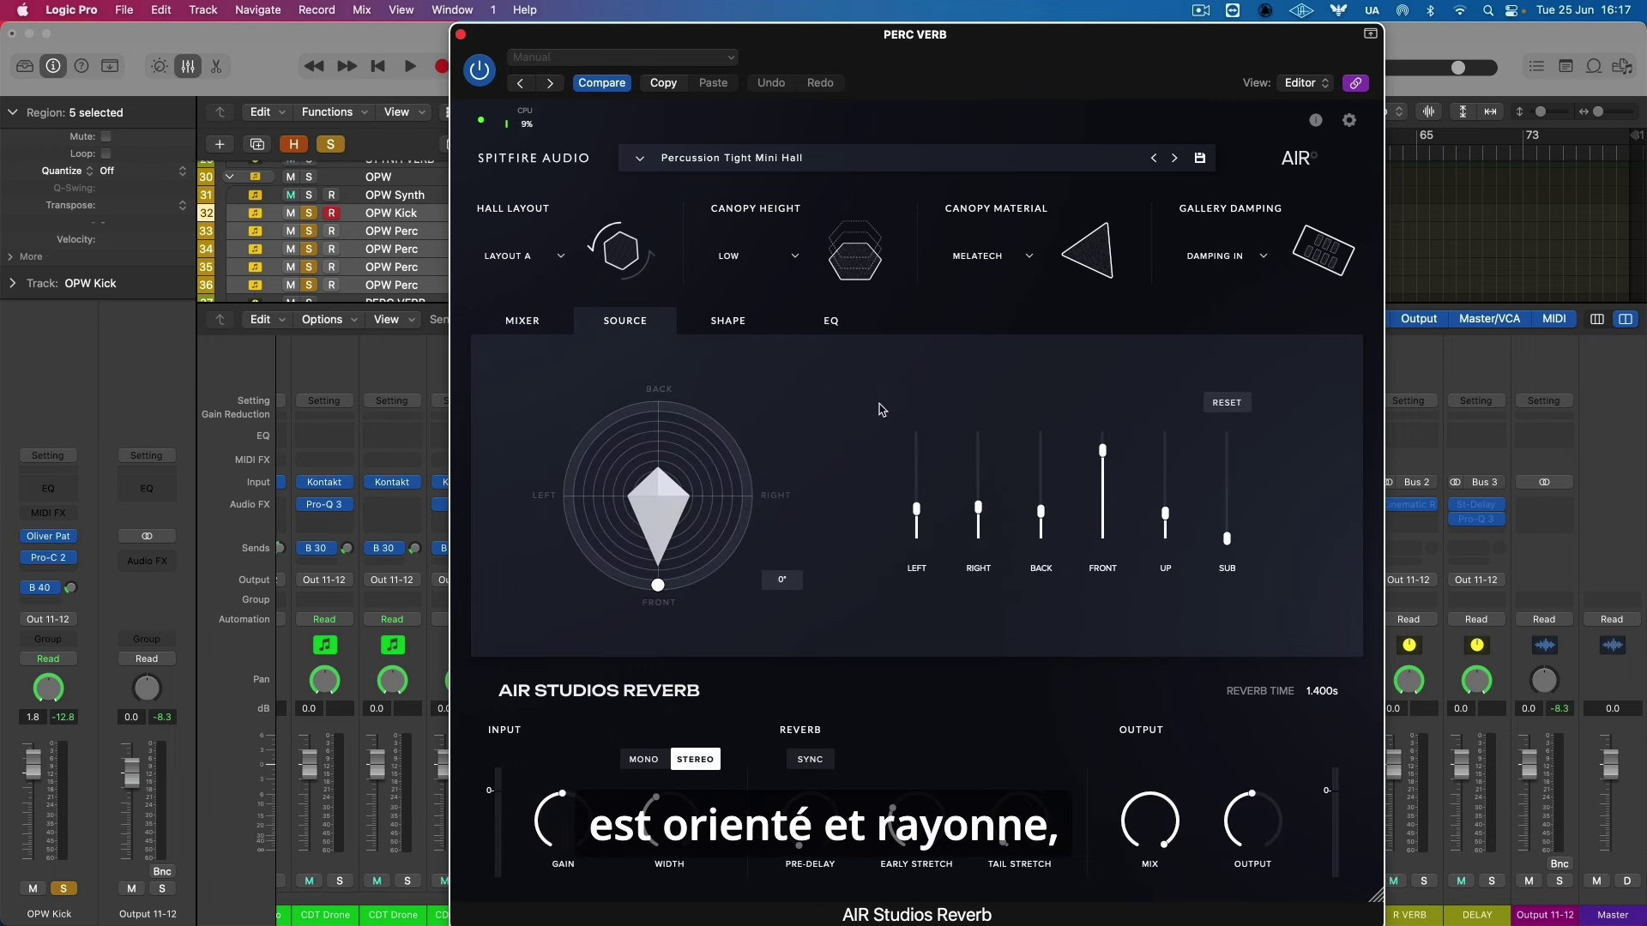
pyautogui.click(729, 326)
pyautogui.moveTo(803, 561)
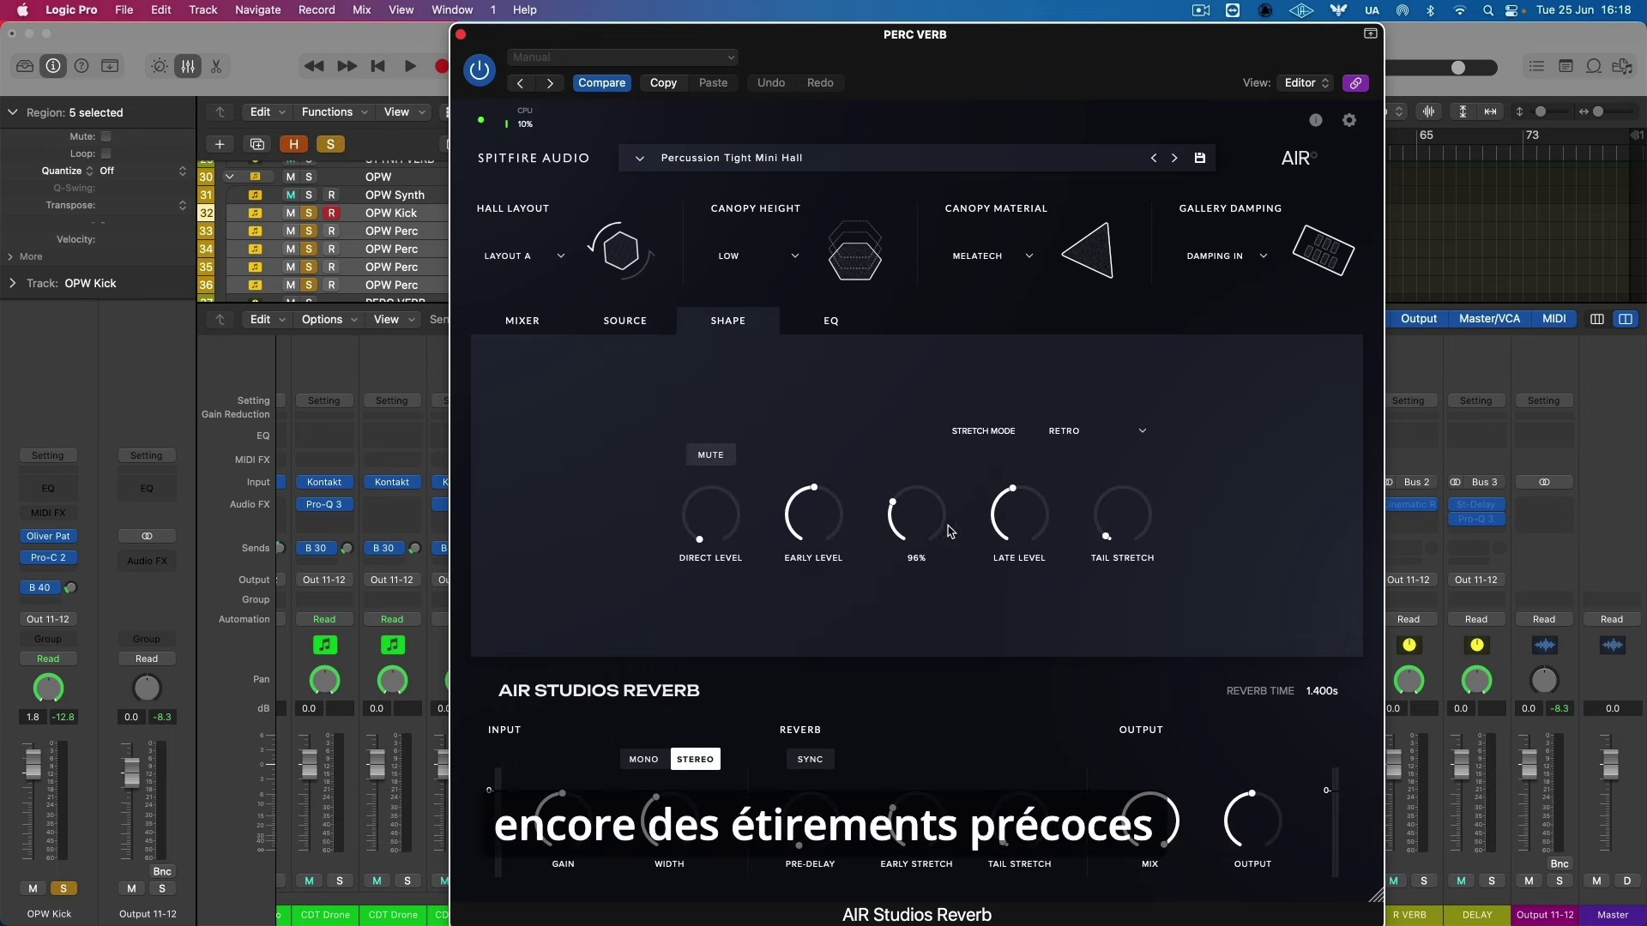
pyautogui.moveTo(1017, 535)
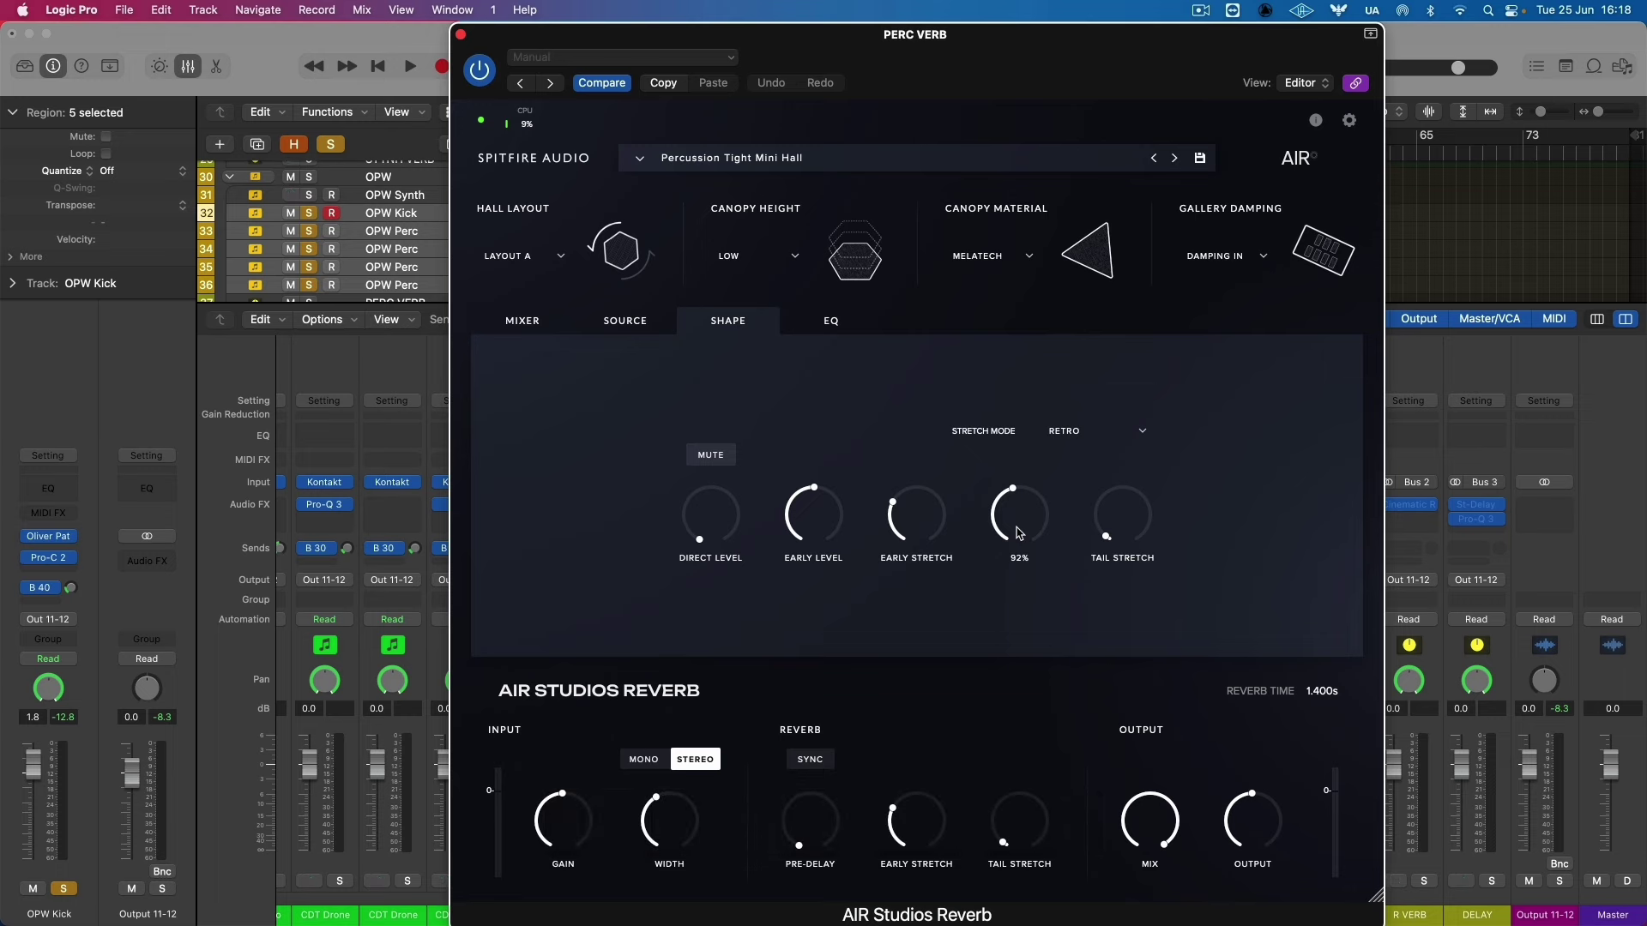
pyautogui.click(823, 324)
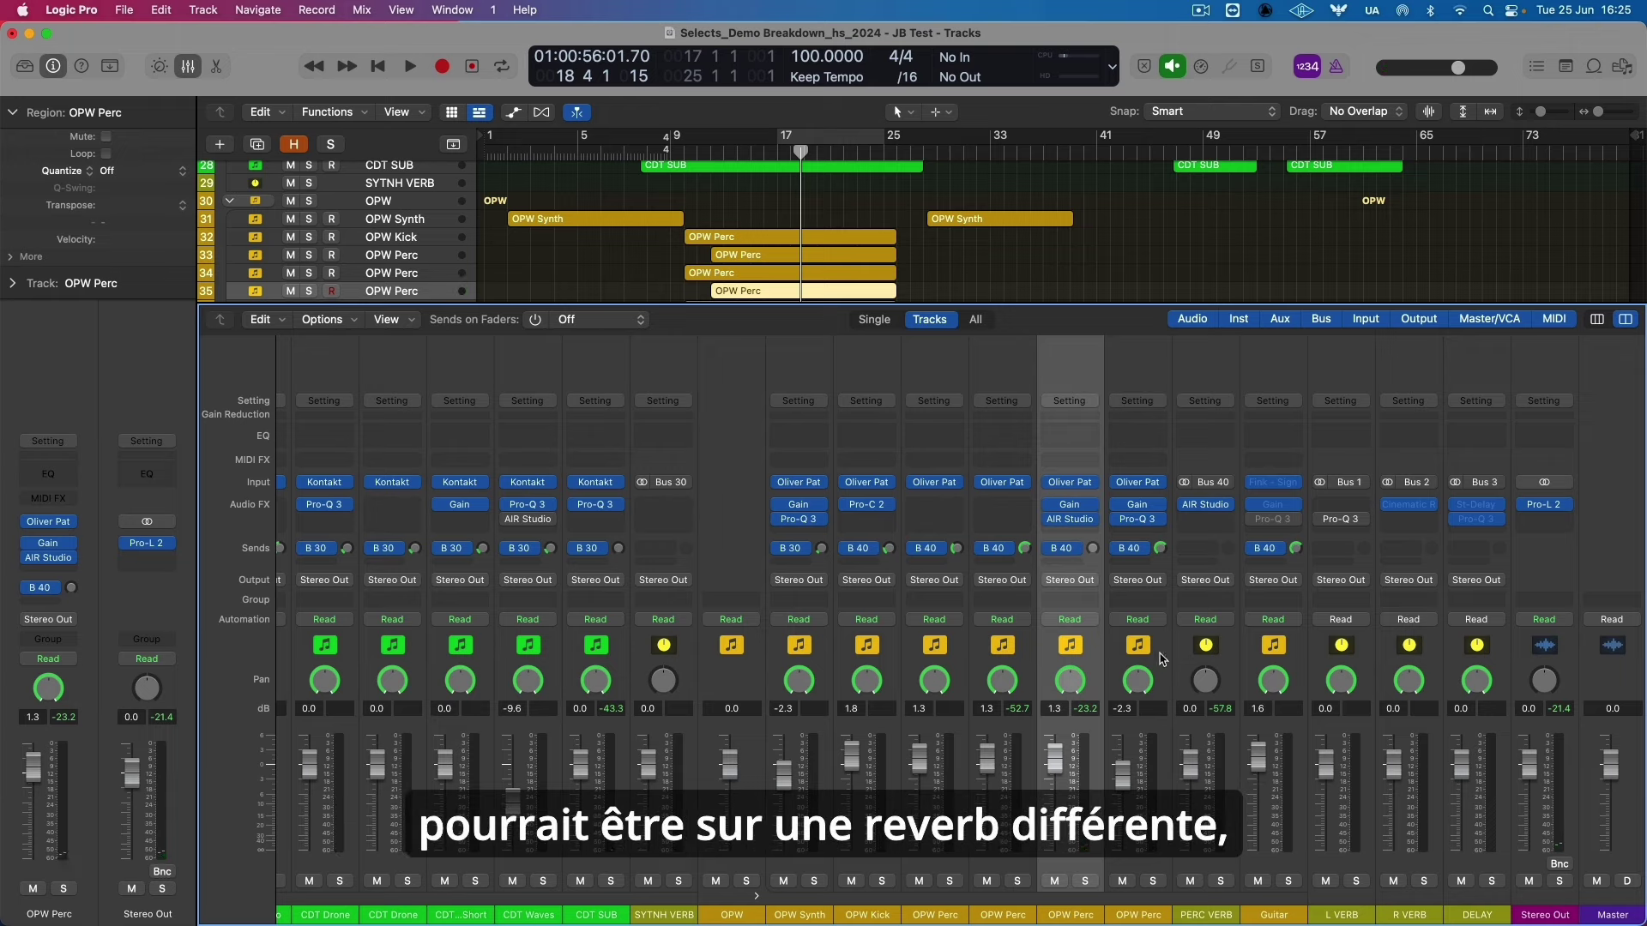
# Open the AIR Studios Reverb inserted on the OPW Perc channel, solo that track and play it while examining the reverb's Shape controls.
pyautogui.moveTo(1066, 524)
pyautogui.click(1069, 521)
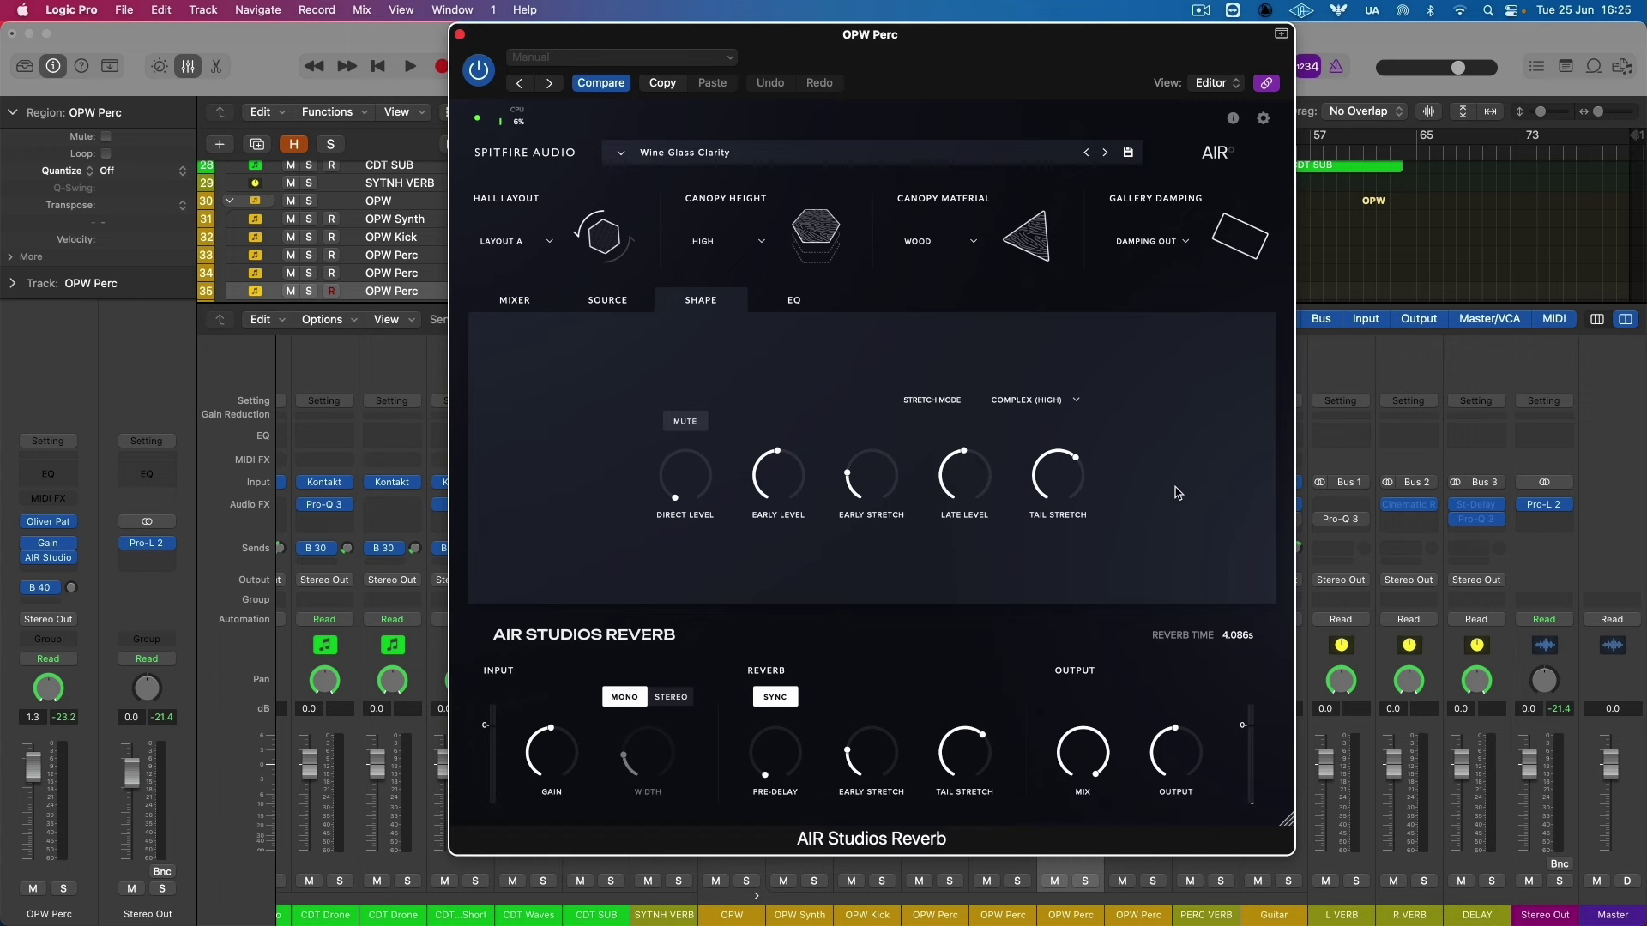
pyautogui.press('s')
pyautogui.press('space')
pyautogui.moveTo(1071, 496)
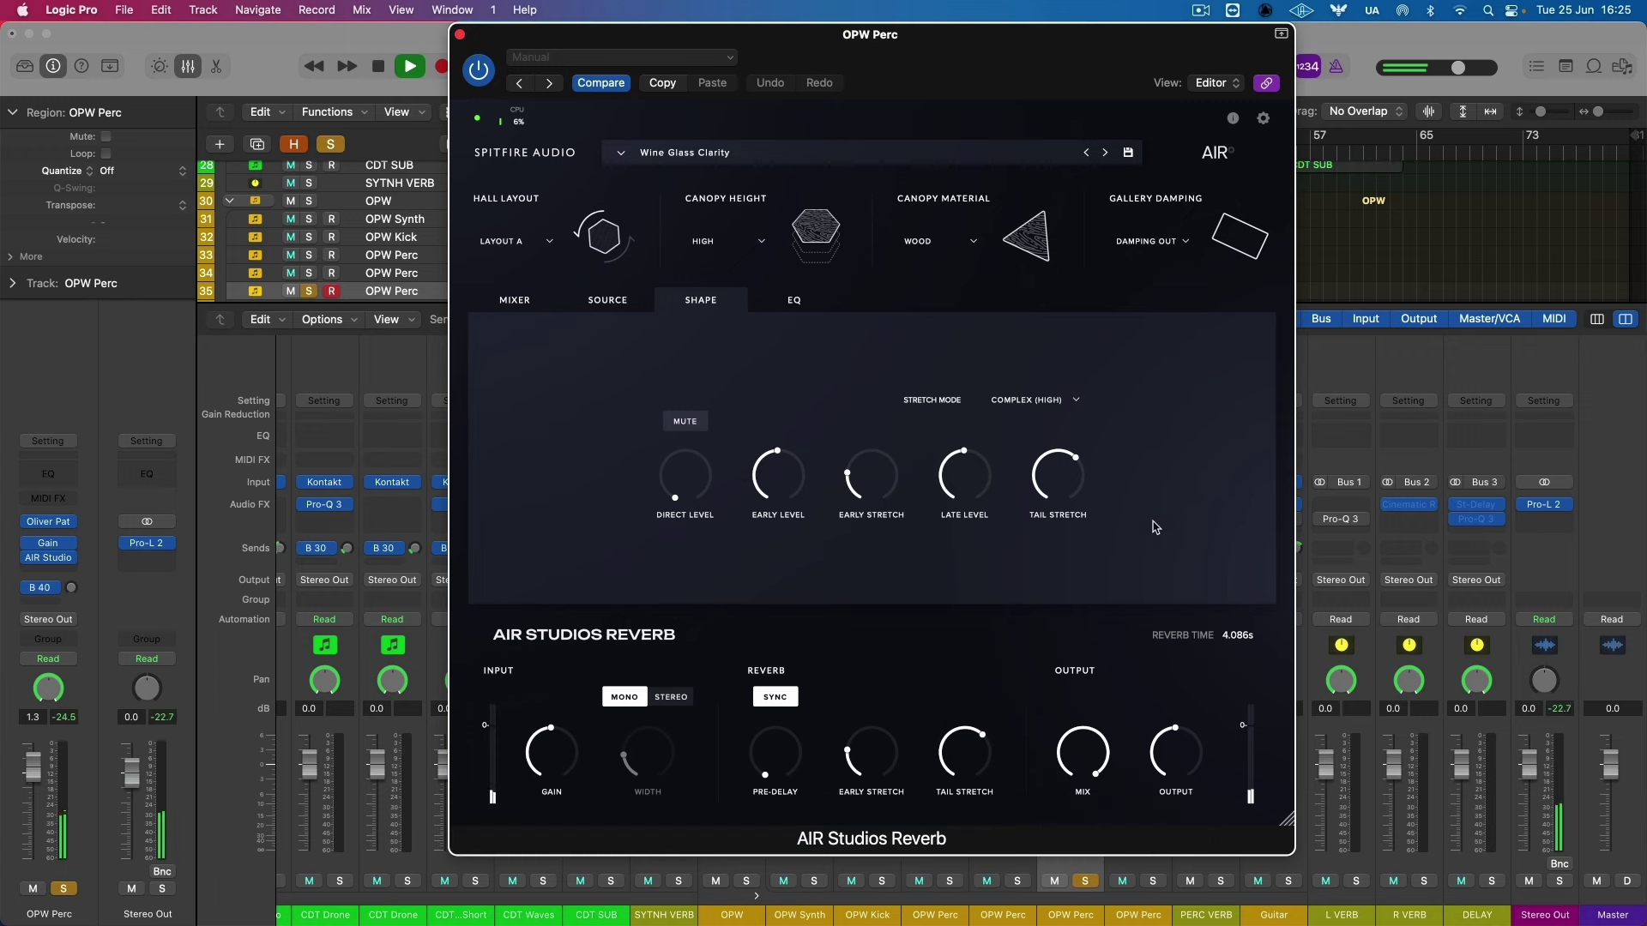
pyautogui.press('space')
pyautogui.moveTo(1057, 489); pyautogui.dragTo(936, 455)
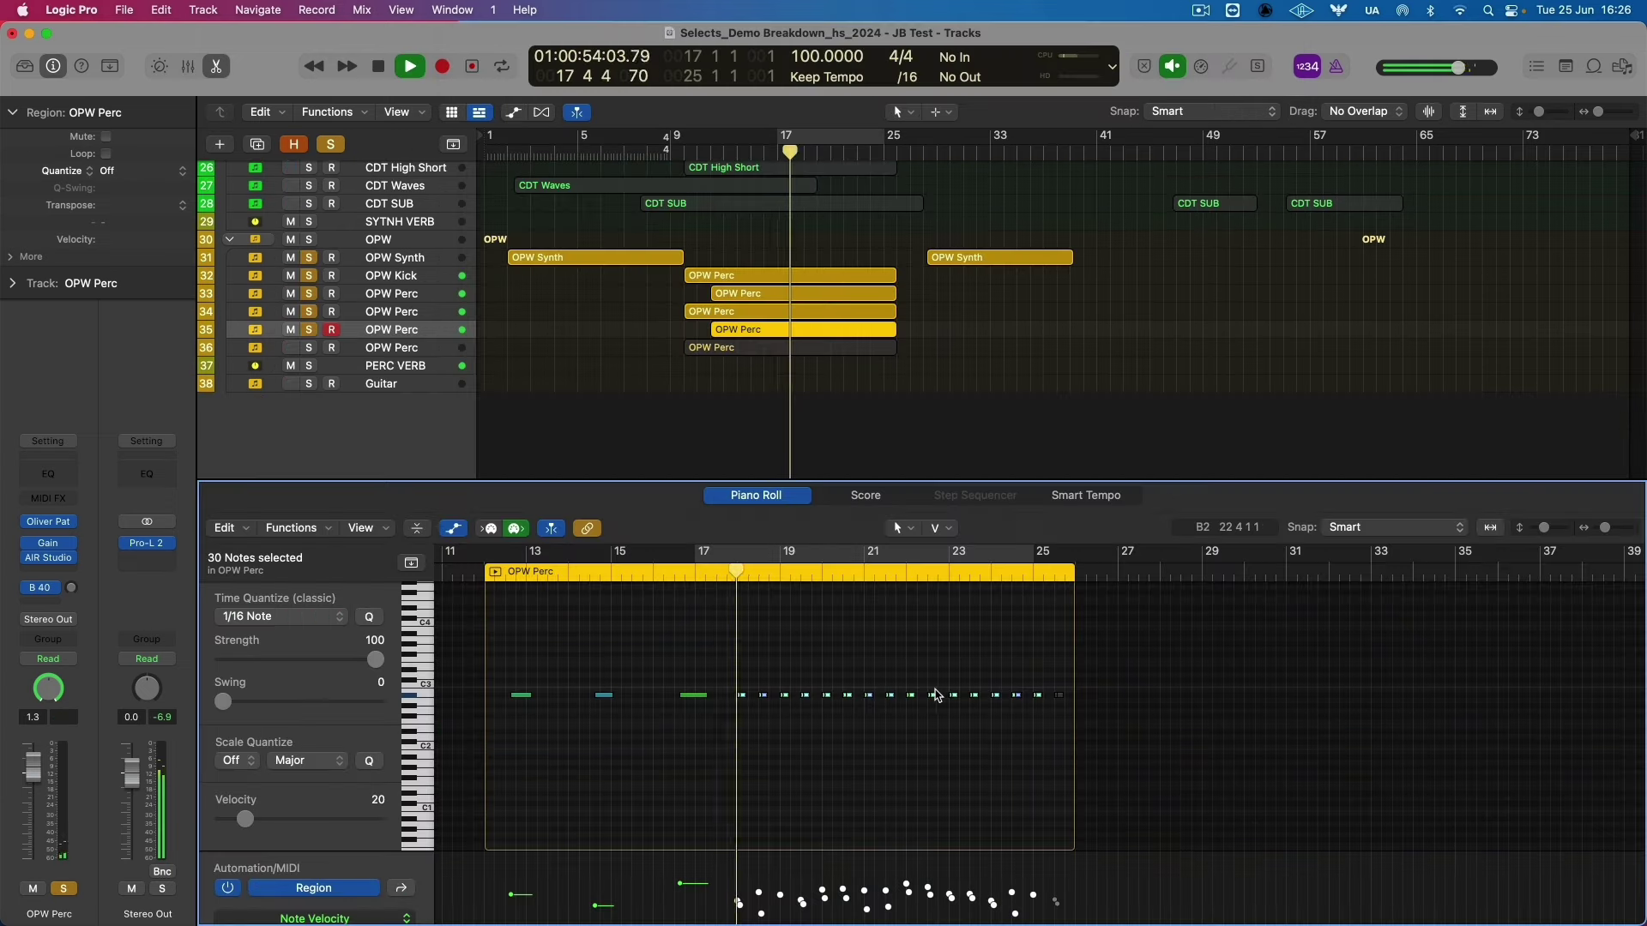
pyautogui.keyDown('ctrl'); pyautogui.keyDown('alt'); pyautogui.click(939, 691); pyautogui.keyUp('alt'); pyautogui.keyUp('ctrl')
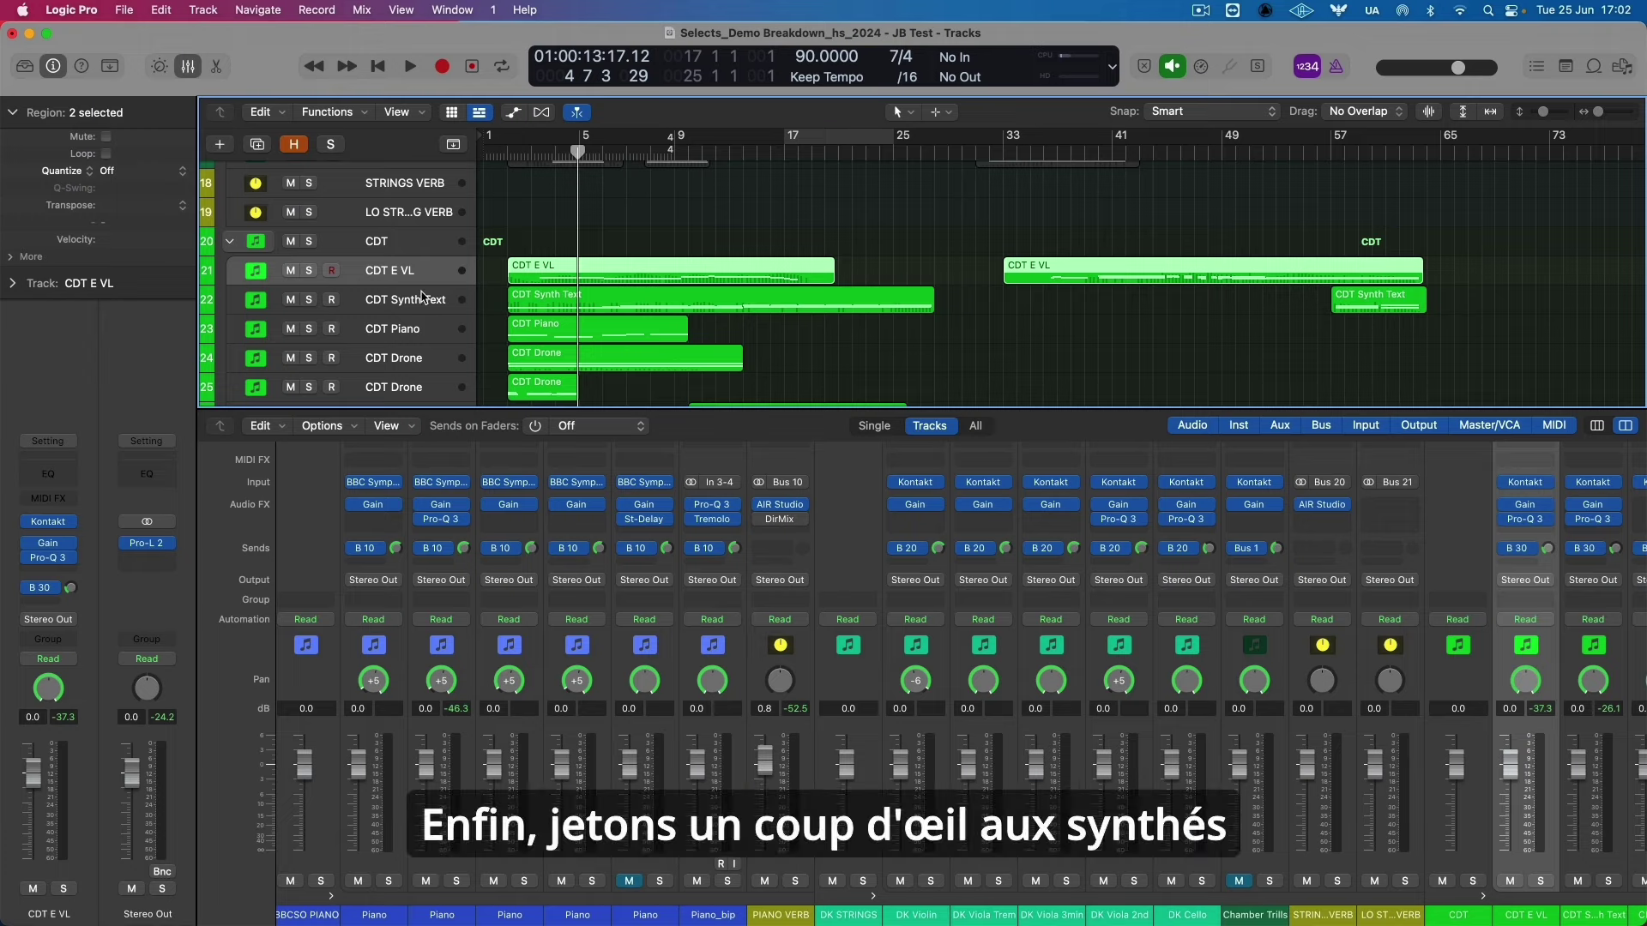
# Look through the CDT synth tracks from CDT E VL down to SYTNH VERB.
pyautogui.scroll(-4, 422, 297)
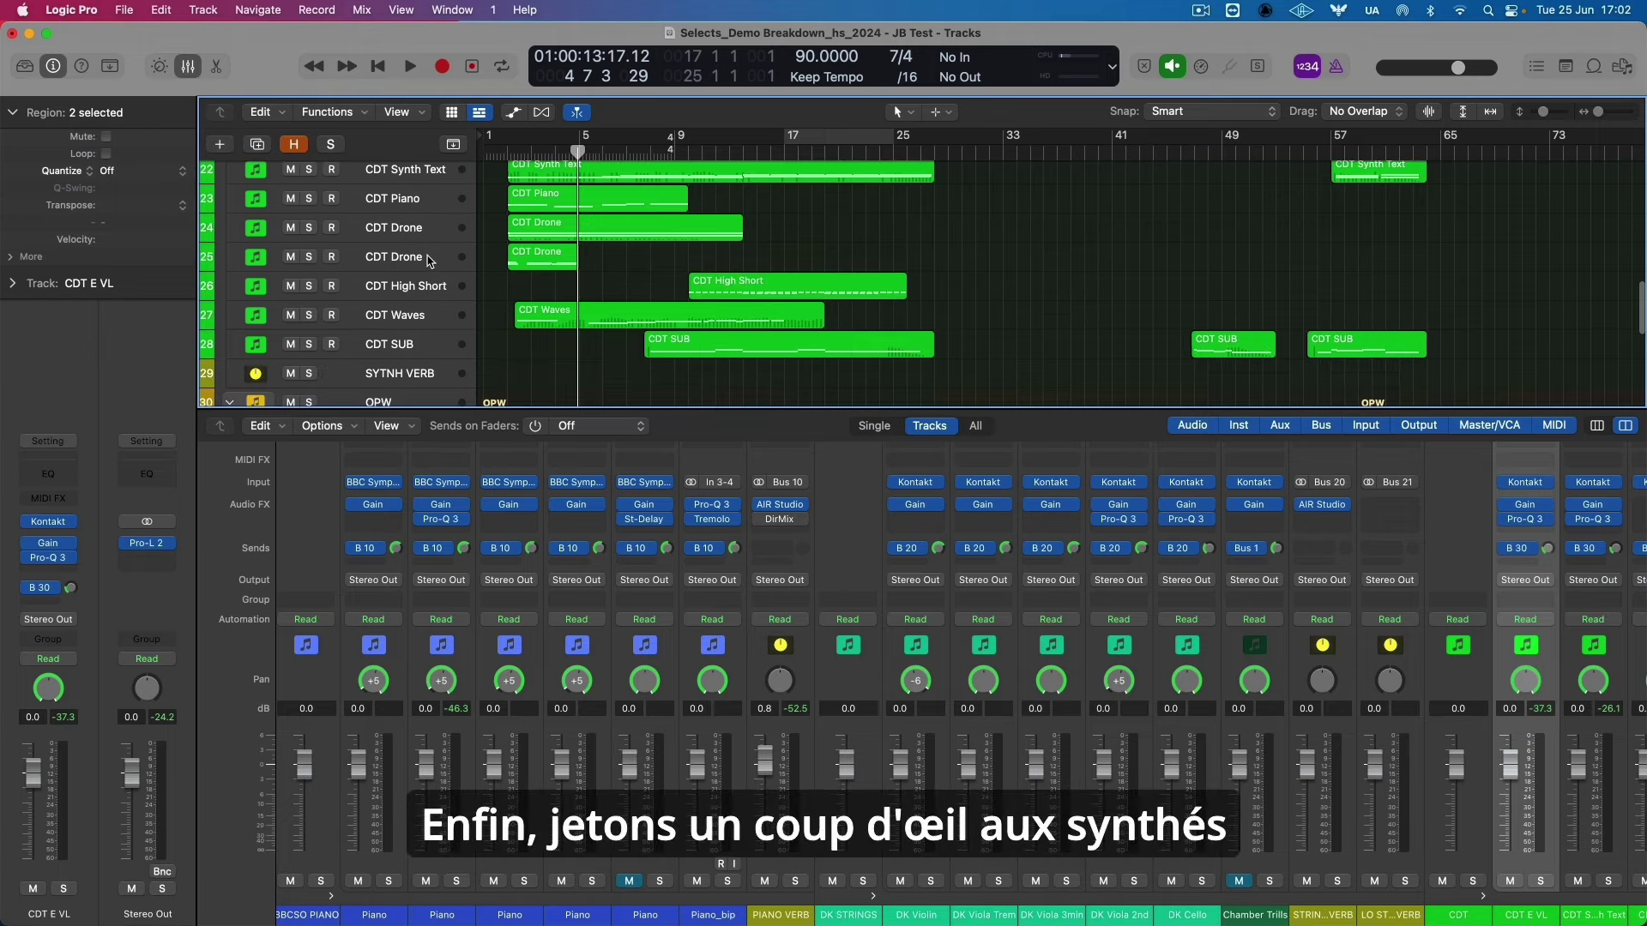